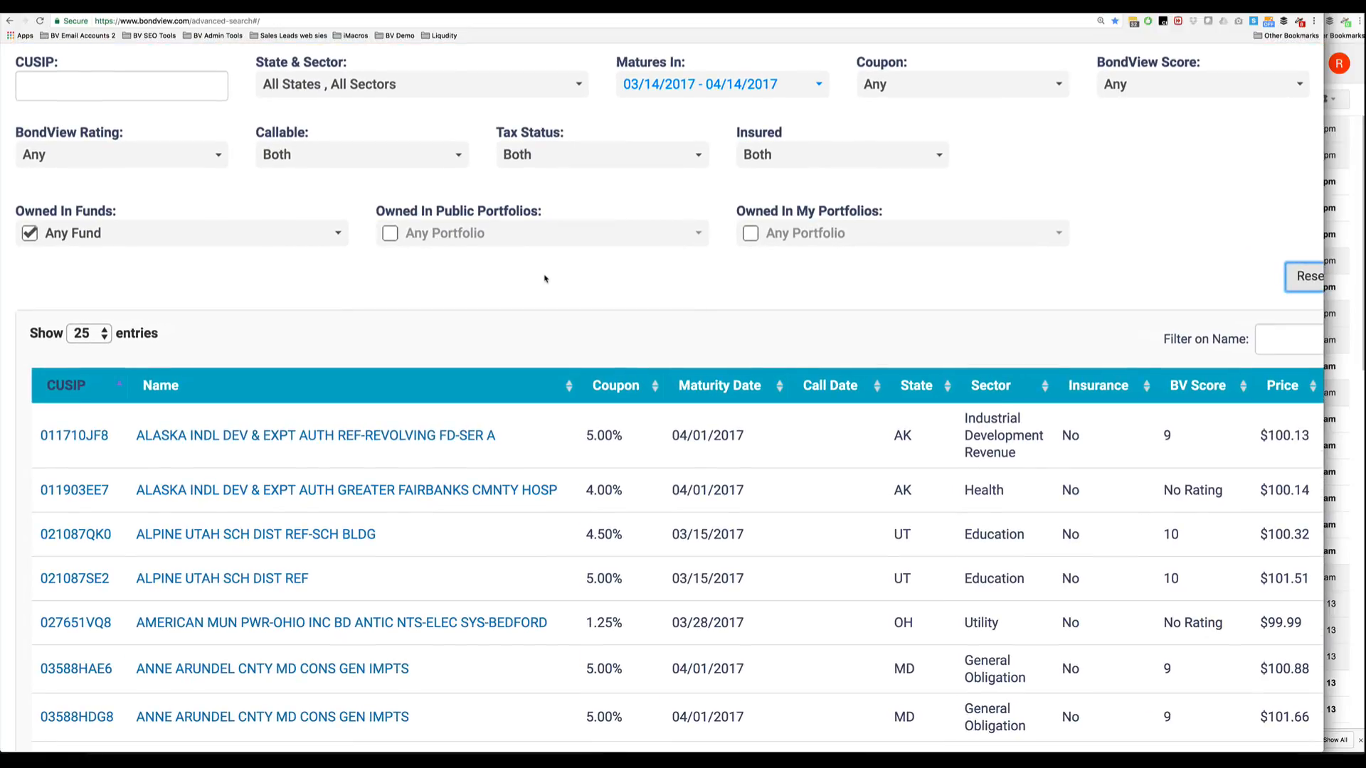
Set the State & Sector filter to Ohio and the Tobacco sector.
scroll(544, 279, "left", 5)
scroll(544, 279, "up", 1)
scroll(544, 278, "up", 3)
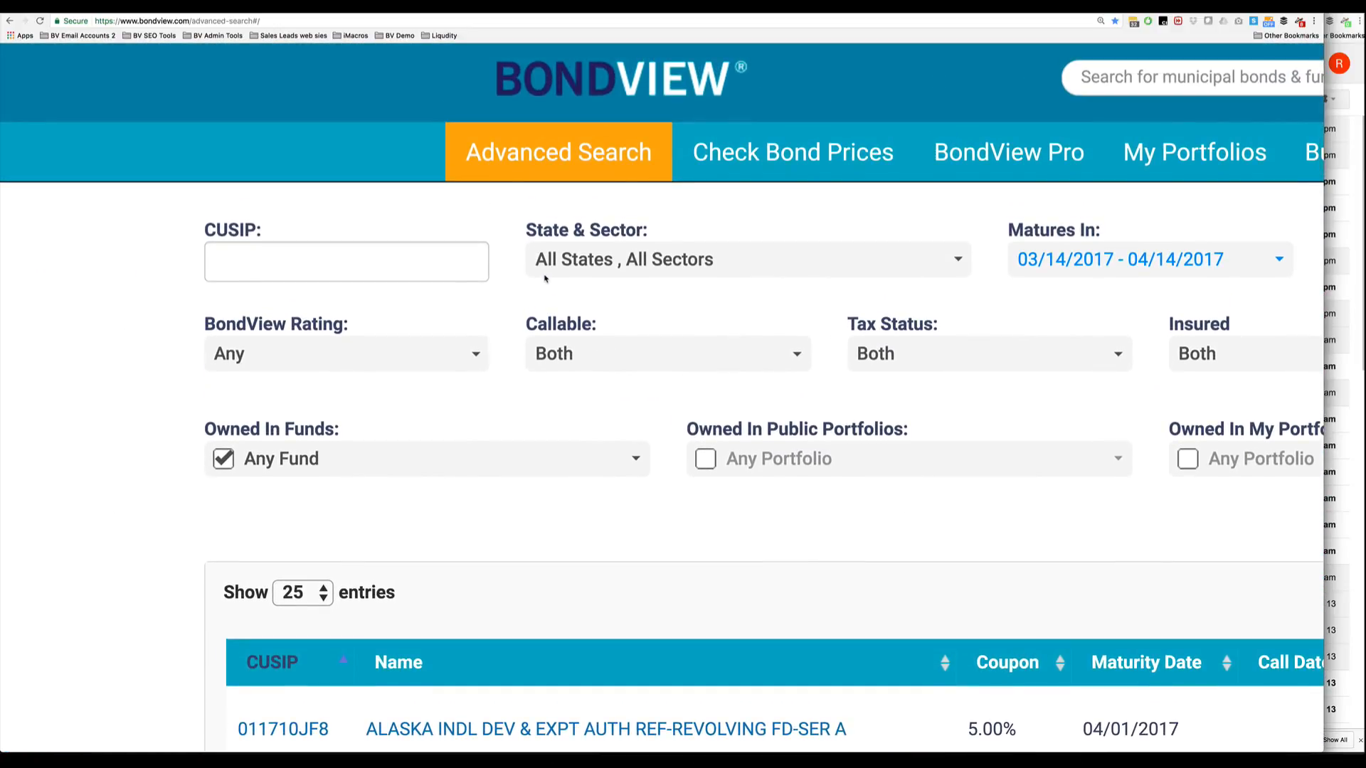
scroll(544, 279, "down", 3)
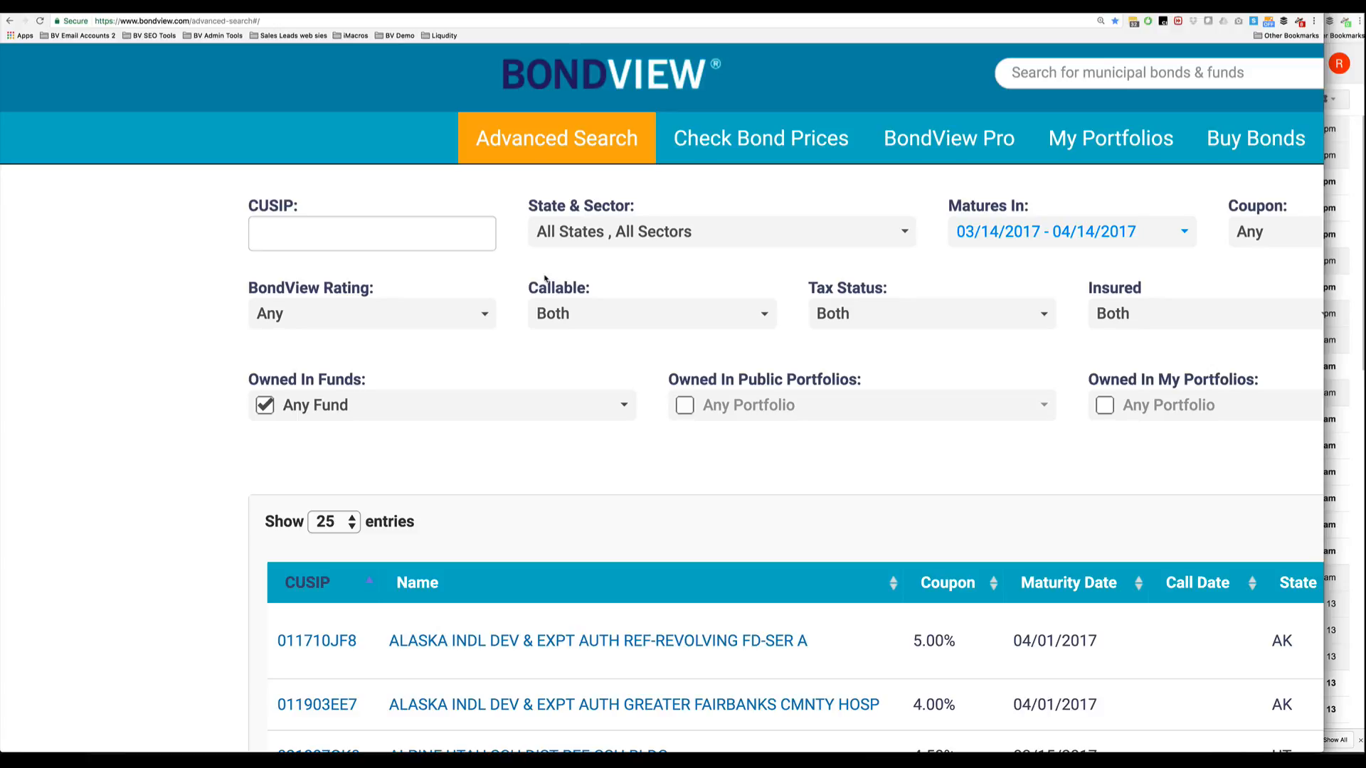
scroll(648, 267, "up", 5)
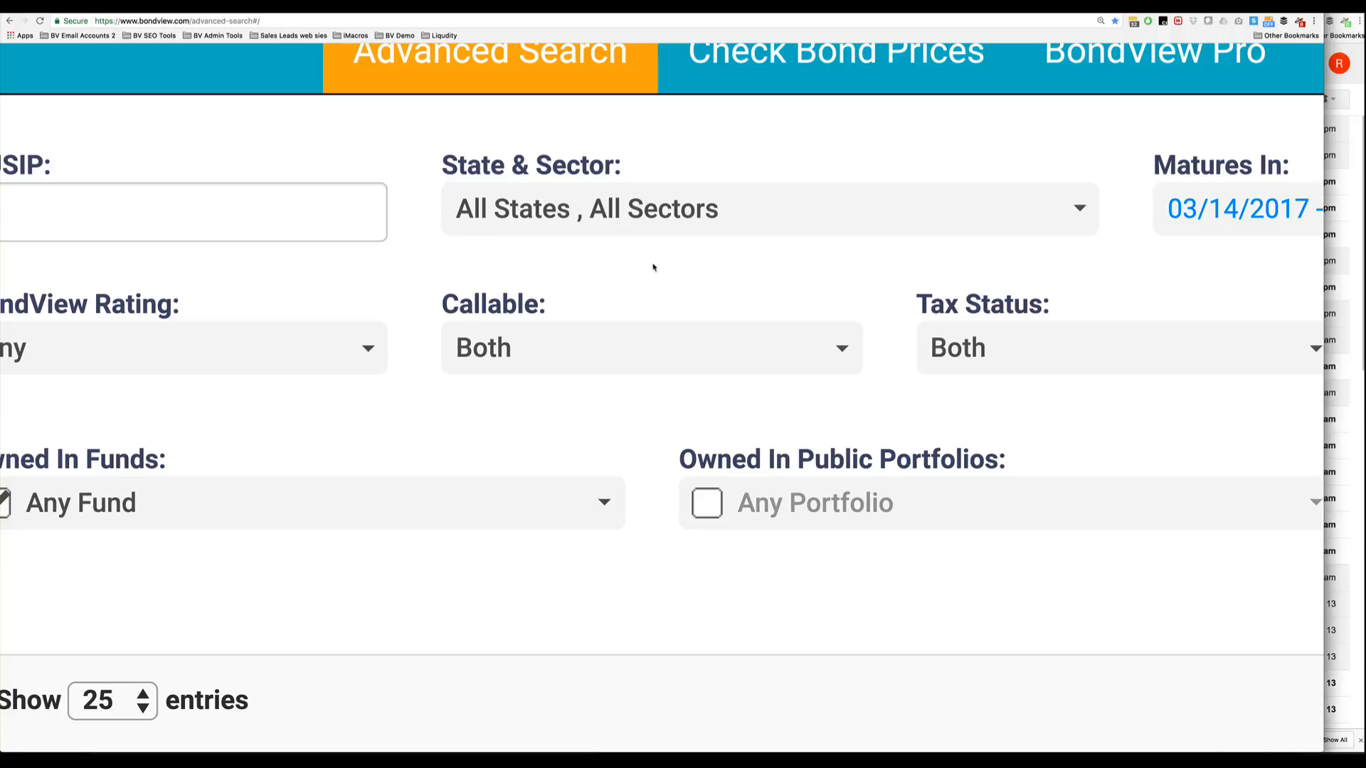
left_click(600, 202)
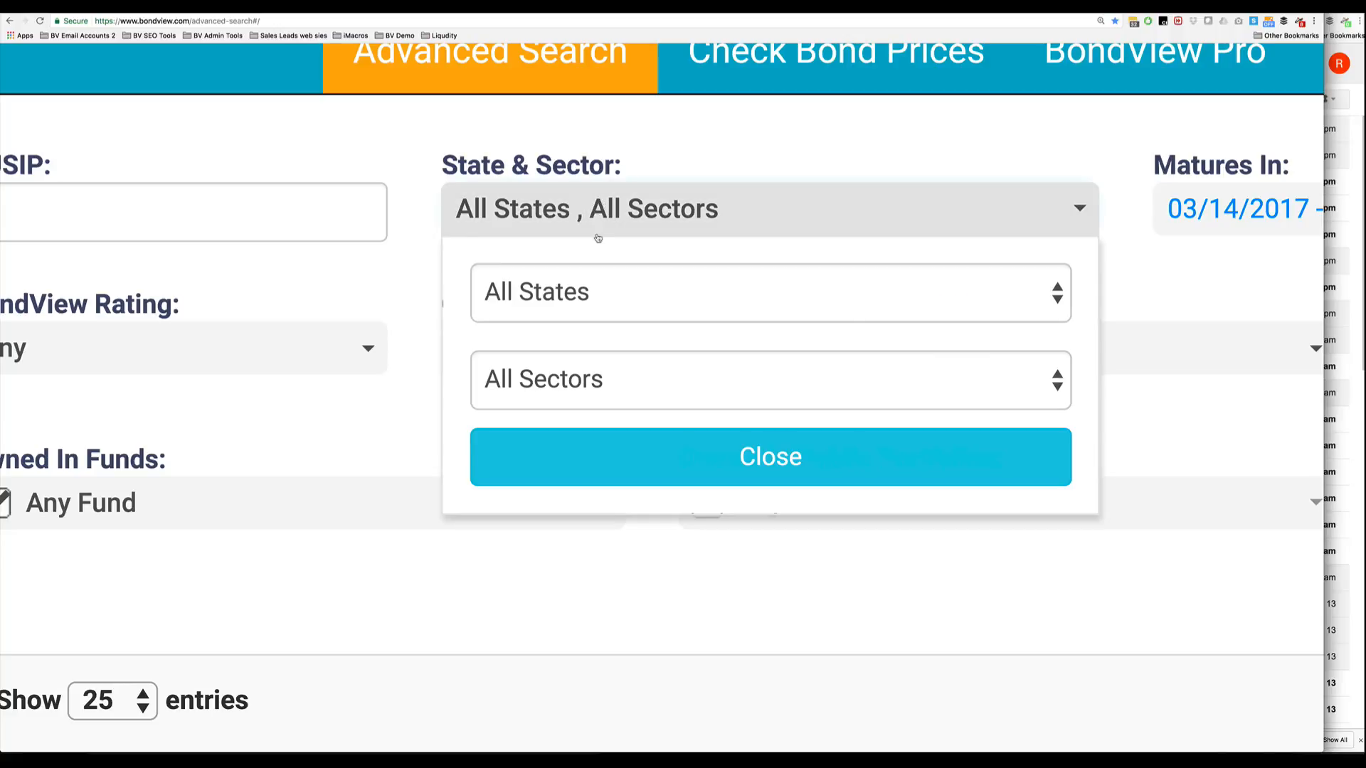
left_click(550, 288)
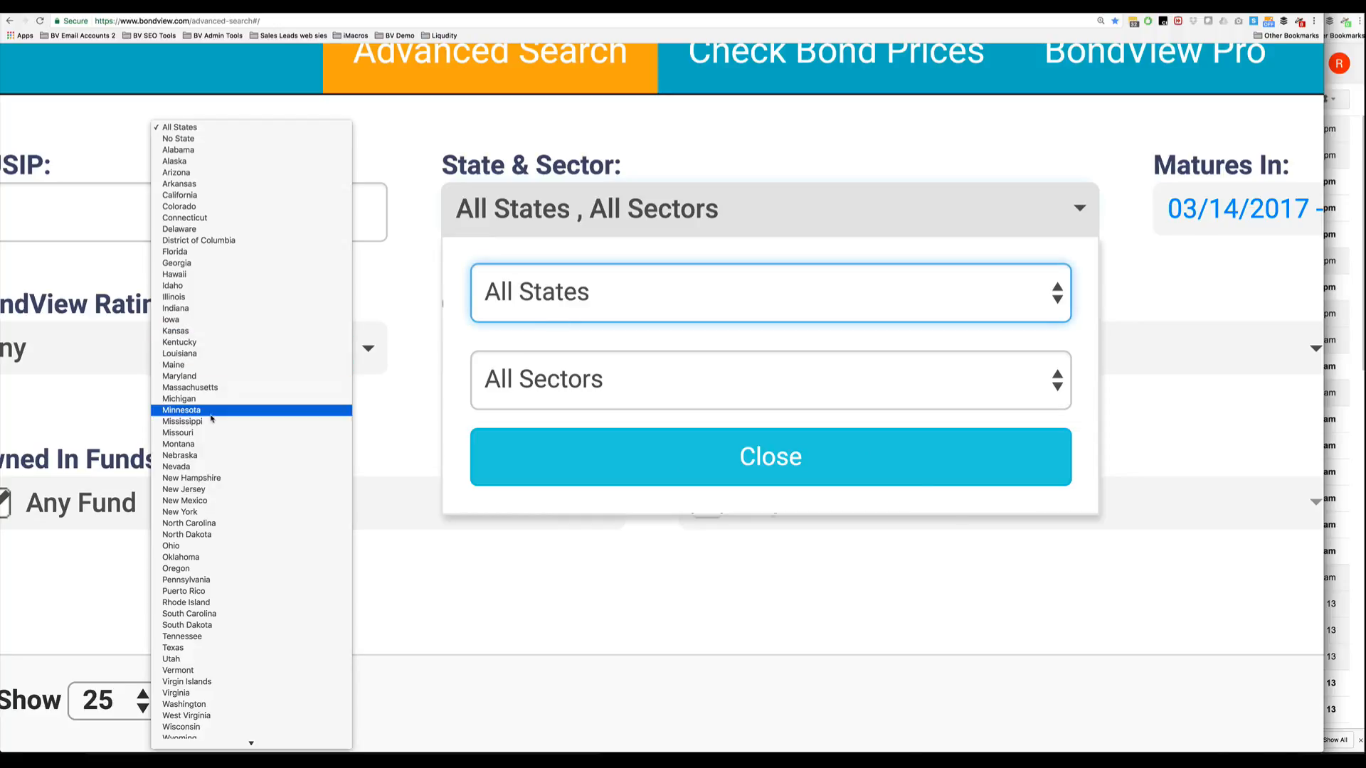
left_click(197, 546)
left_click(583, 380)
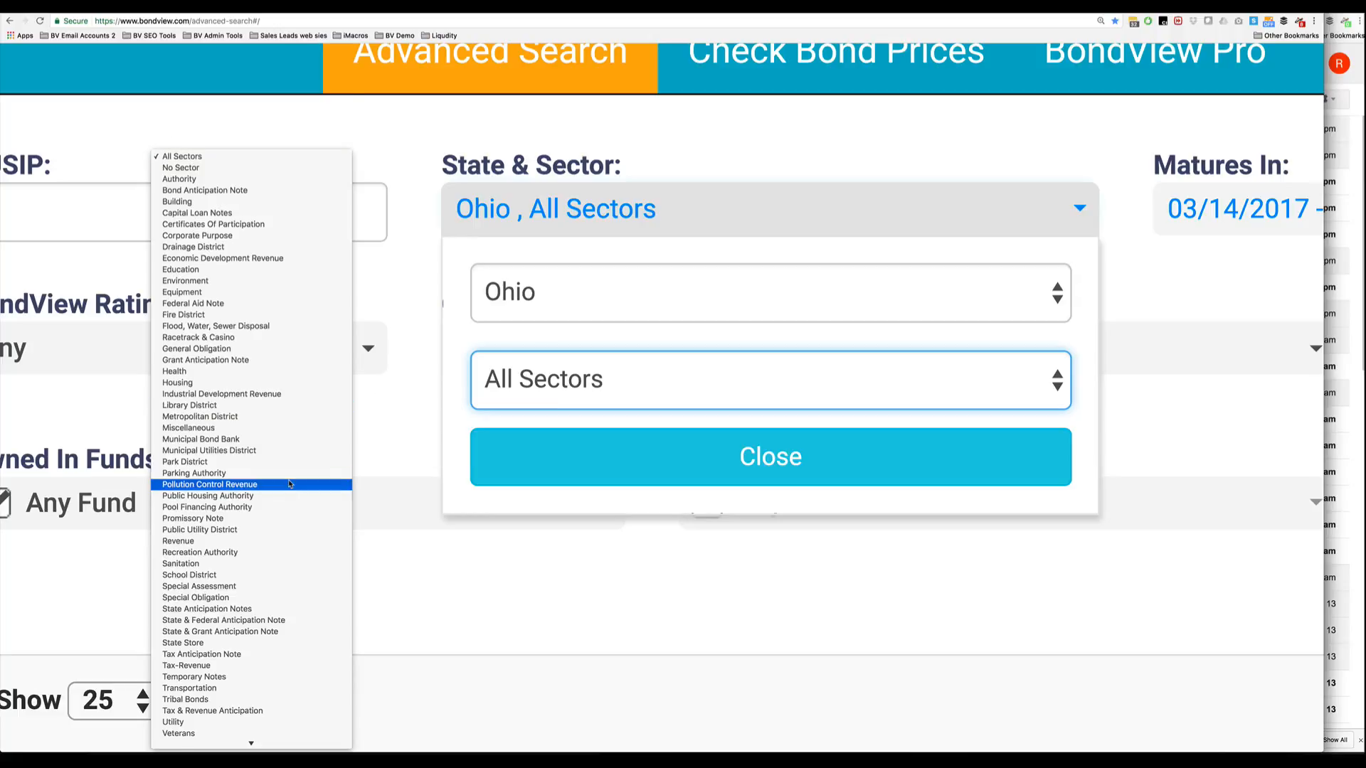
left_click(232, 673)
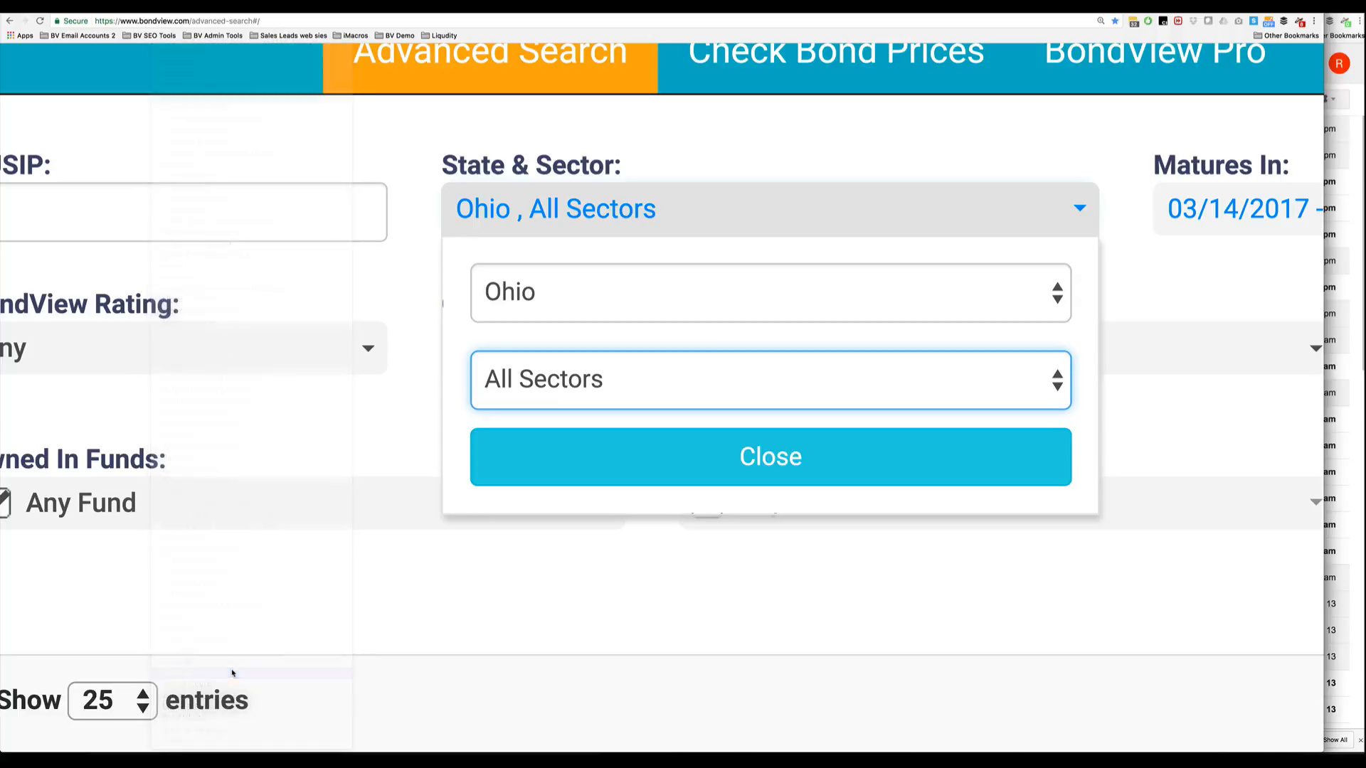
scroll(607, 424, "right", 5)
left_click(630, 436)
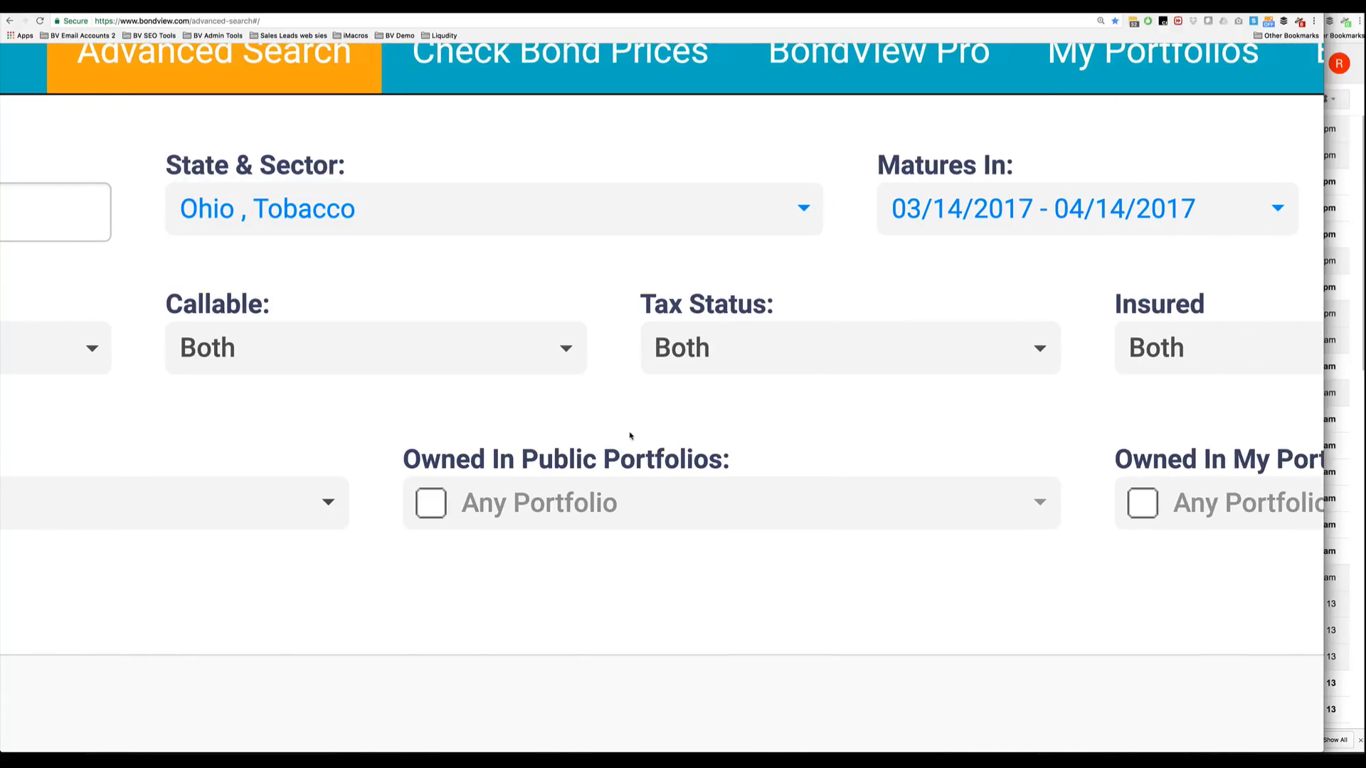
Set the maturity date range from 03/31/2046 to 03/31/2048.
scroll(629, 435, "right", 8)
left_click(530, 199)
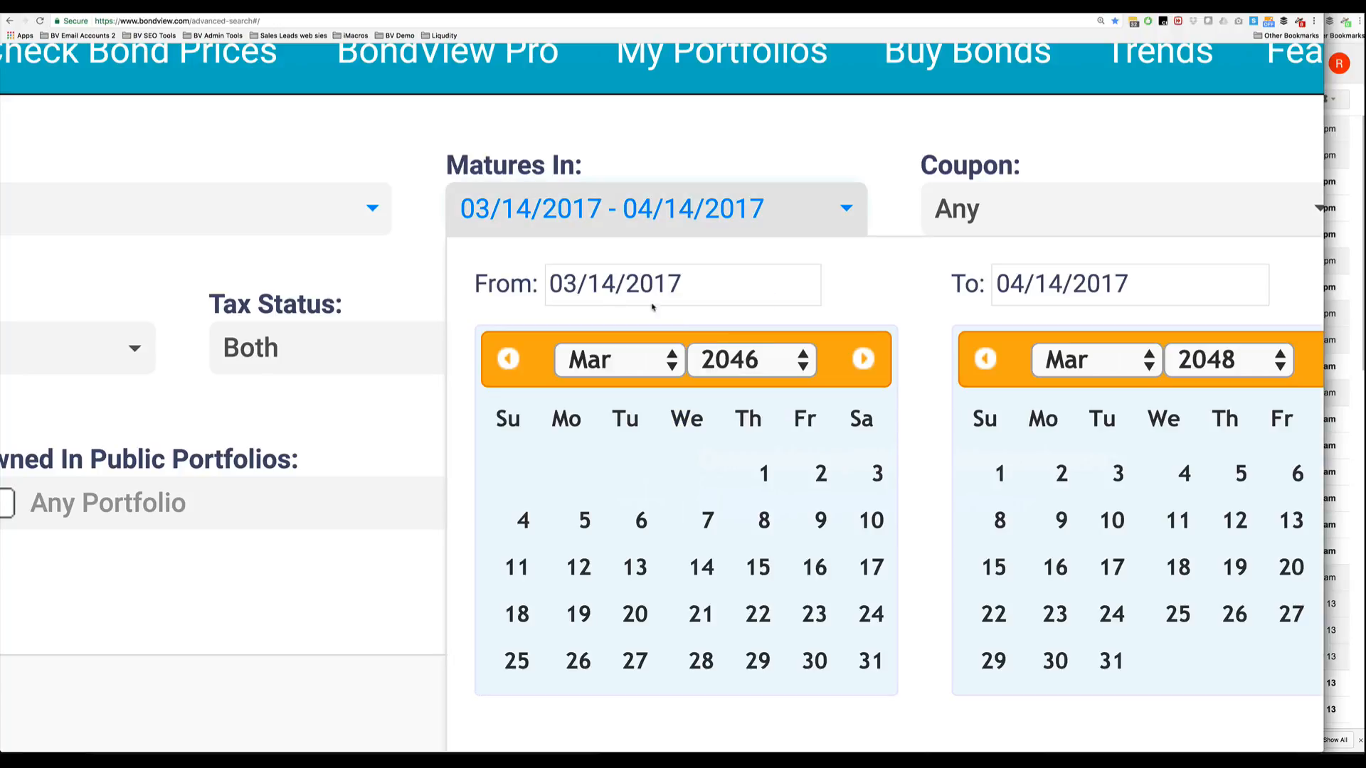
left_click(870, 665)
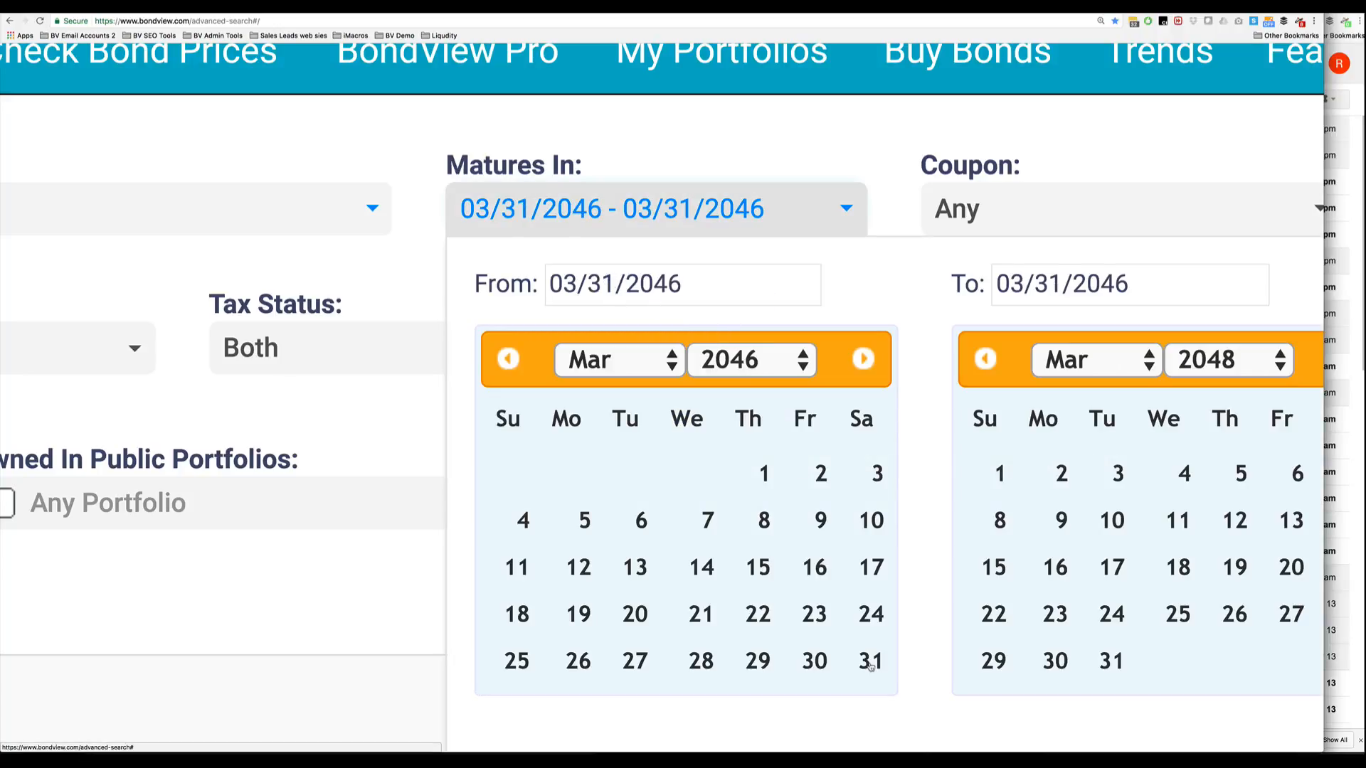
left_click(1104, 663)
scroll(1059, 612, "right", 5)
scroll(1119, 579, "down", 3)
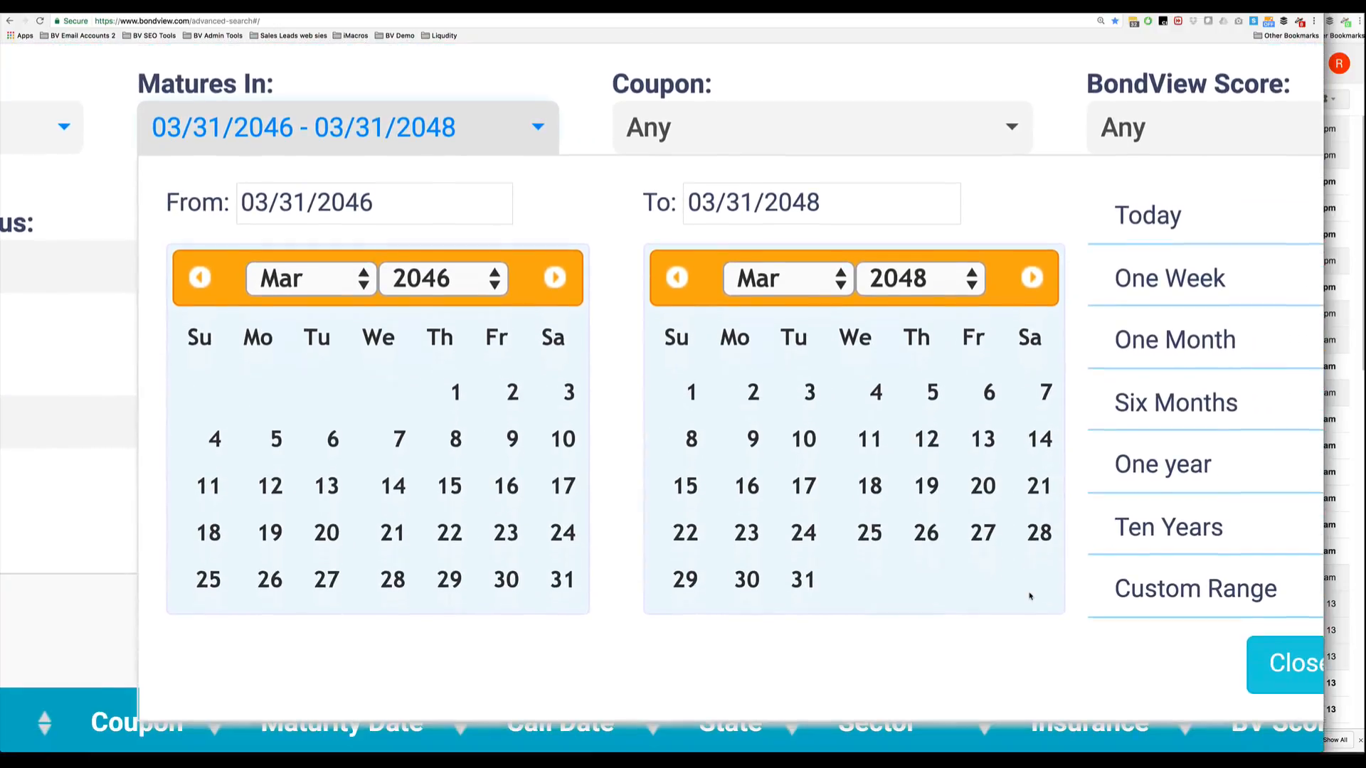
scroll(1156, 593, "right", 2)
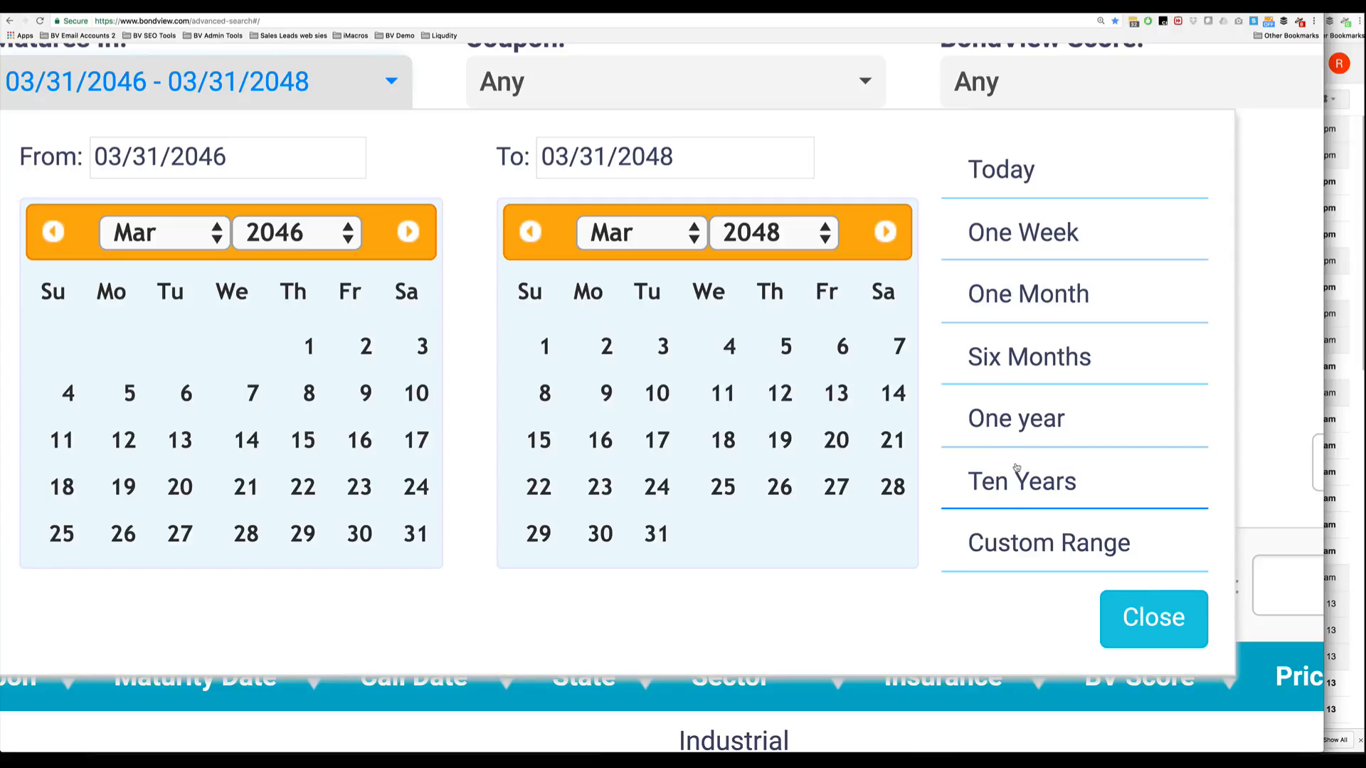
left_click(1145, 623)
Set the coupon filter to 5.5 with a tolerance of +/- 0.5.
scroll(911, 368, "up", 5)
scroll(818, 345, "right", 2)
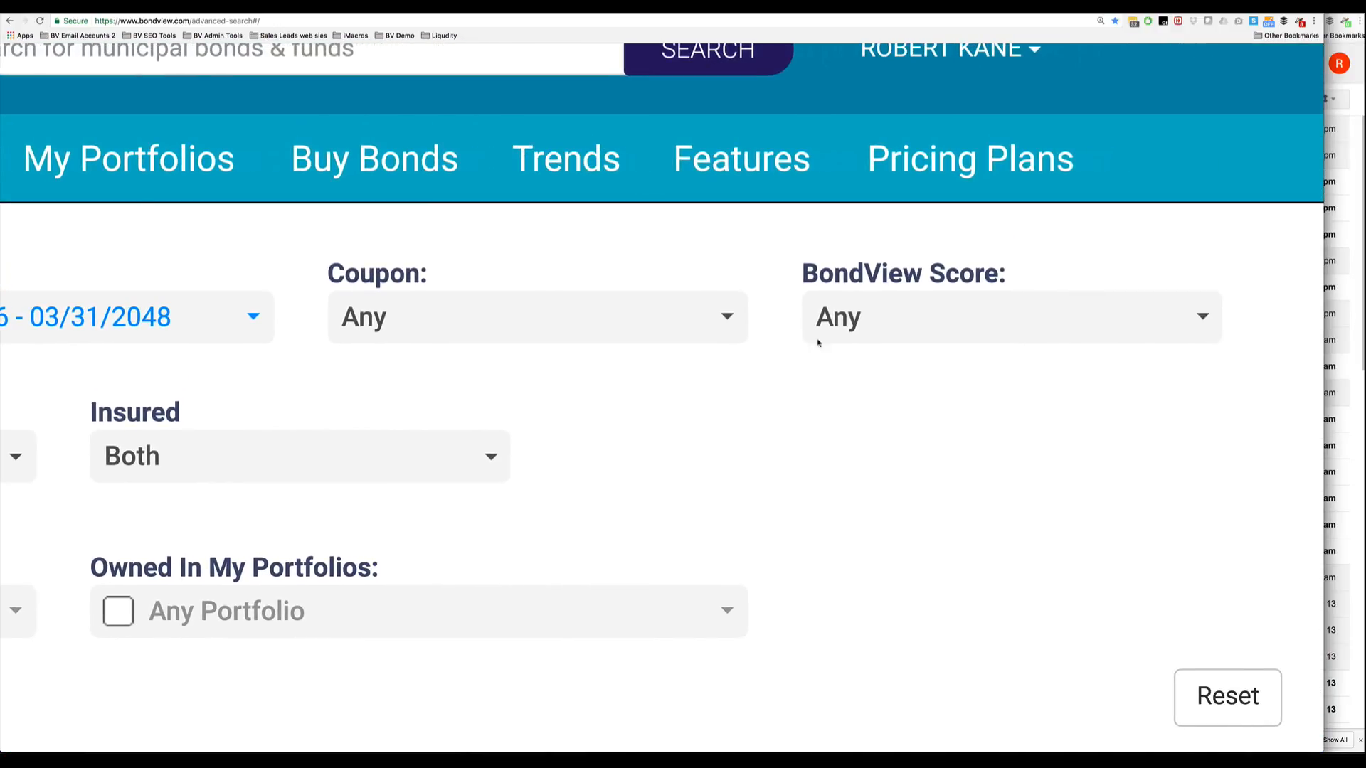
left_click(585, 326)
left_click(419, 395)
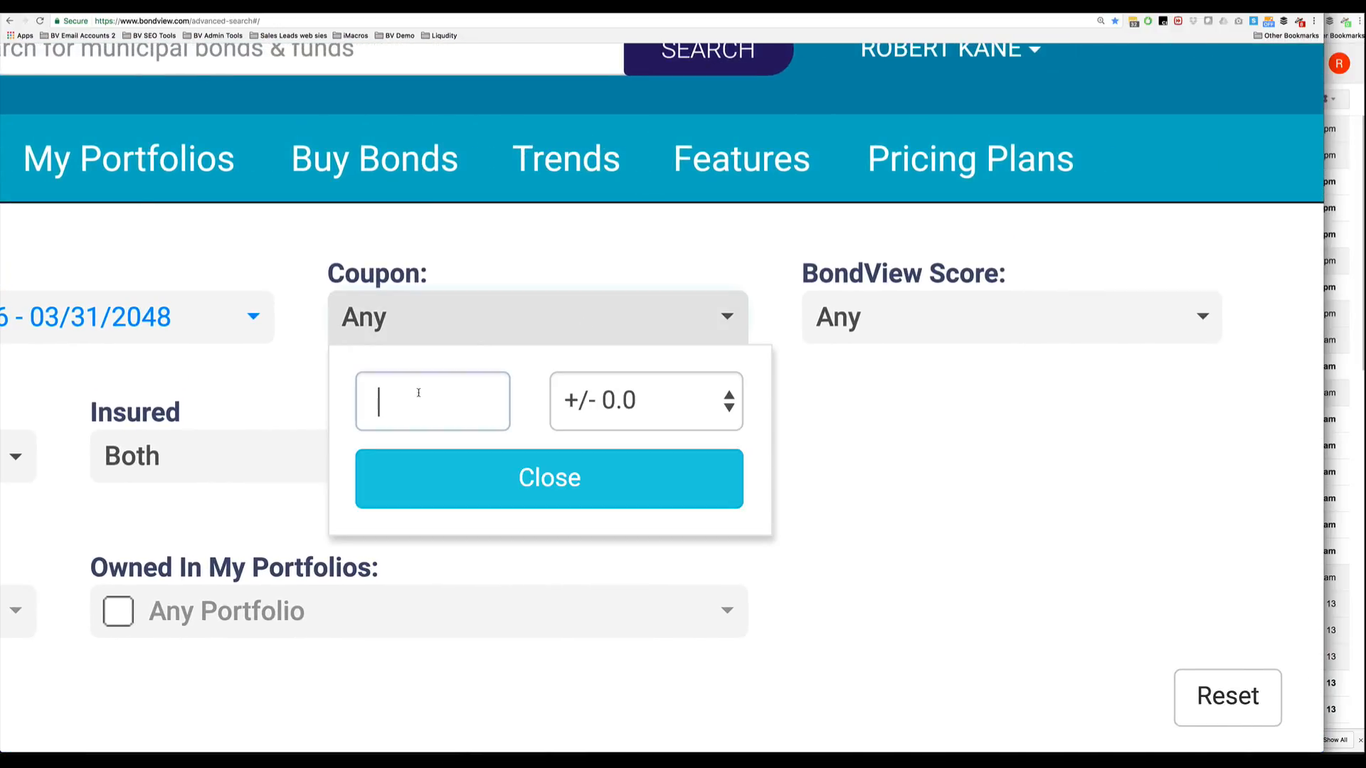
type("5.5")
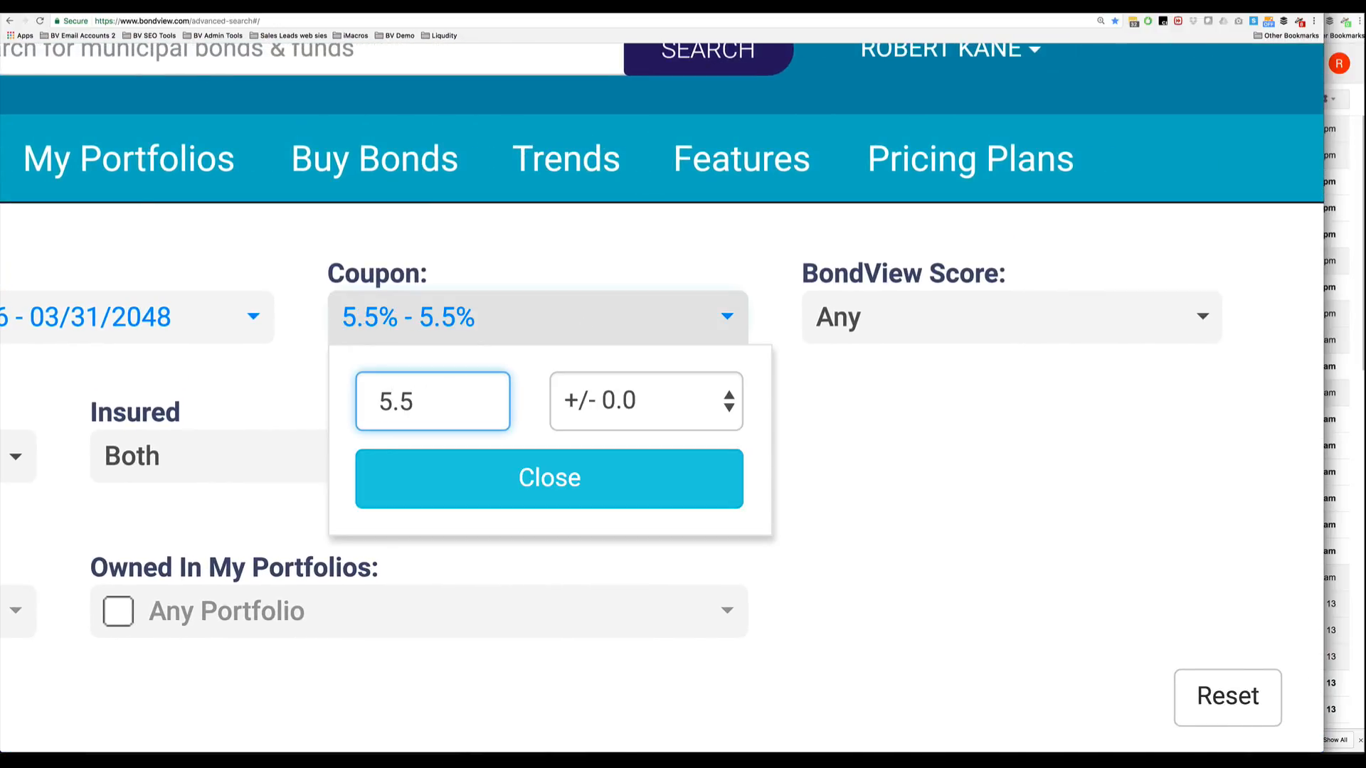
left_click(621, 408)
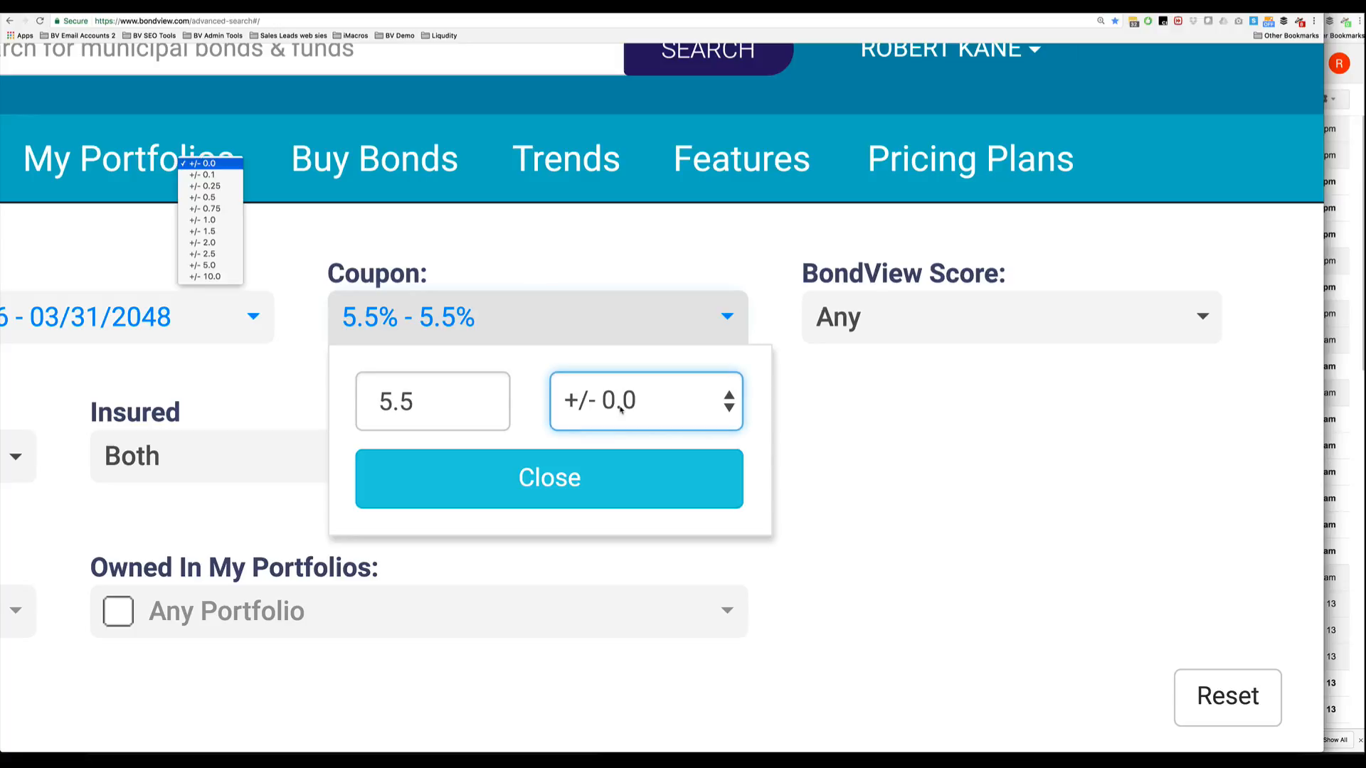
left_click(215, 202)
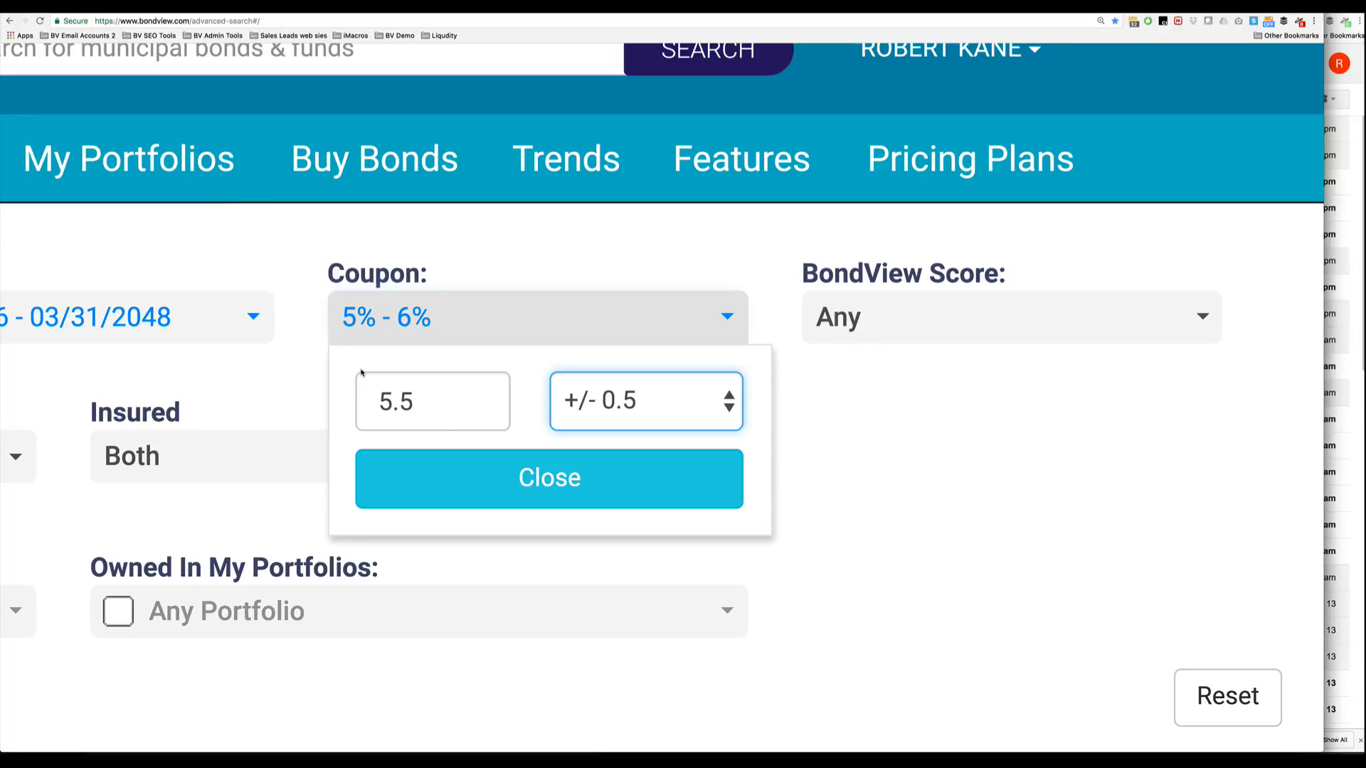
left_click(516, 480)
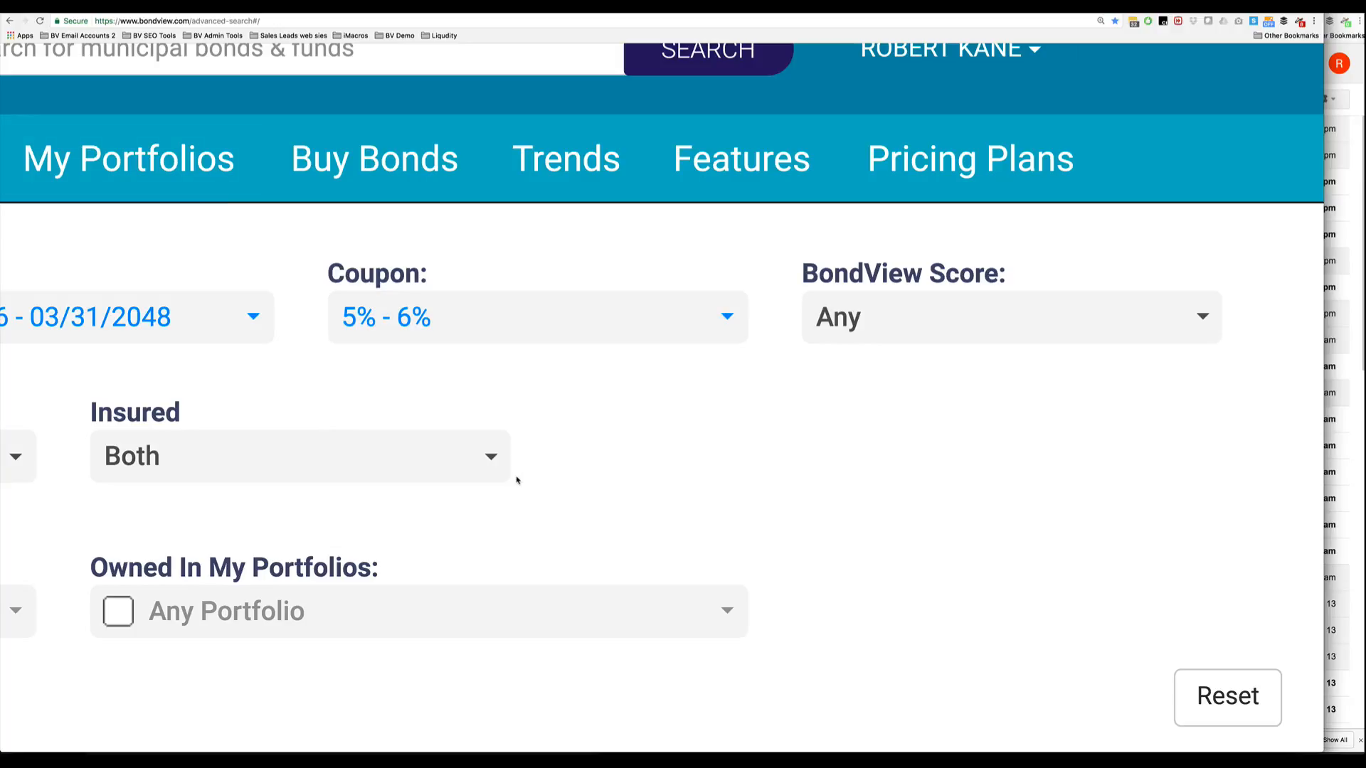
Set both the BondView Score and the BondView Rating filters to Any.
left_click(846, 332)
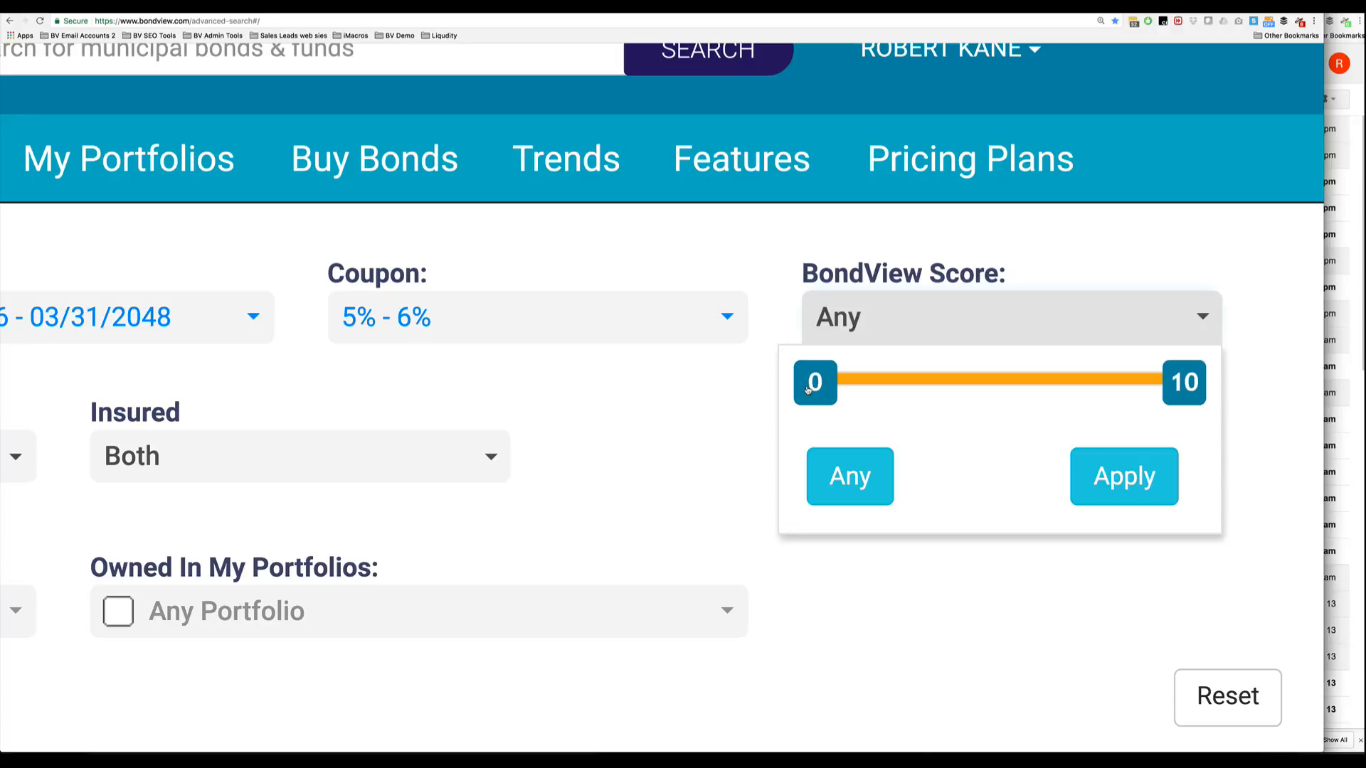
left_click(840, 470)
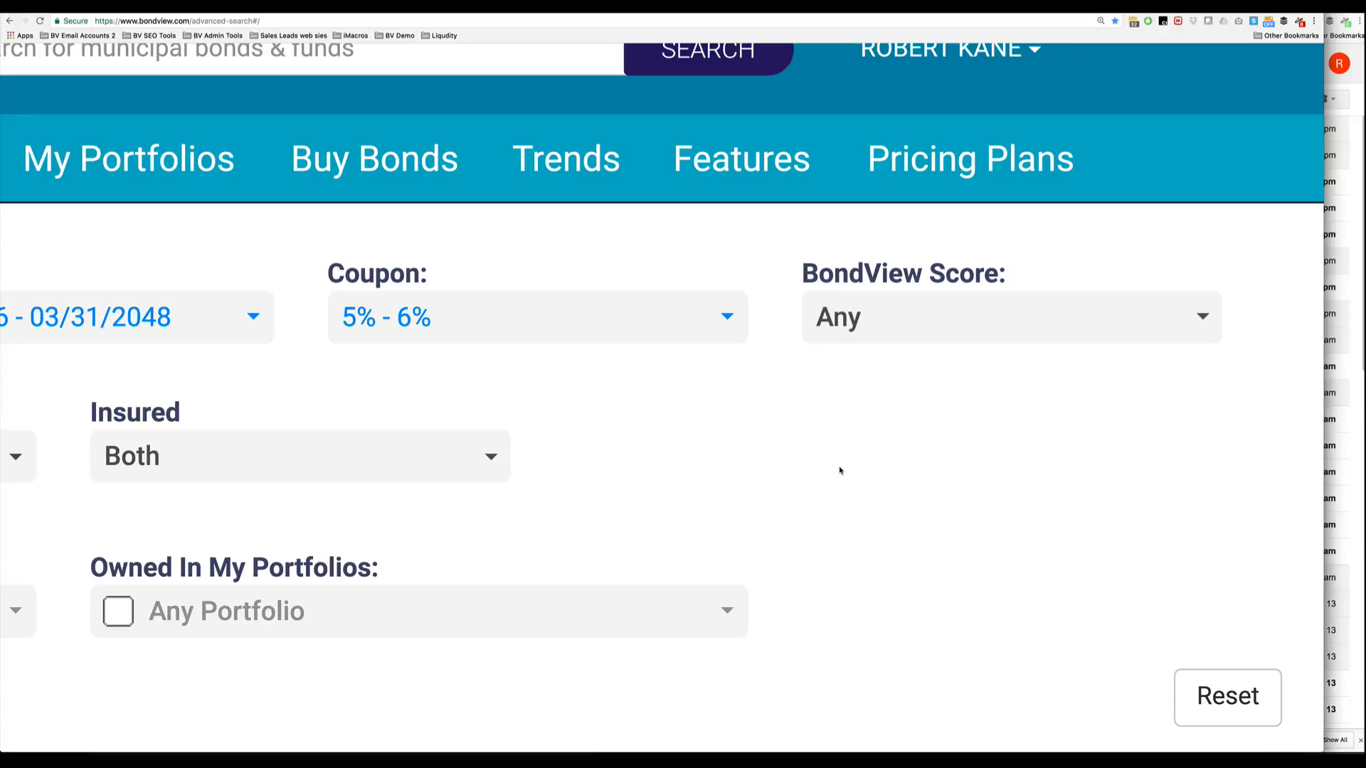
scroll(714, 463, "left", 15)
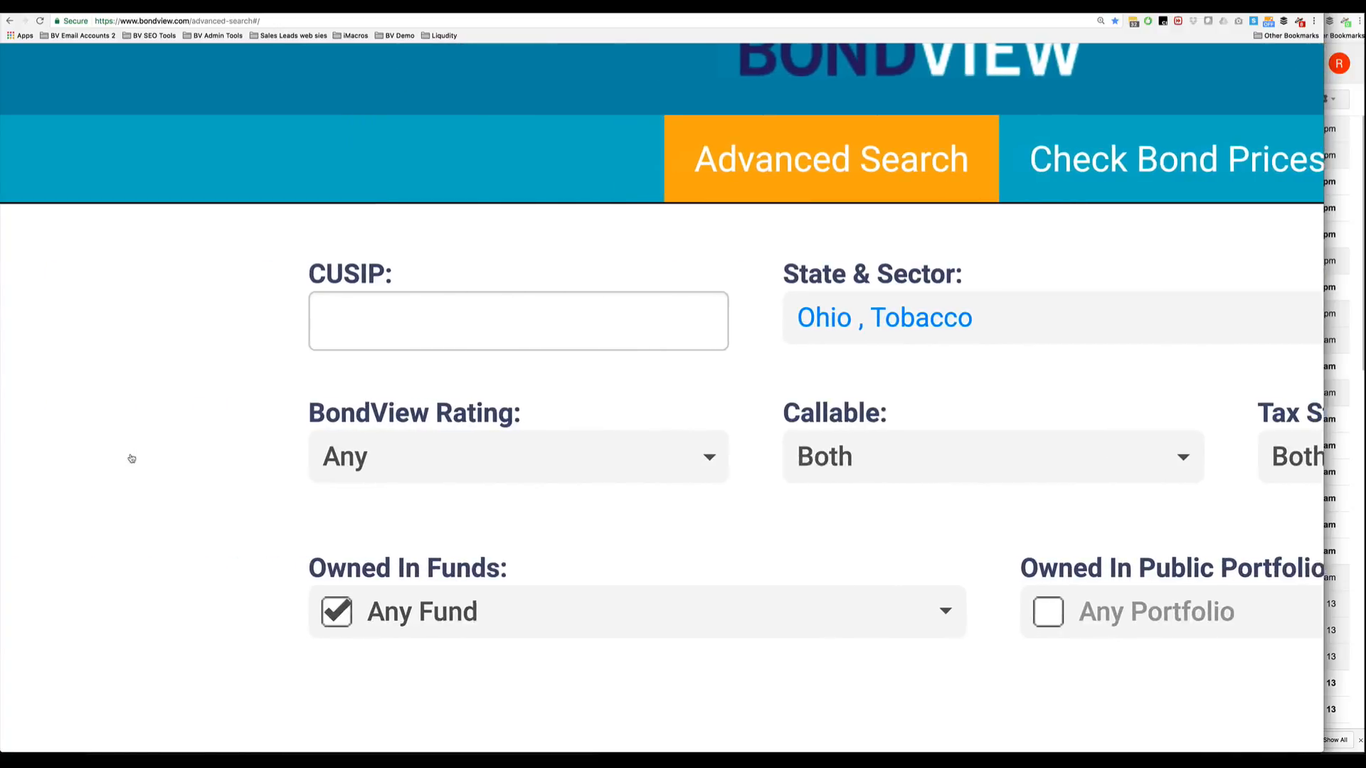
left_click(461, 458)
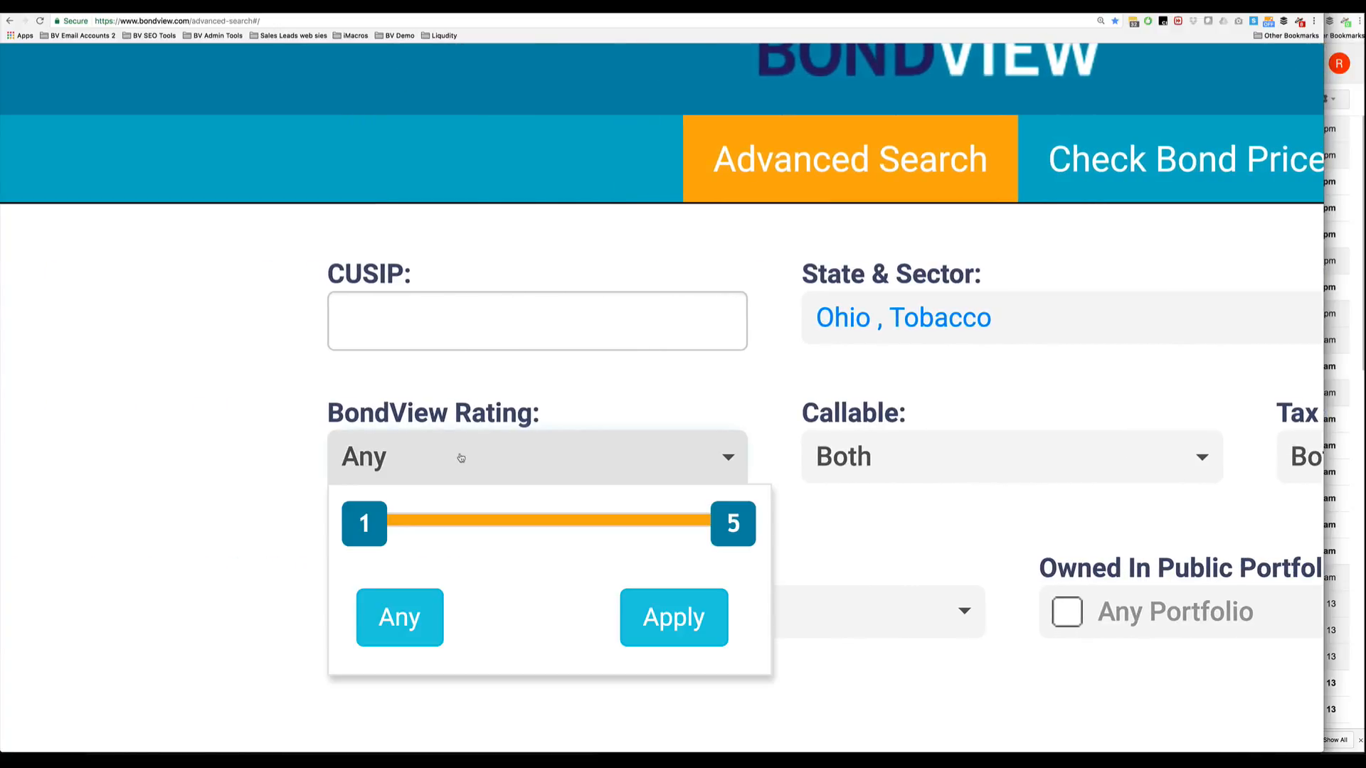
left_click(408, 616)
Limit the Callable filter to the One year period.
scroll(616, 551, "right", 10)
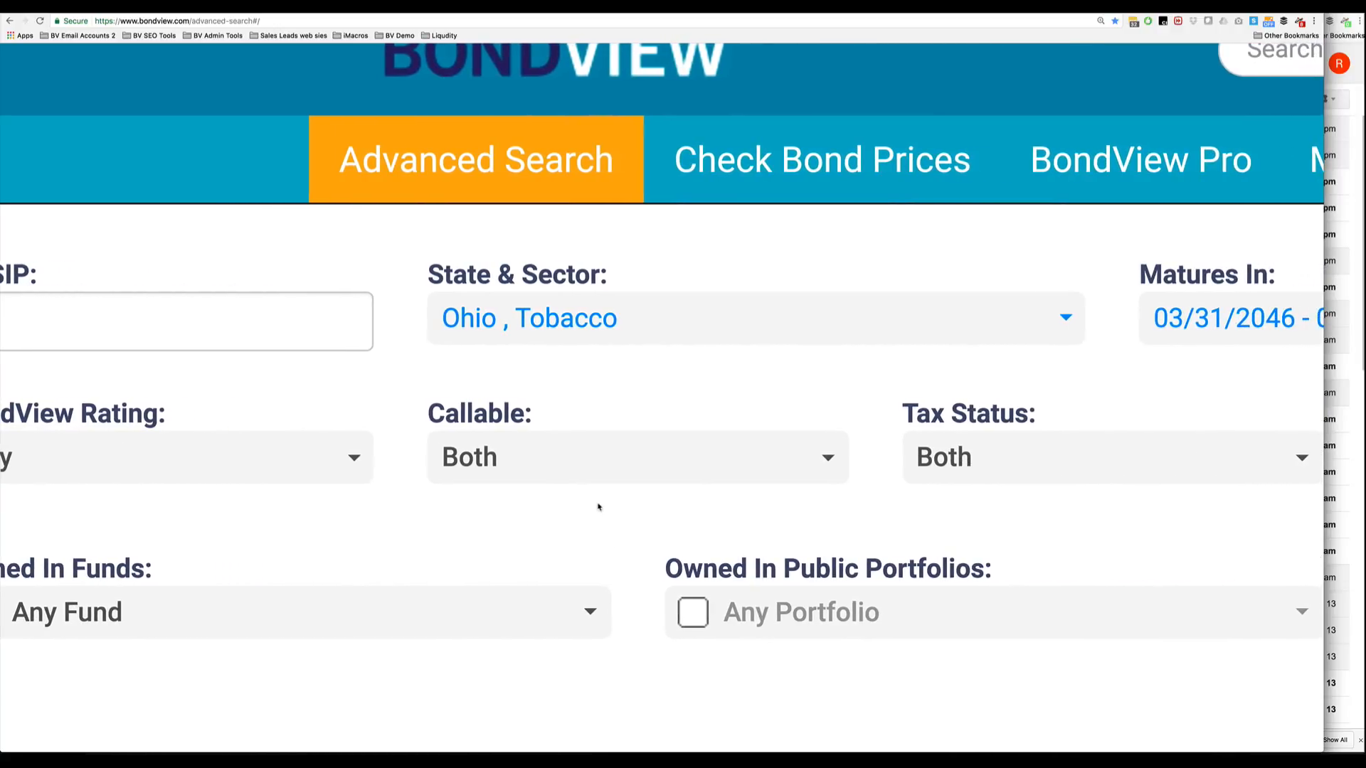
left_click(558, 467)
scroll(555, 473, "down", 5)
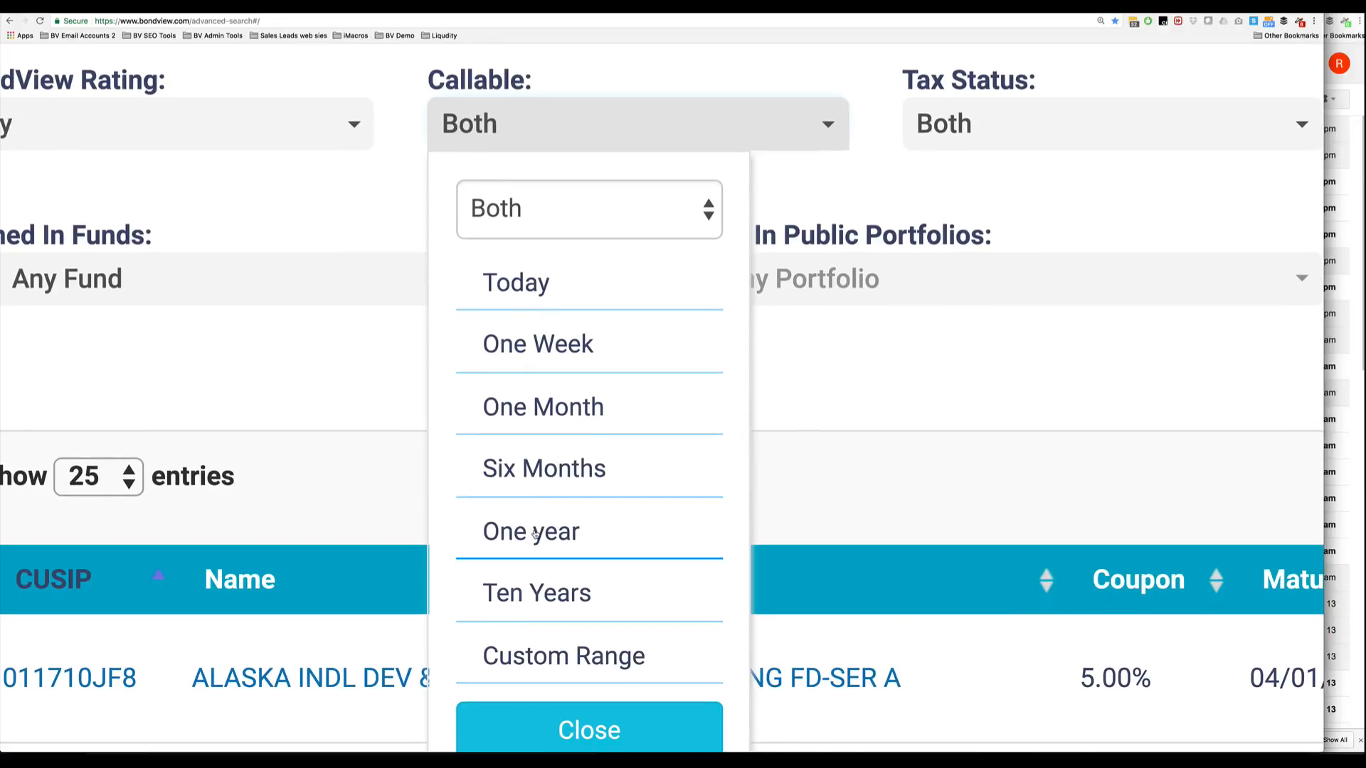
left_click(535, 535)
Review the Tax Status options and set the Insured filter to Both.
scroll(600, 259, "right", 12)
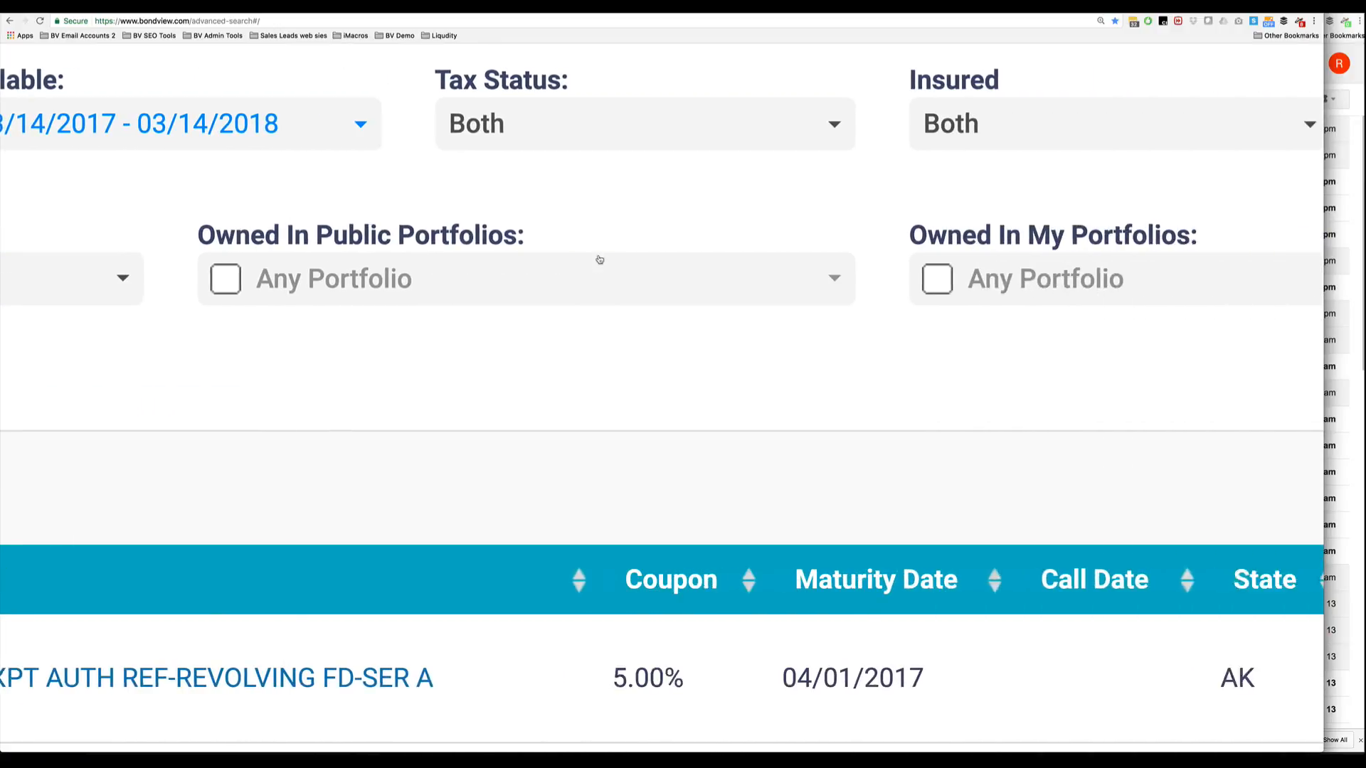
left_click(562, 136)
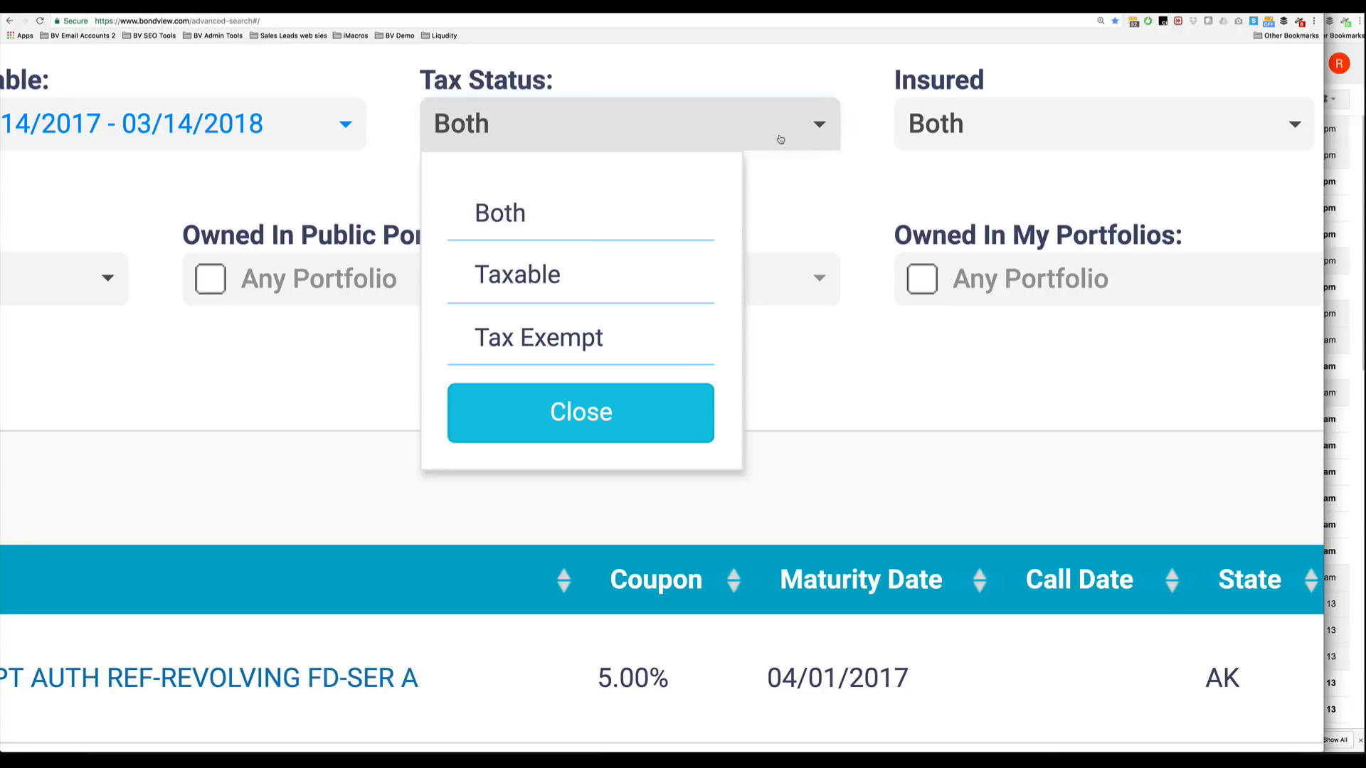
left_click(945, 135)
left_click(1006, 207)
Set the minimum shares held in the Owned In Funds filter to 500K+.
scroll(1003, 206, "left", 20)
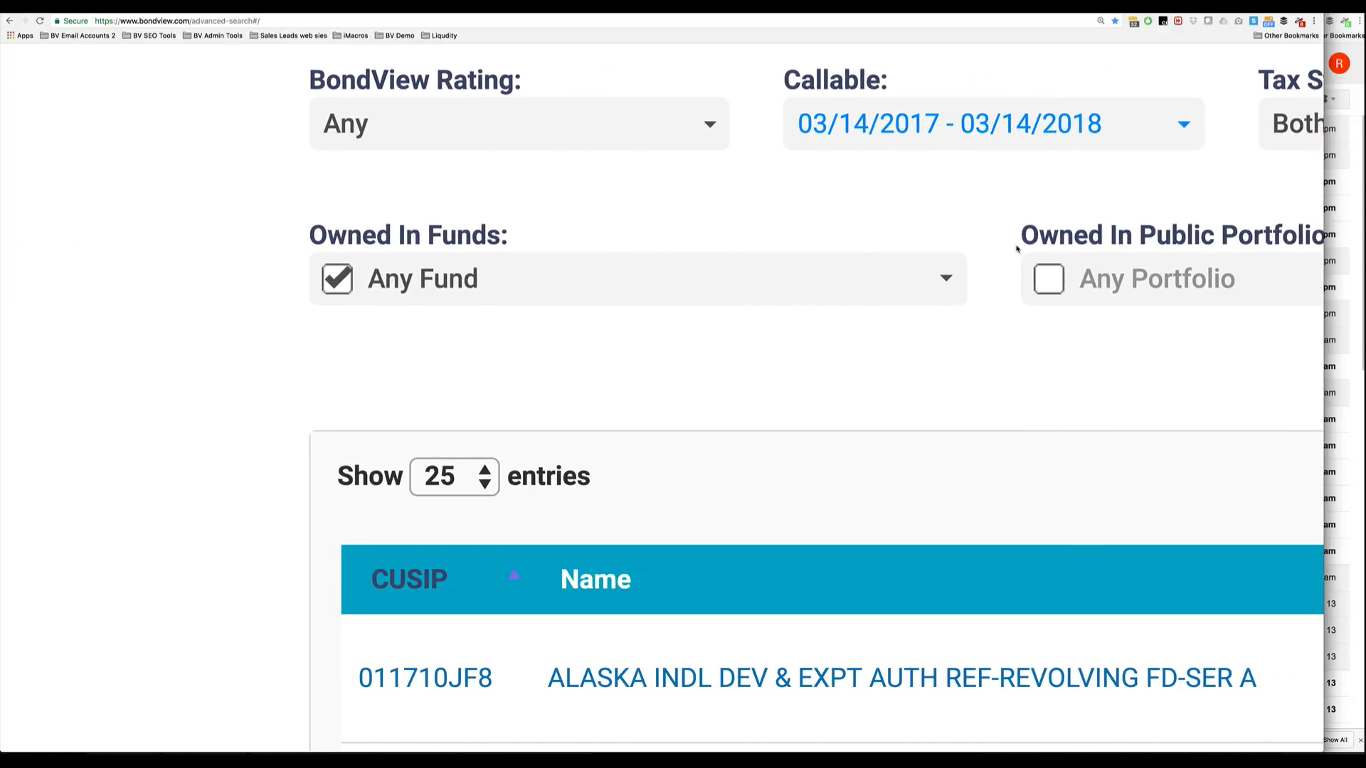
left_click(716, 276)
scroll(715, 276, "down", 5)
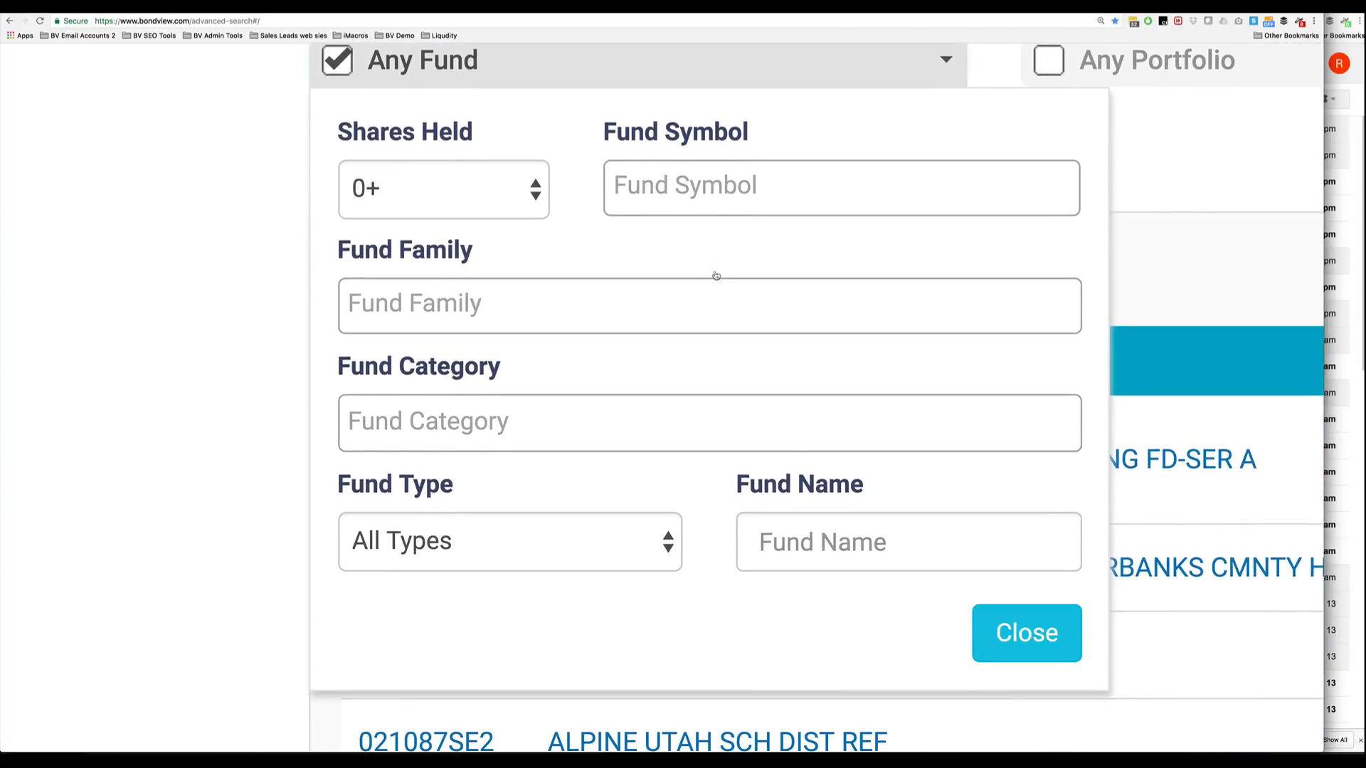
scroll(715, 276, "down", 2)
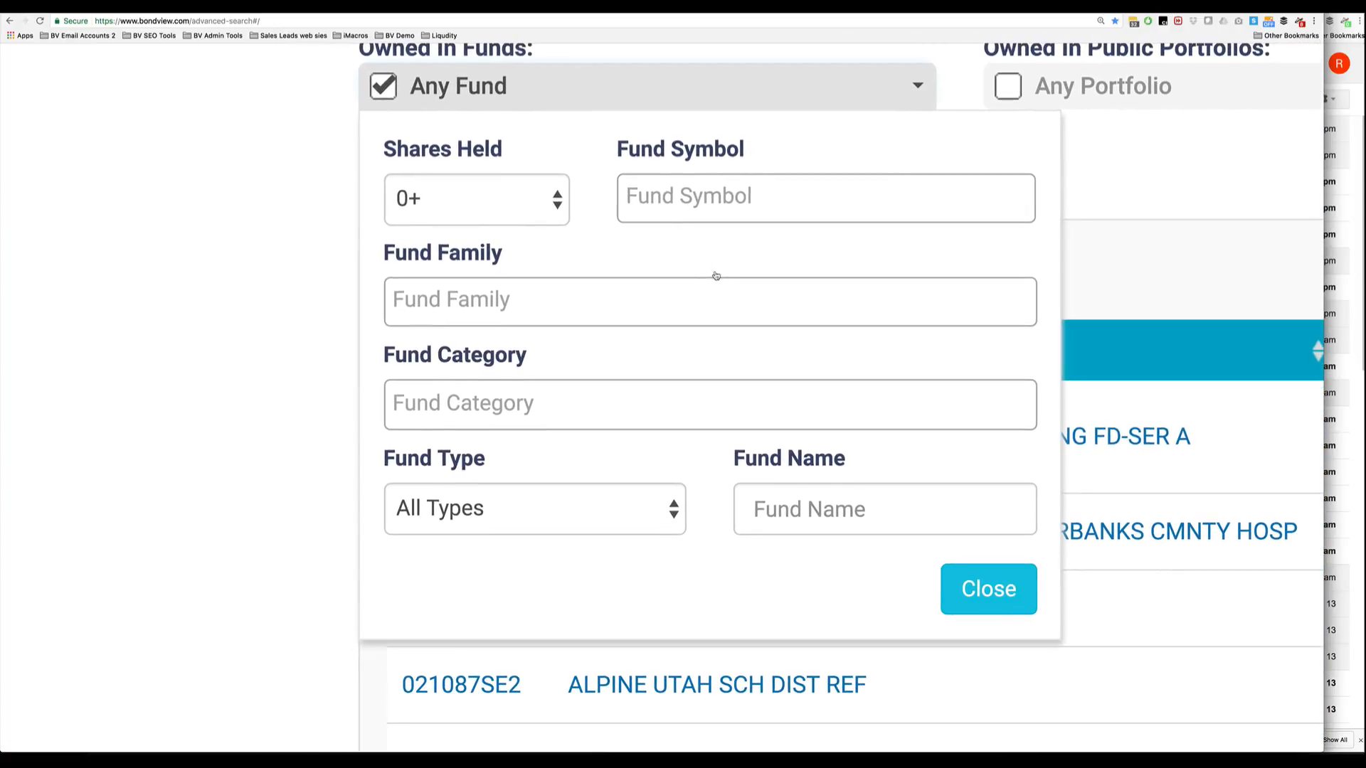
scroll(715, 276, "up", 1)
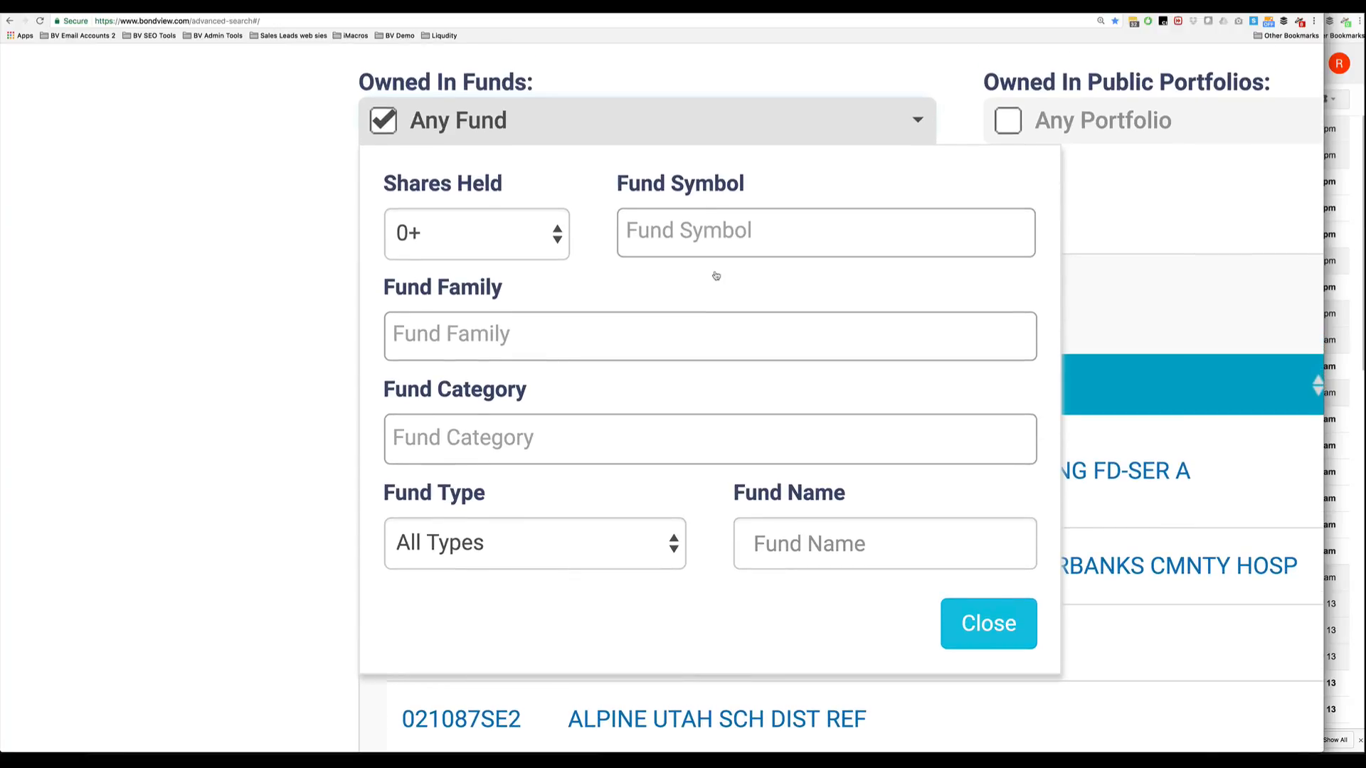
scroll(716, 276, "right", 3)
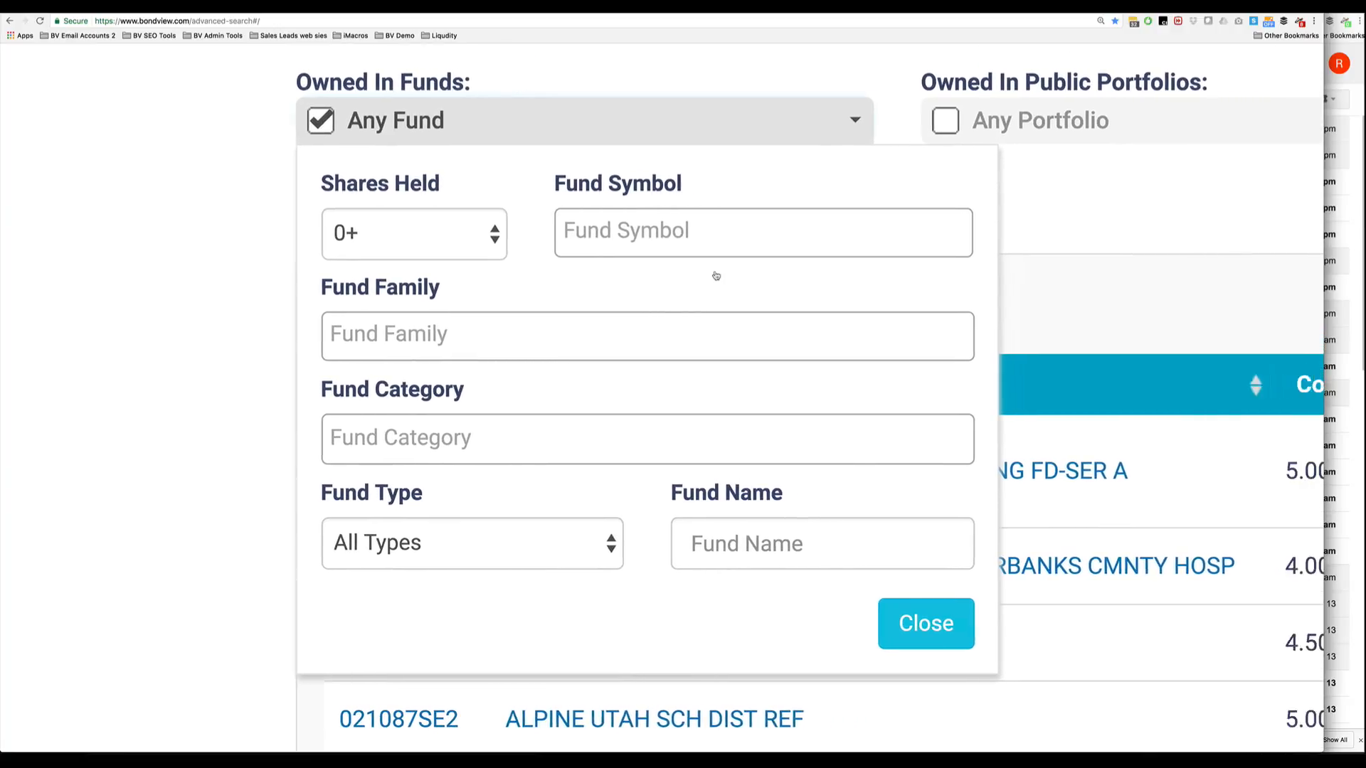
left_click(389, 242)
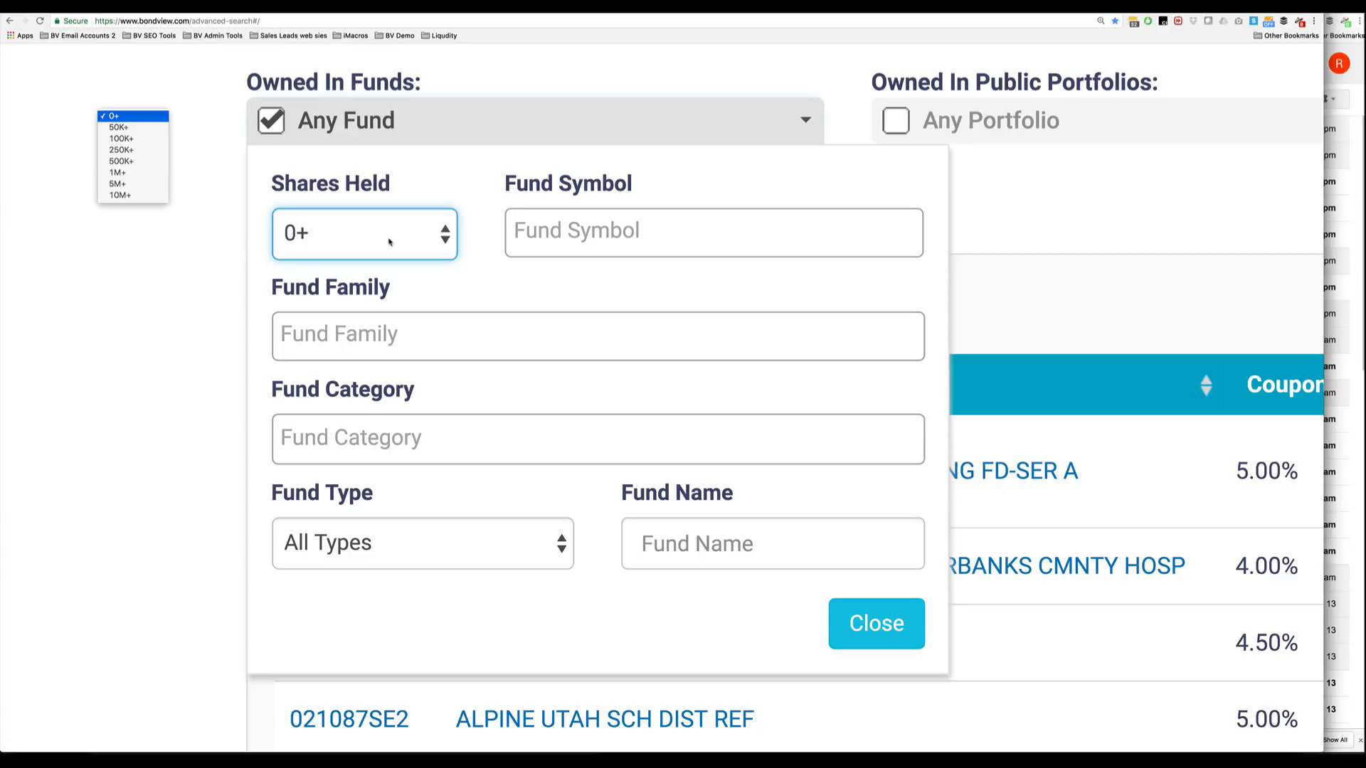
left_click(138, 165)
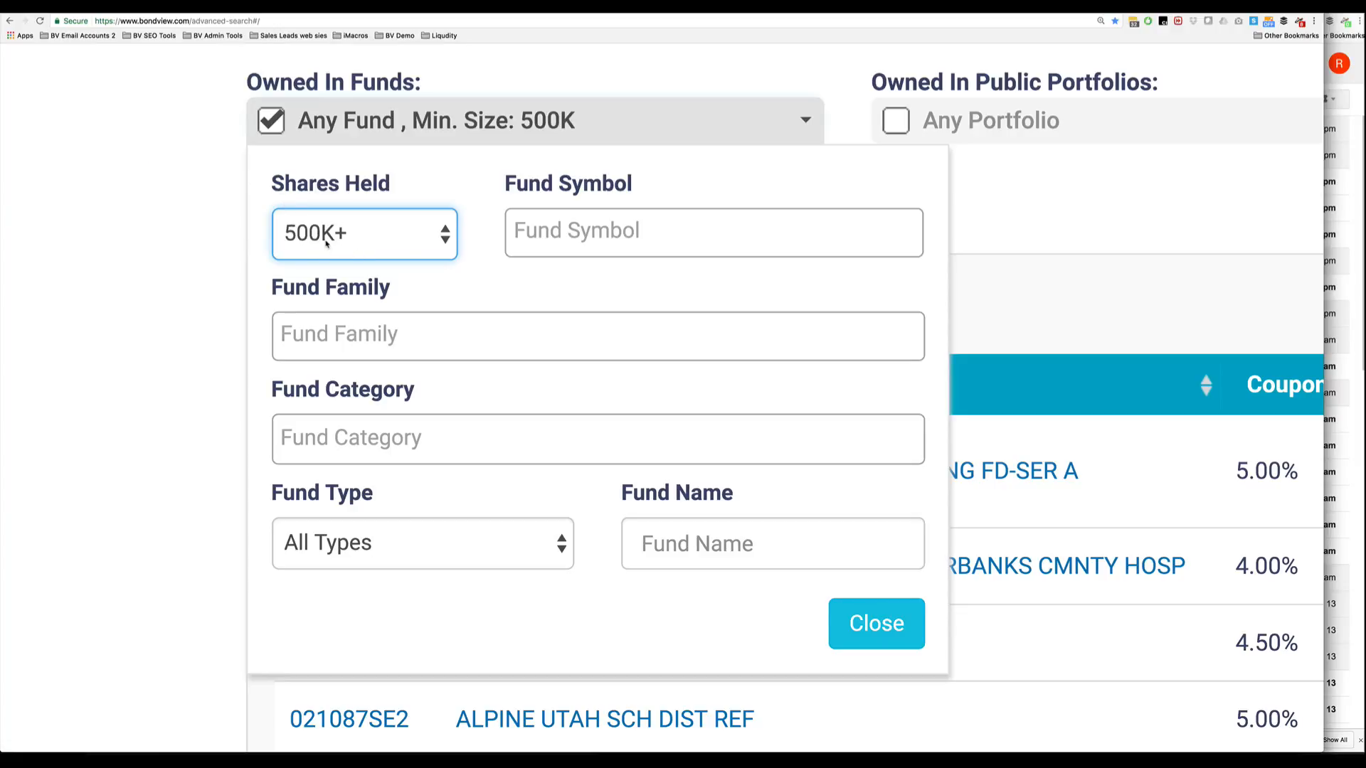
Add Aquila, Fidelity Investments and Vanguard as fund families in the Owned In Funds filter.
left_click(386, 347)
scroll(386, 347, "down", 5)
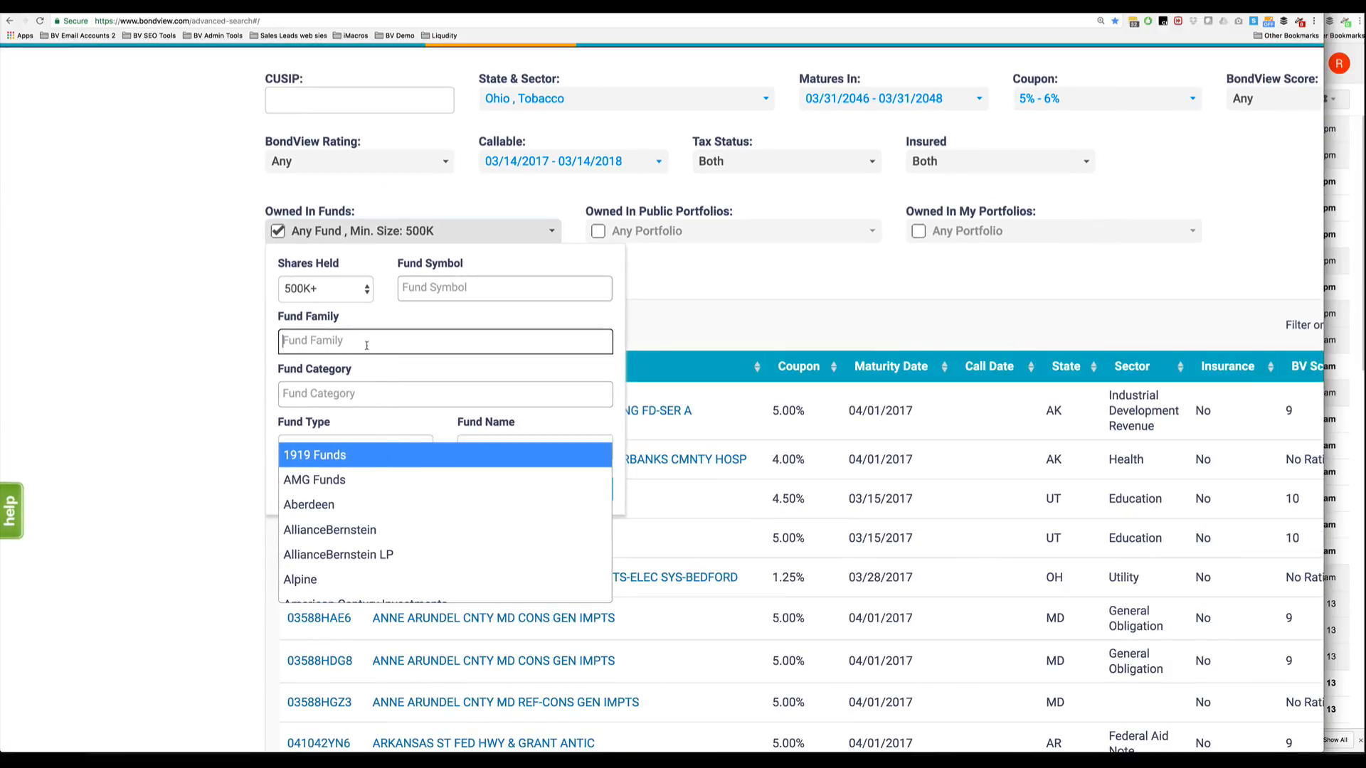
scroll(384, 517, "down", 3)
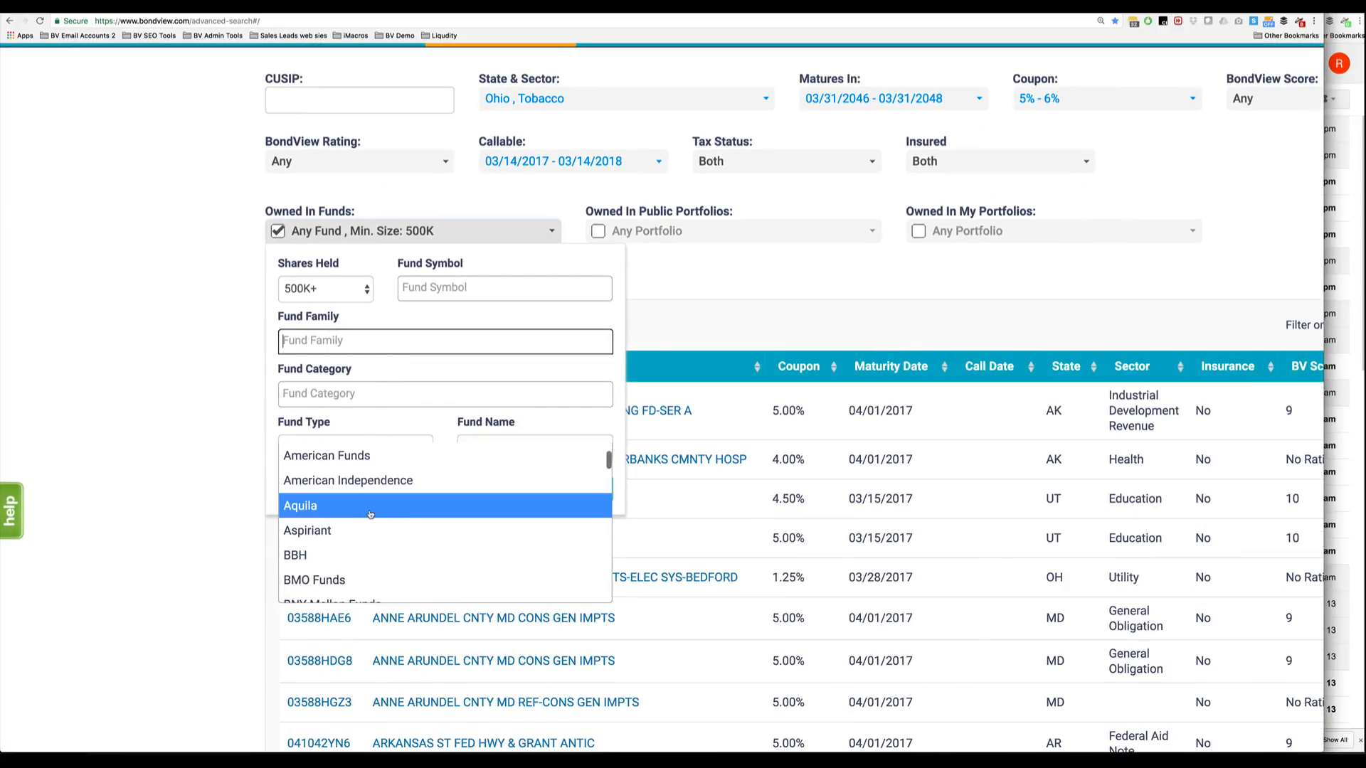
left_click(370, 506)
type("fu")
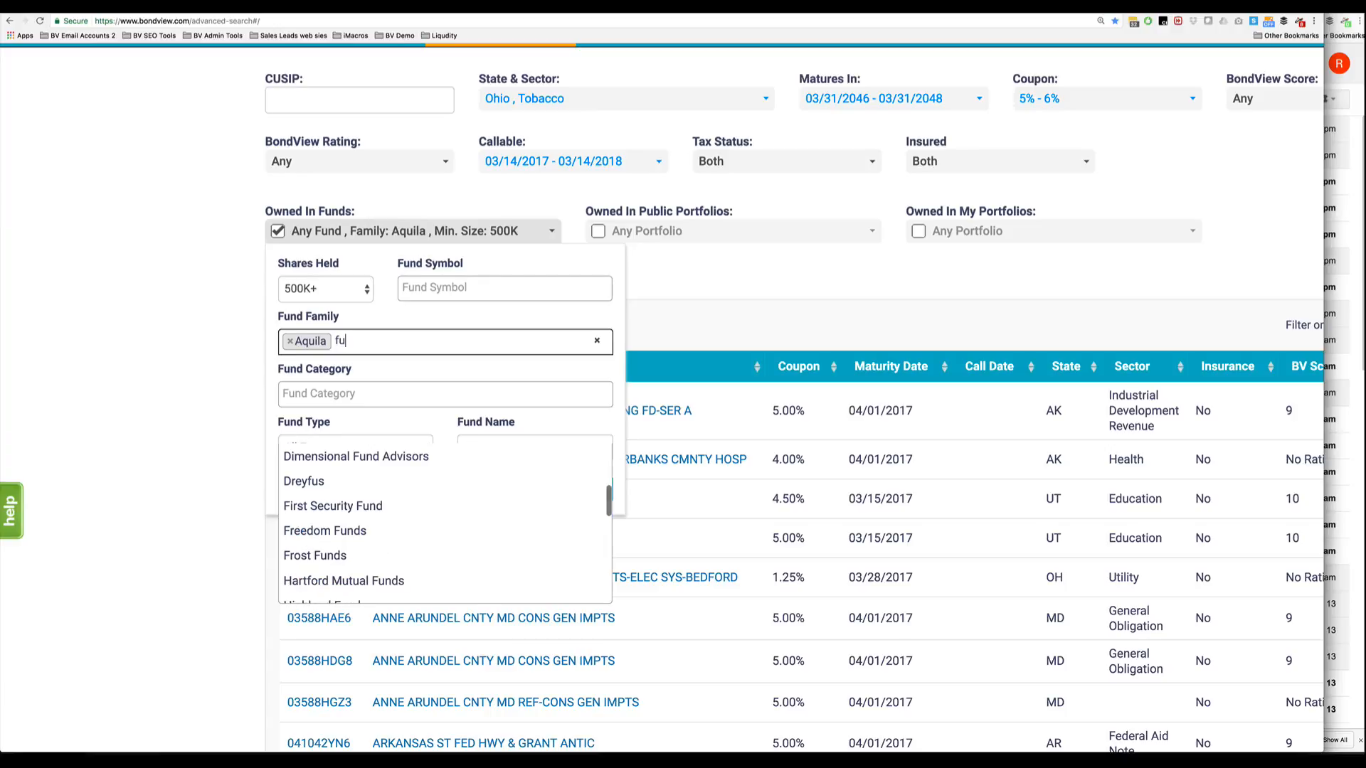
key("BackSpace")
type("id")
key("Escape")
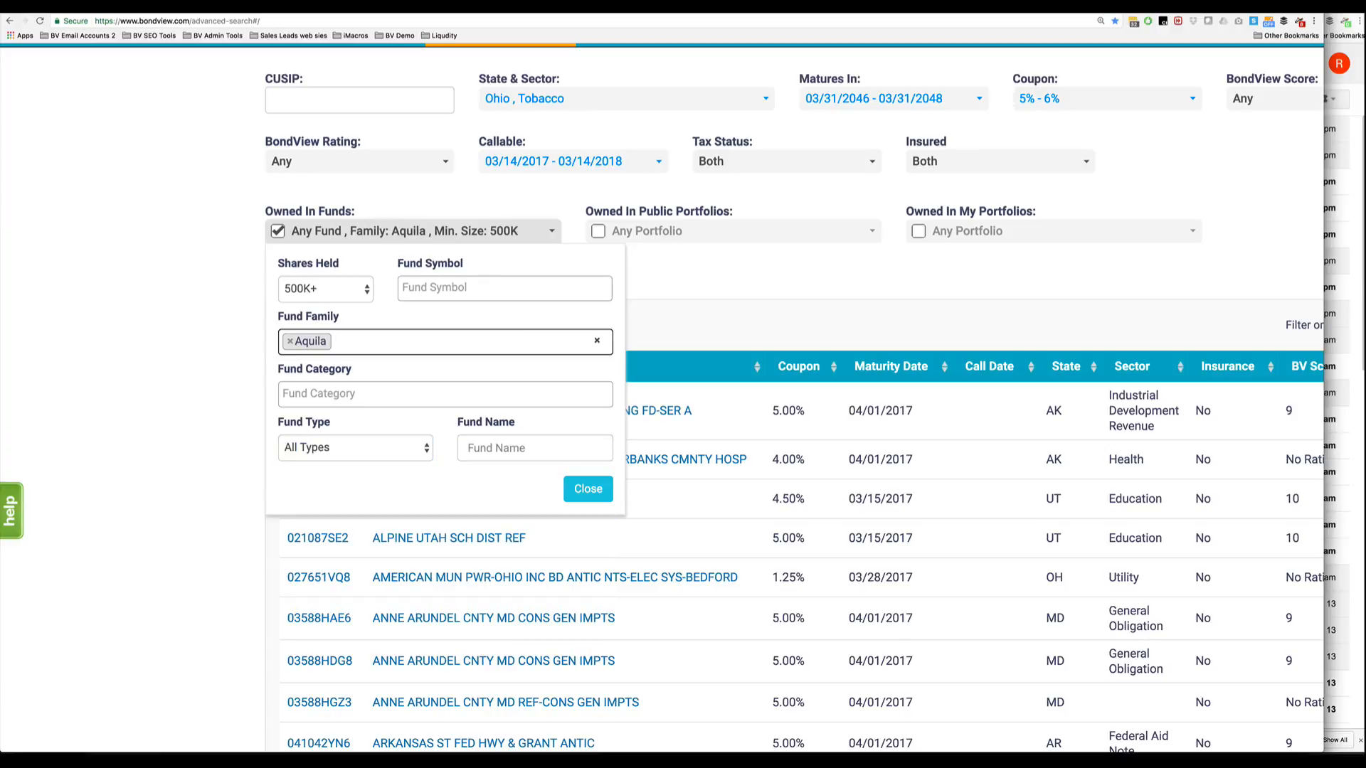
type("fid")
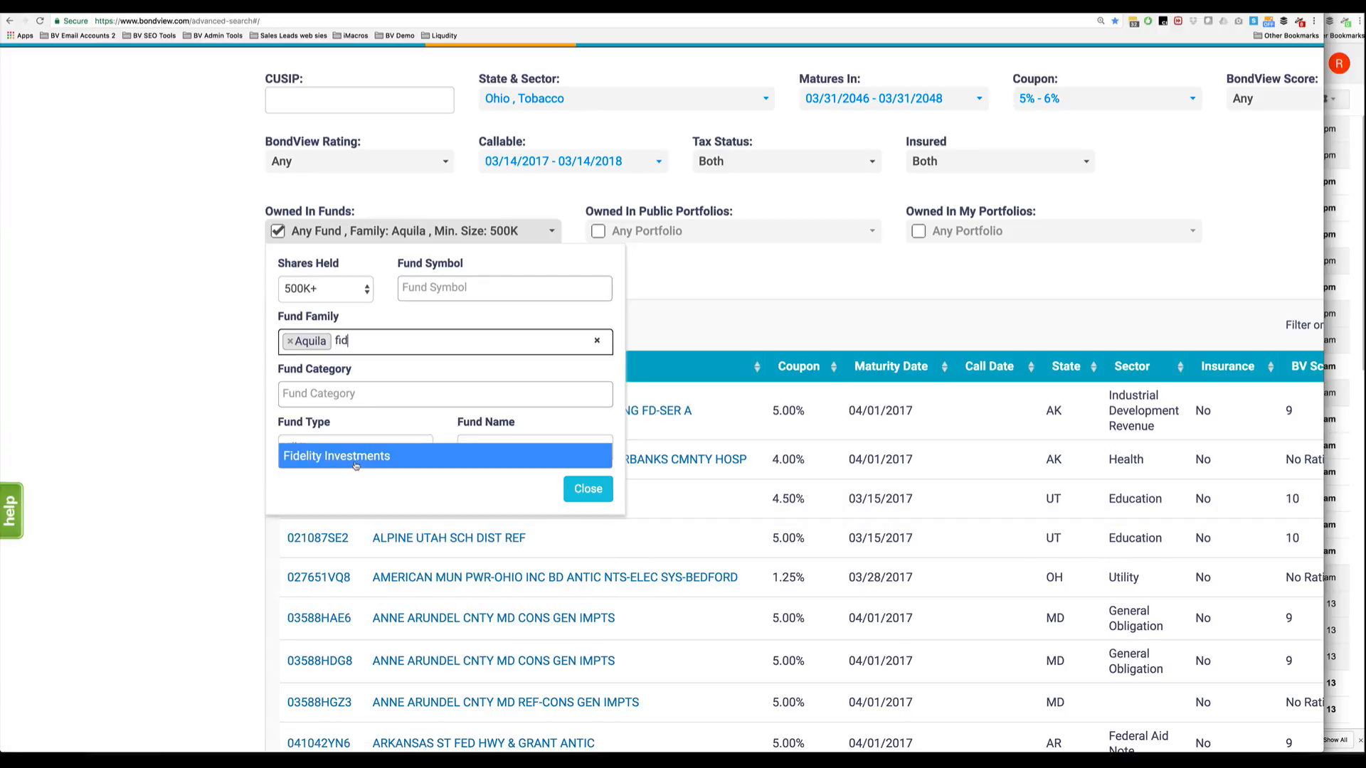
left_click(356, 458)
type("vang")
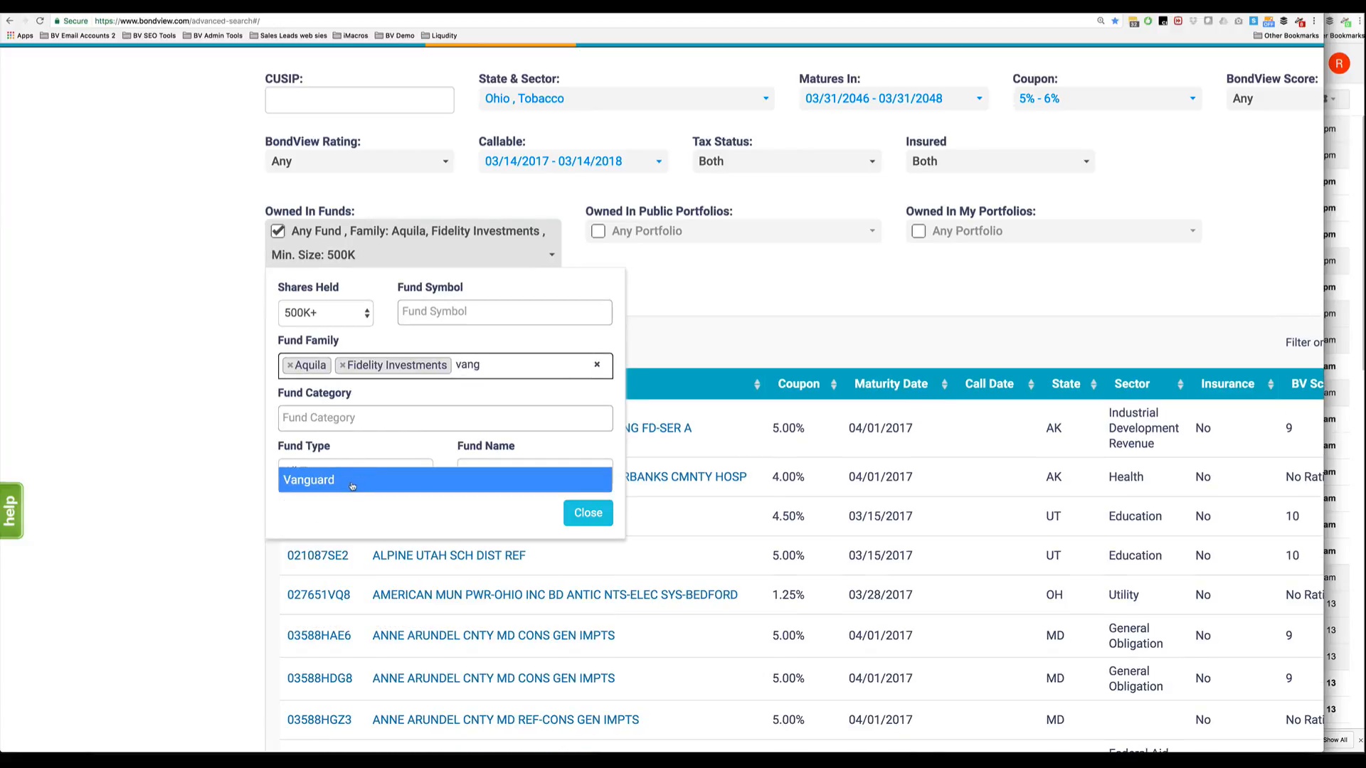
left_click(352, 486)
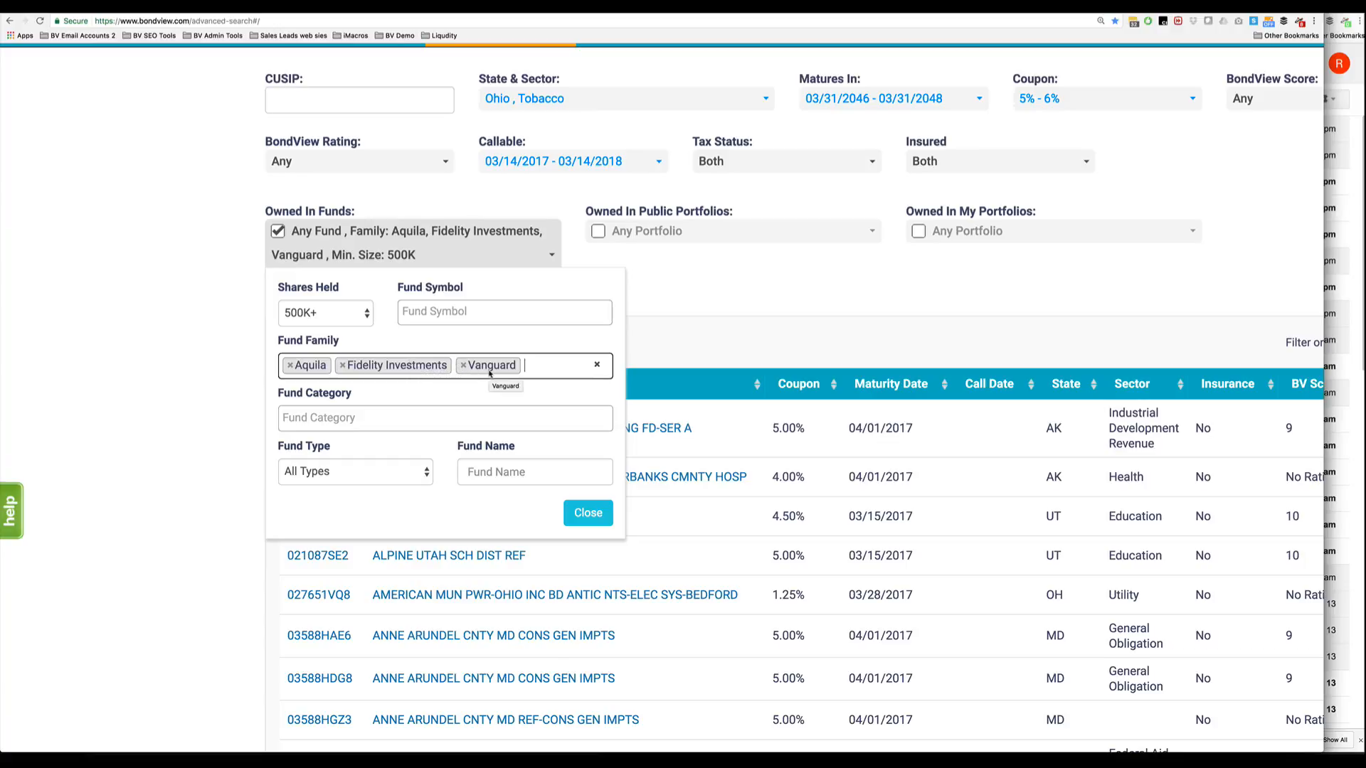
Set the fund category in the Owned In Funds filter to Muni Ohio.
left_click(396, 411)
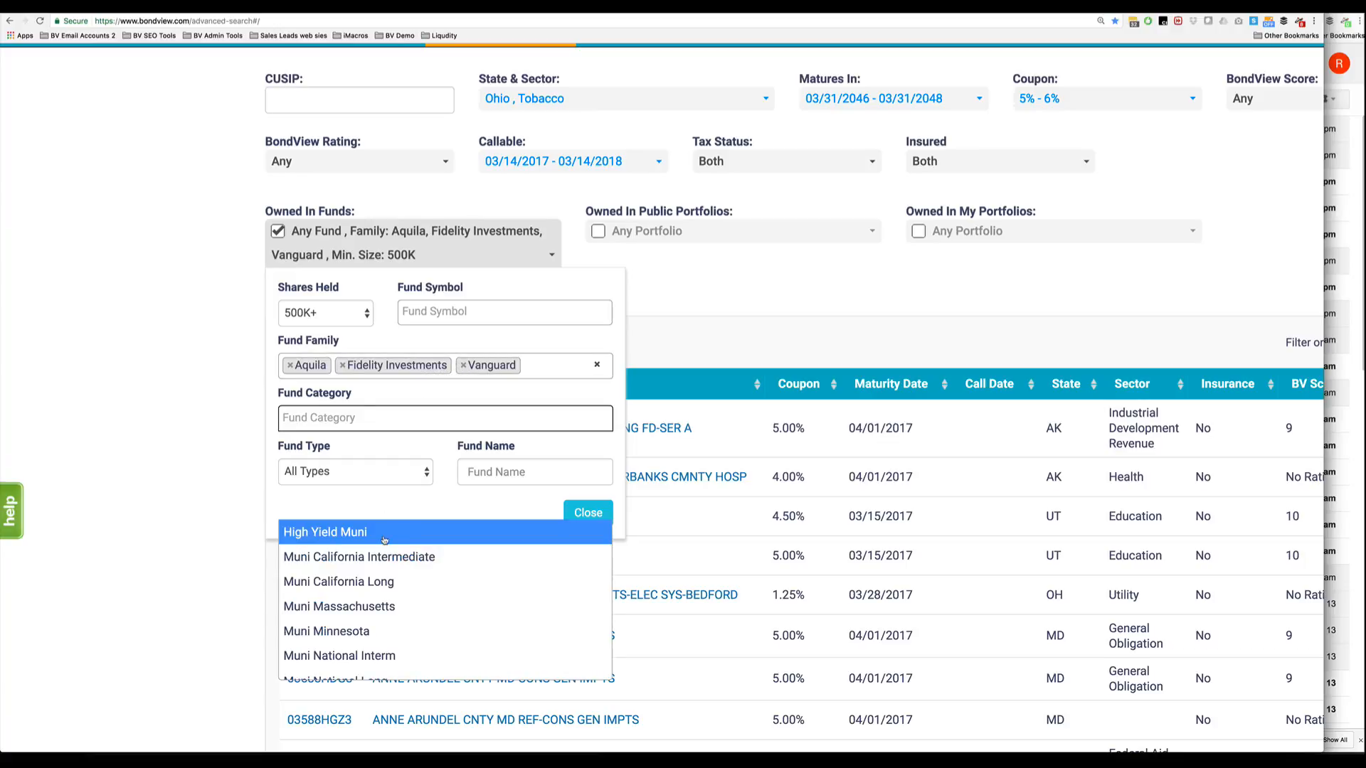
scroll(384, 541, "down", 6)
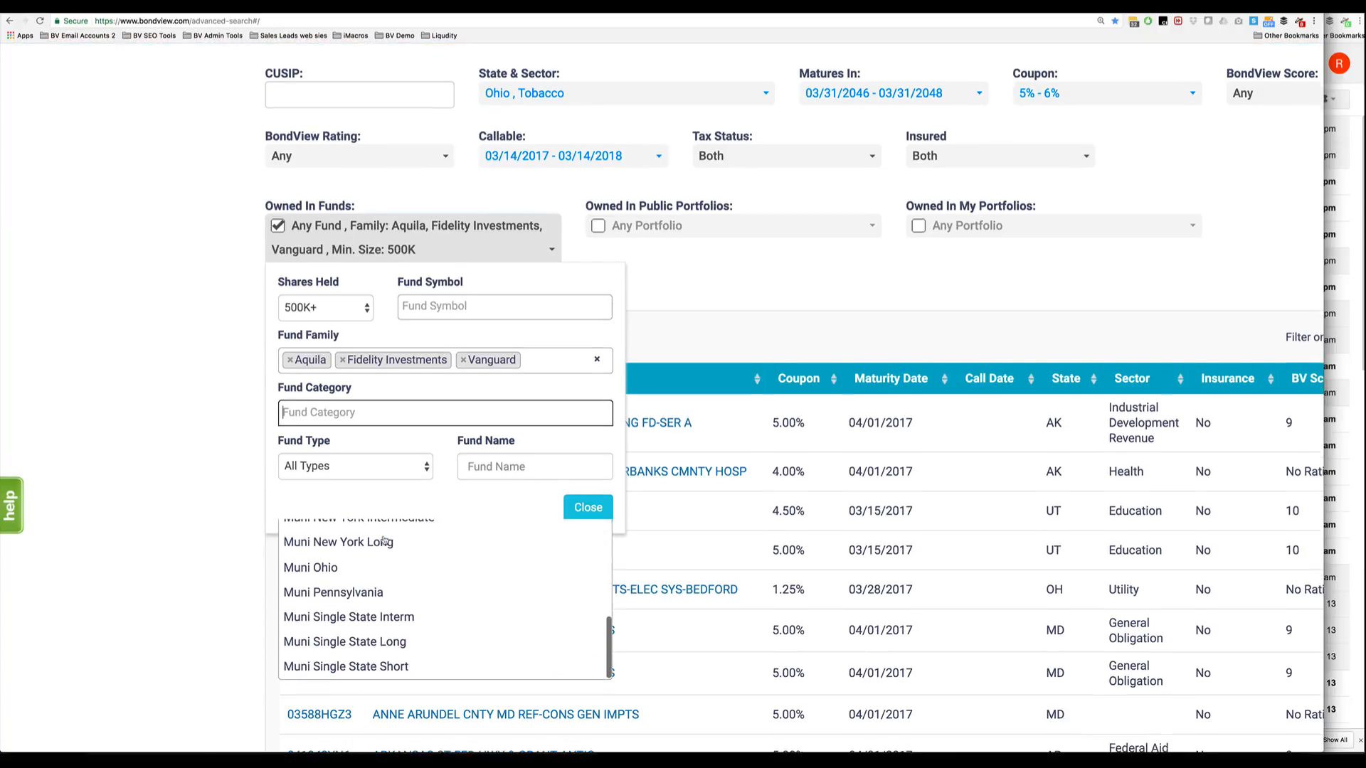
left_click(340, 567)
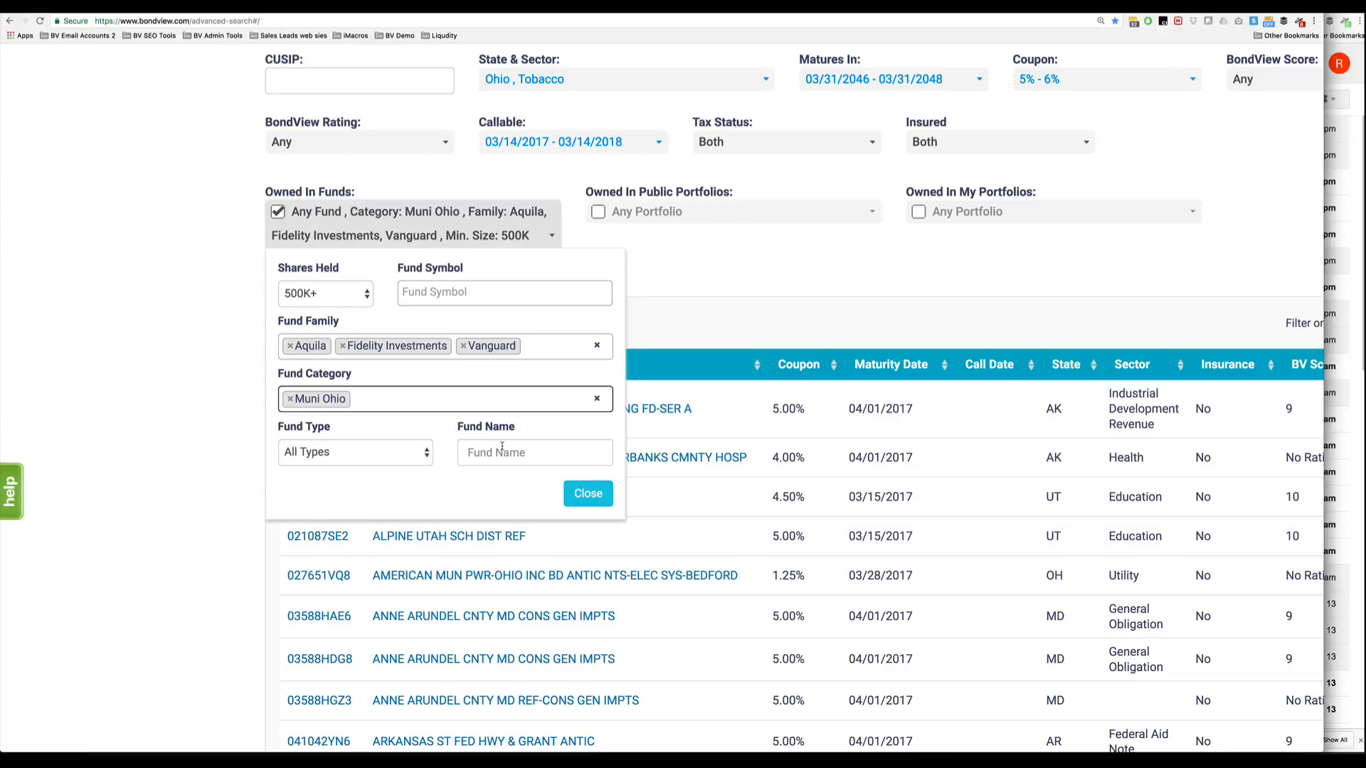
Clear all fund families and the fund category from the Owned In Funds filter and close its options.
left_click(596, 345)
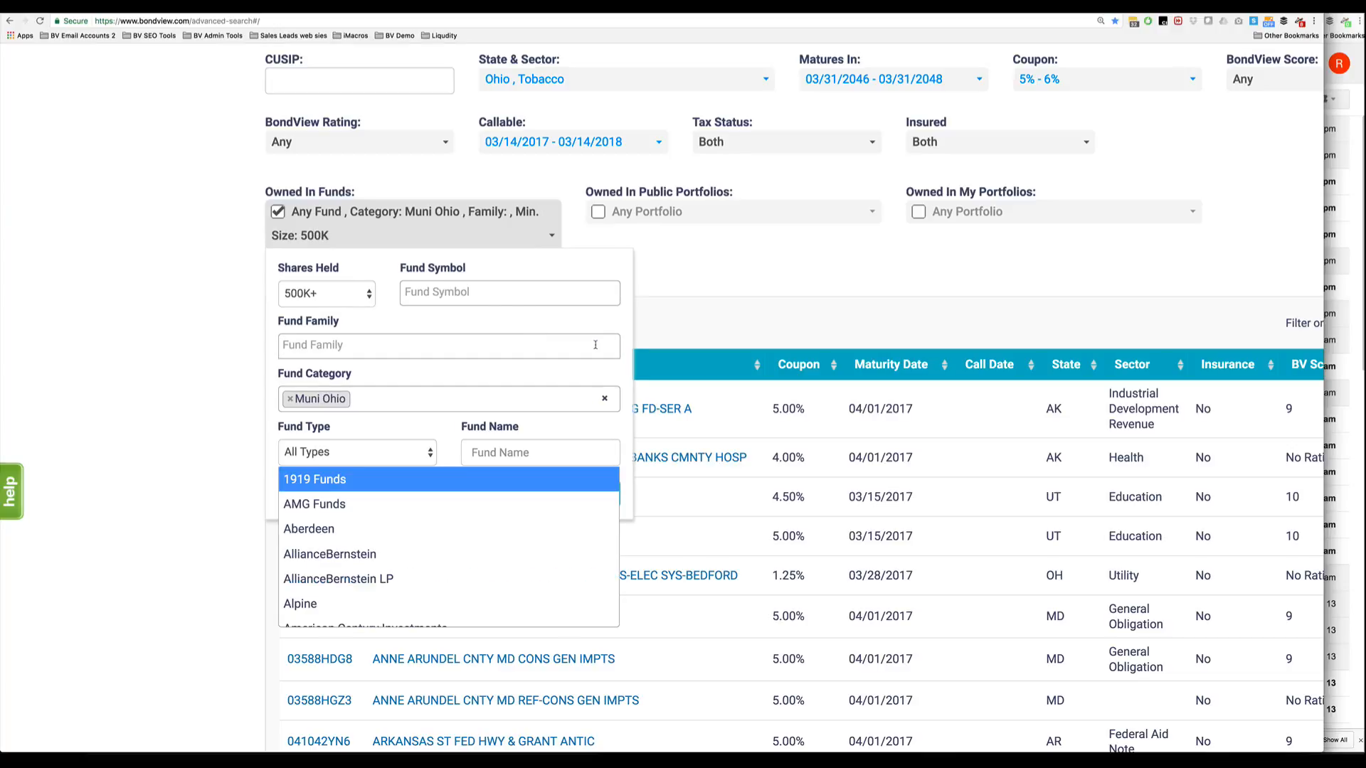
left_click(605, 398)
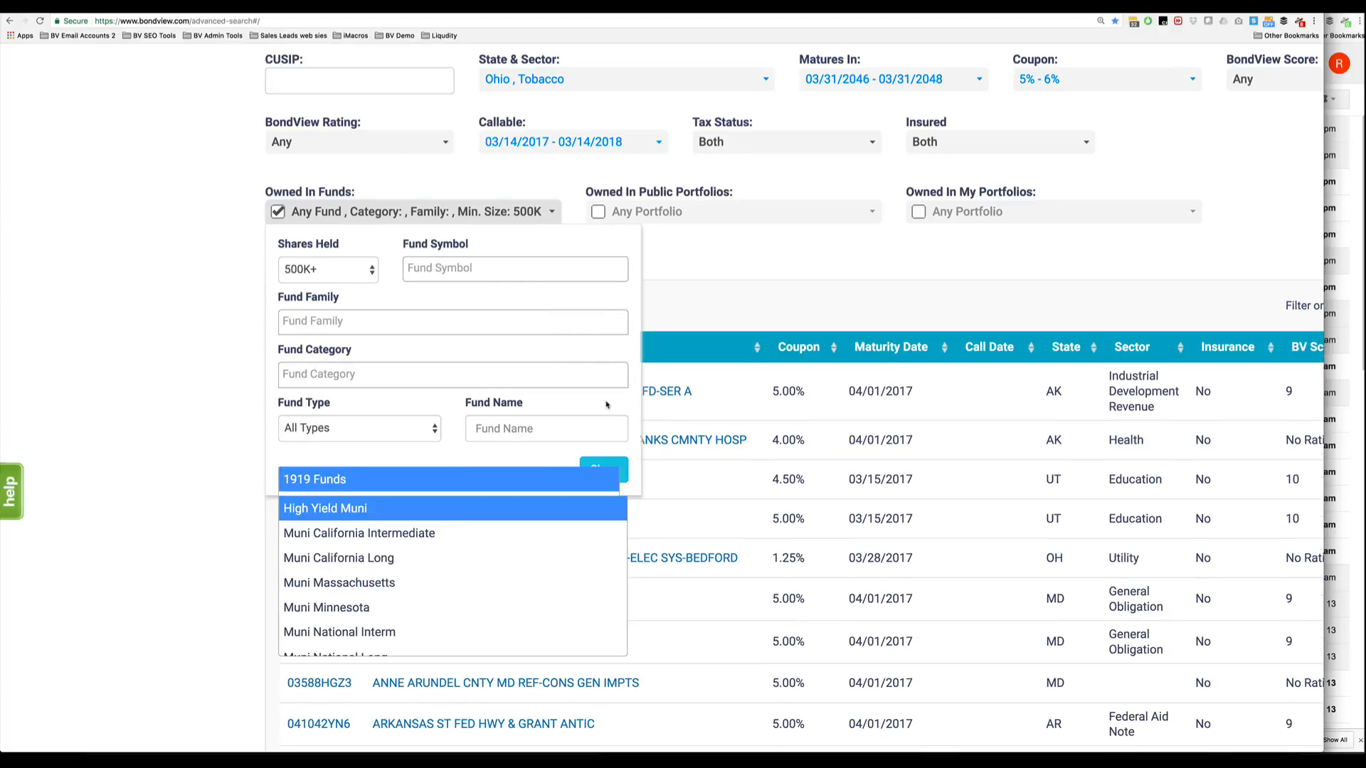
left_click(612, 464)
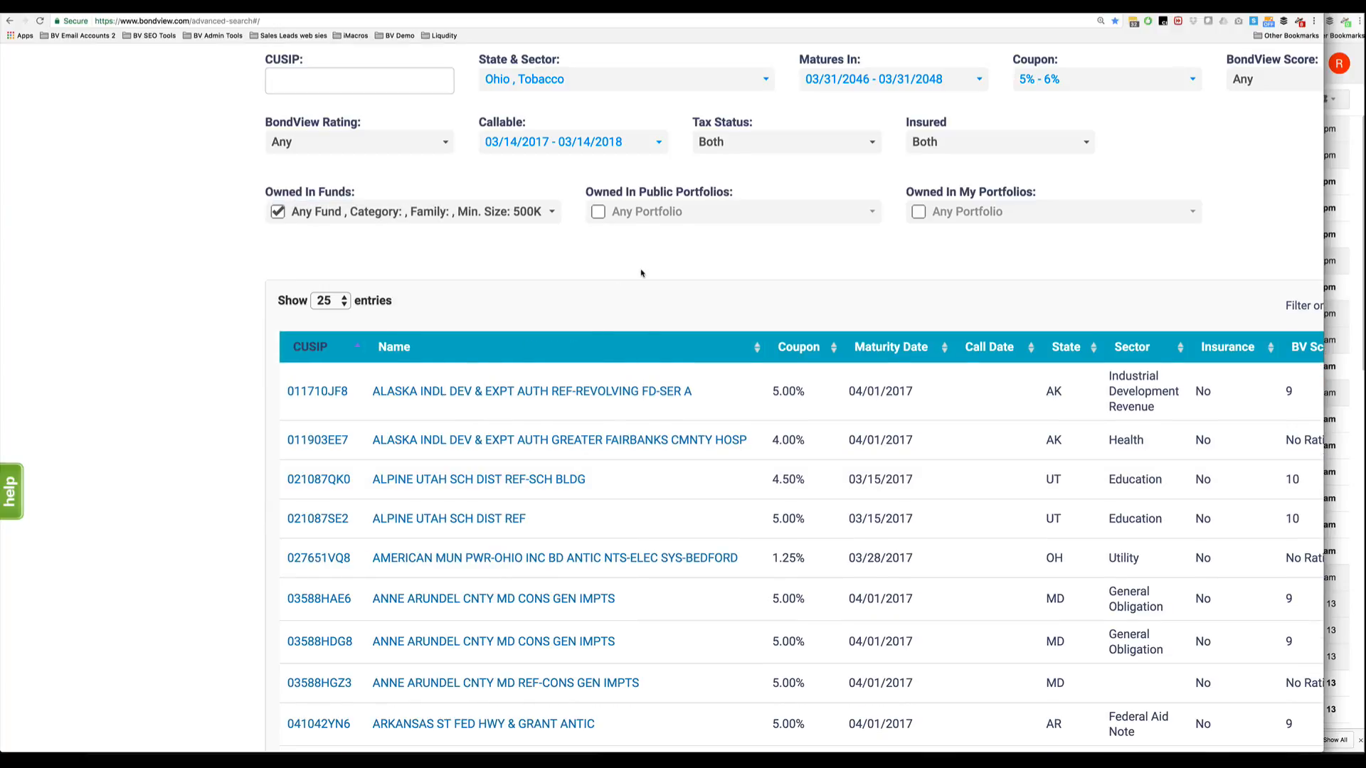
Turn on the Owned In Public Portfolios filter.
scroll(641, 272, "up", 5)
scroll(641, 273, "up", 1)
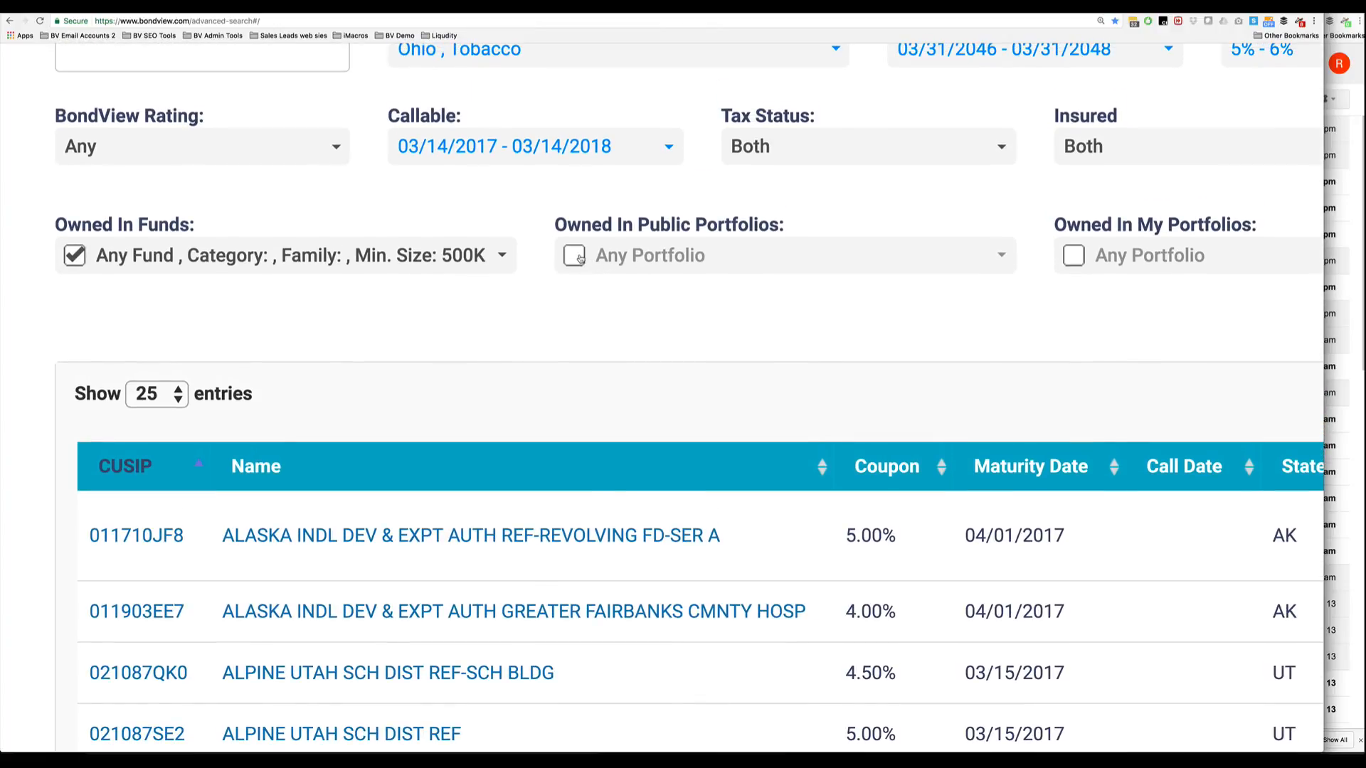
left_click(579, 258)
scroll(579, 258, "right", 4)
scroll(580, 259, "right", 1)
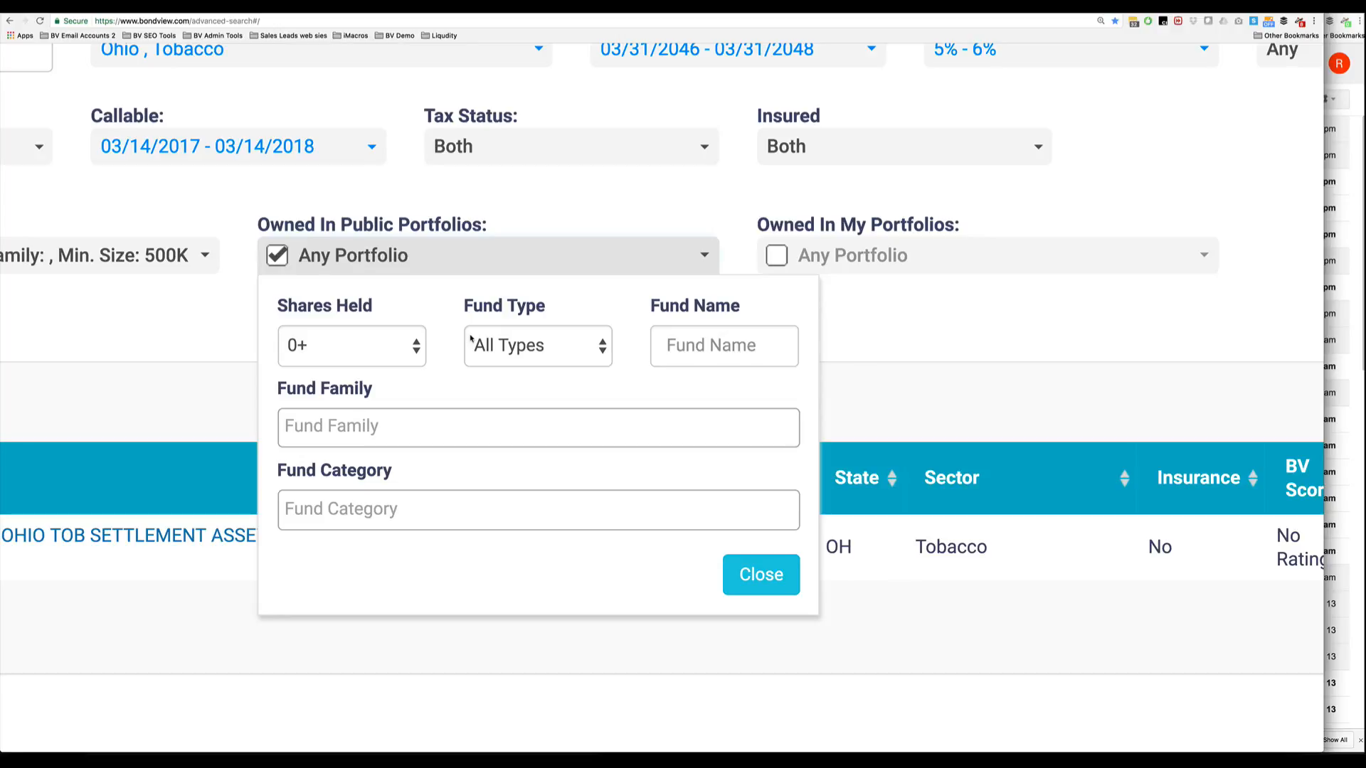
Browse the Fund Family choices for public portfolios and turn that ownership filter off.
left_click(391, 419)
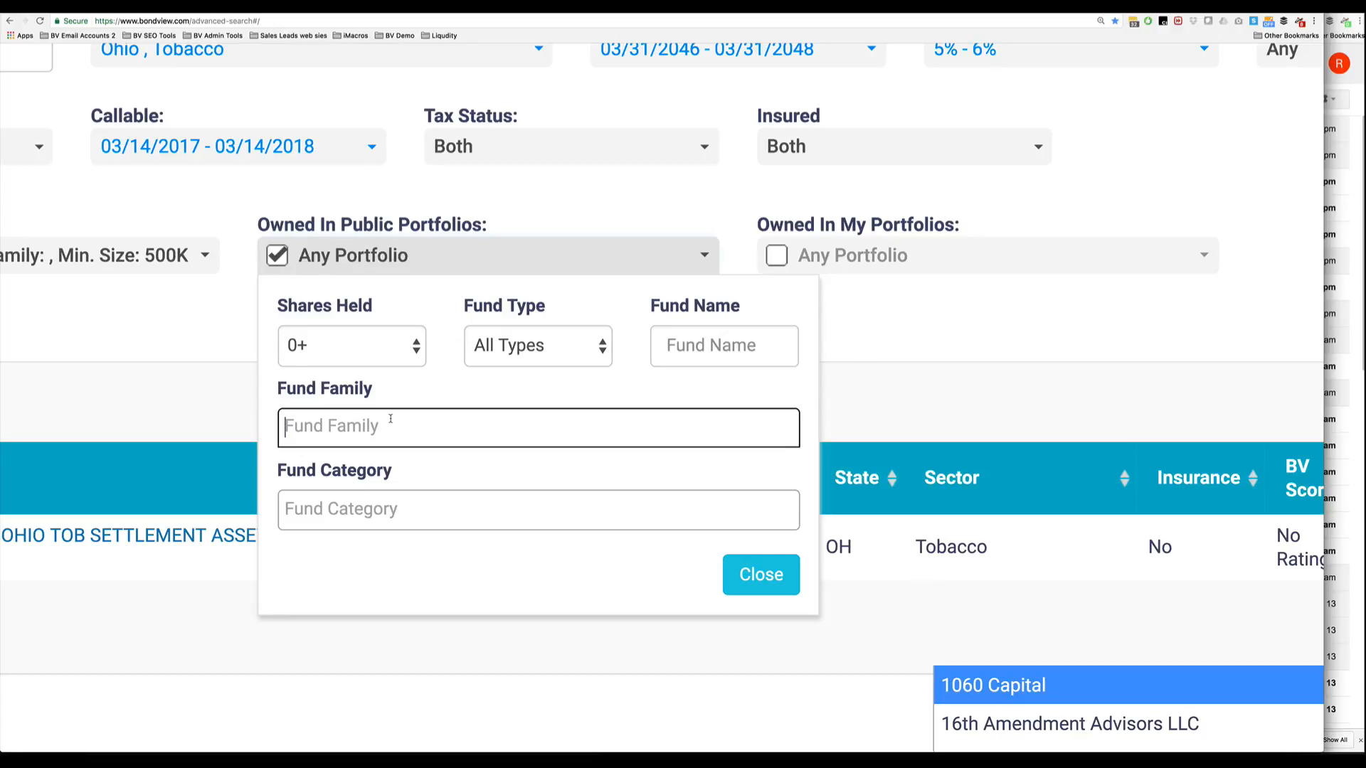
scroll(391, 419, "down", 2)
scroll(786, 539, "down", 4)
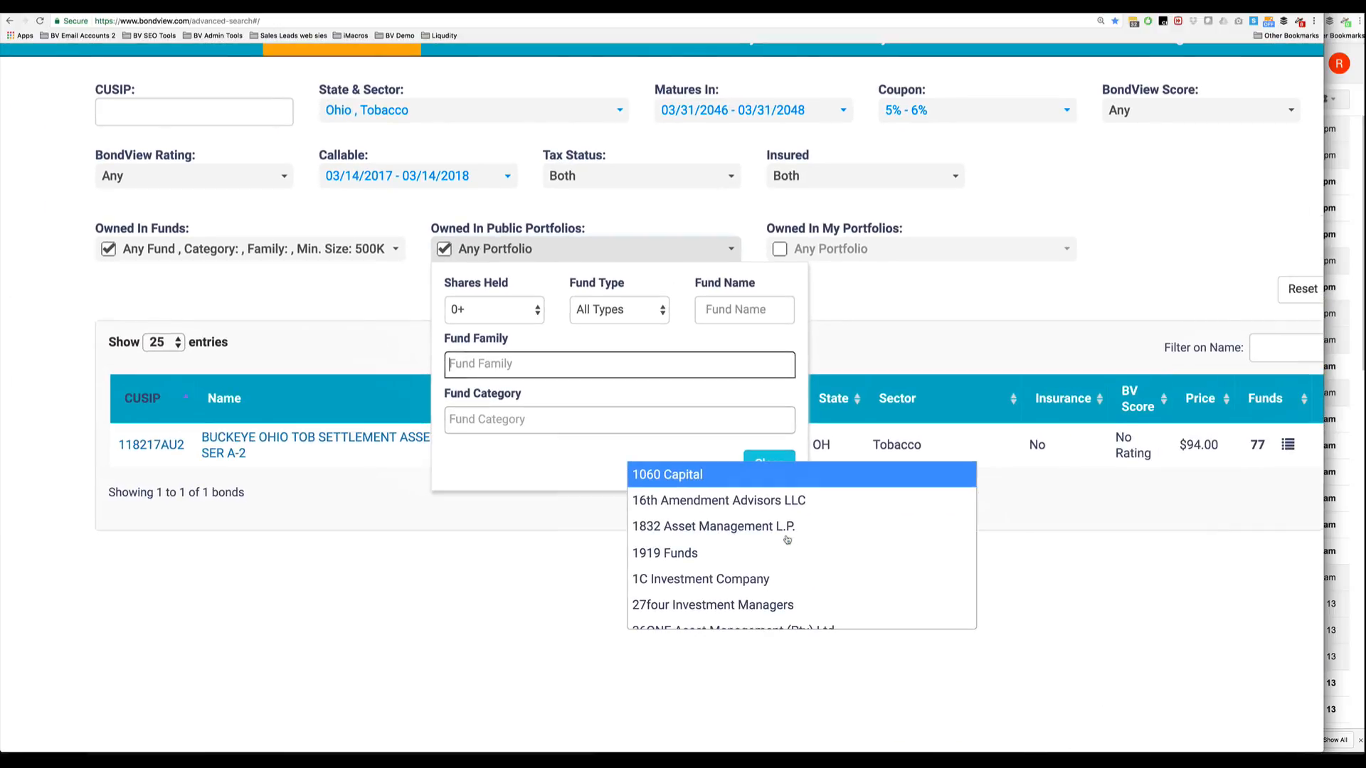
scroll(719, 481, "down", 3)
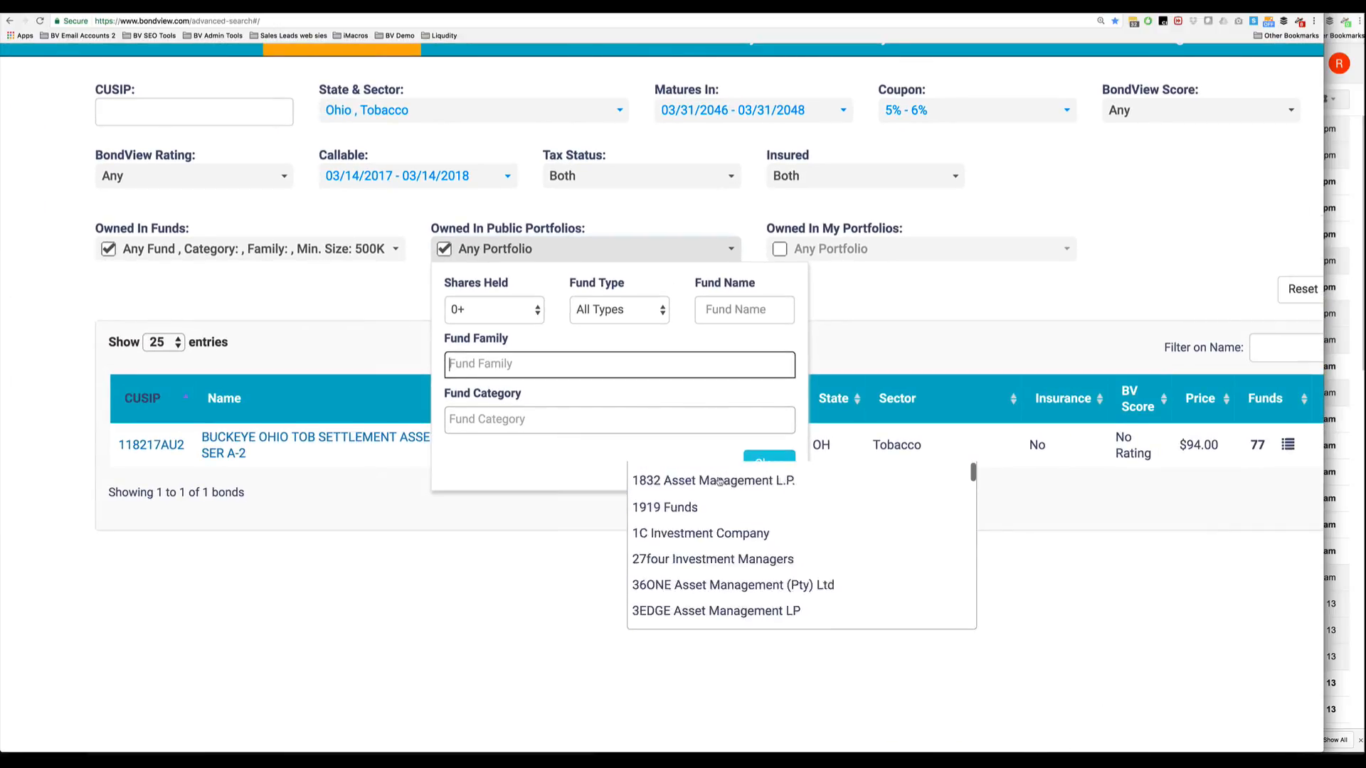
scroll(715, 487, "down", 3)
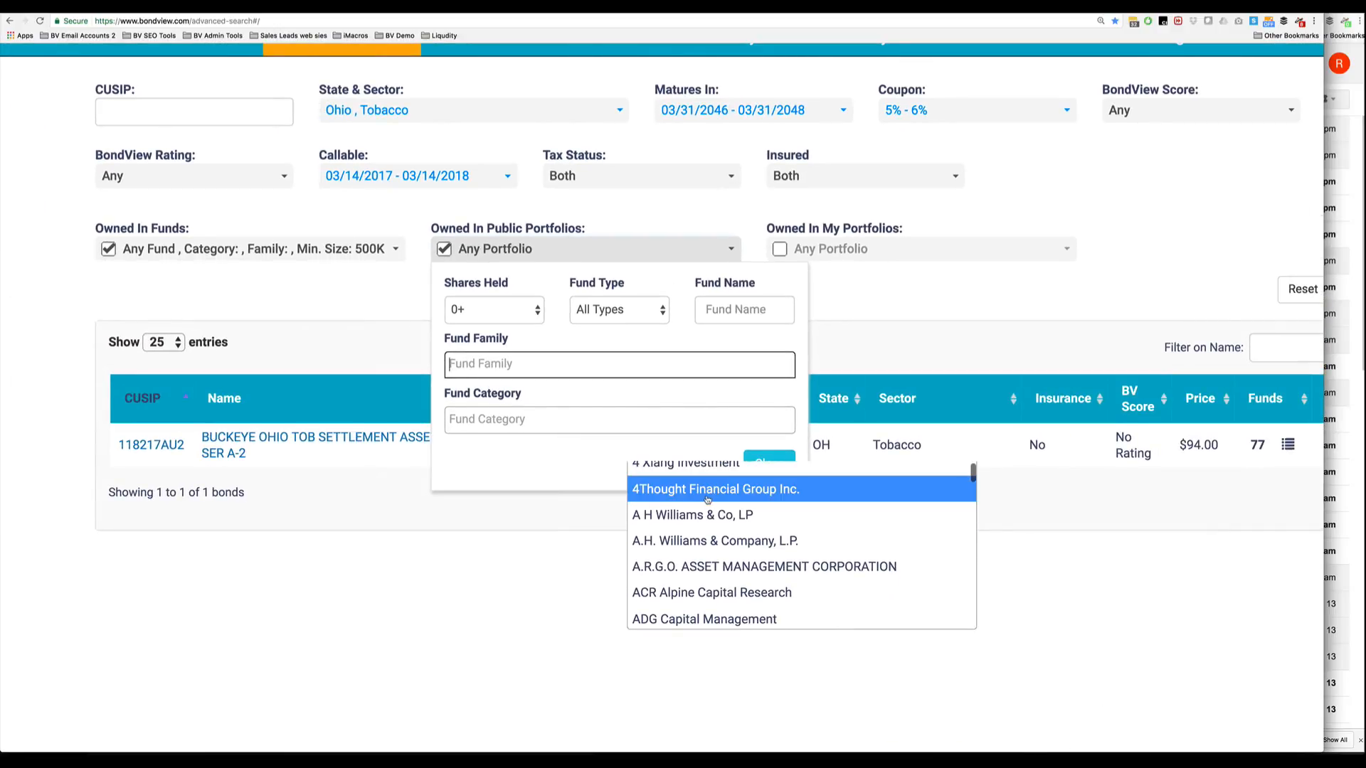
left_click(509, 305)
left_click(762, 458)
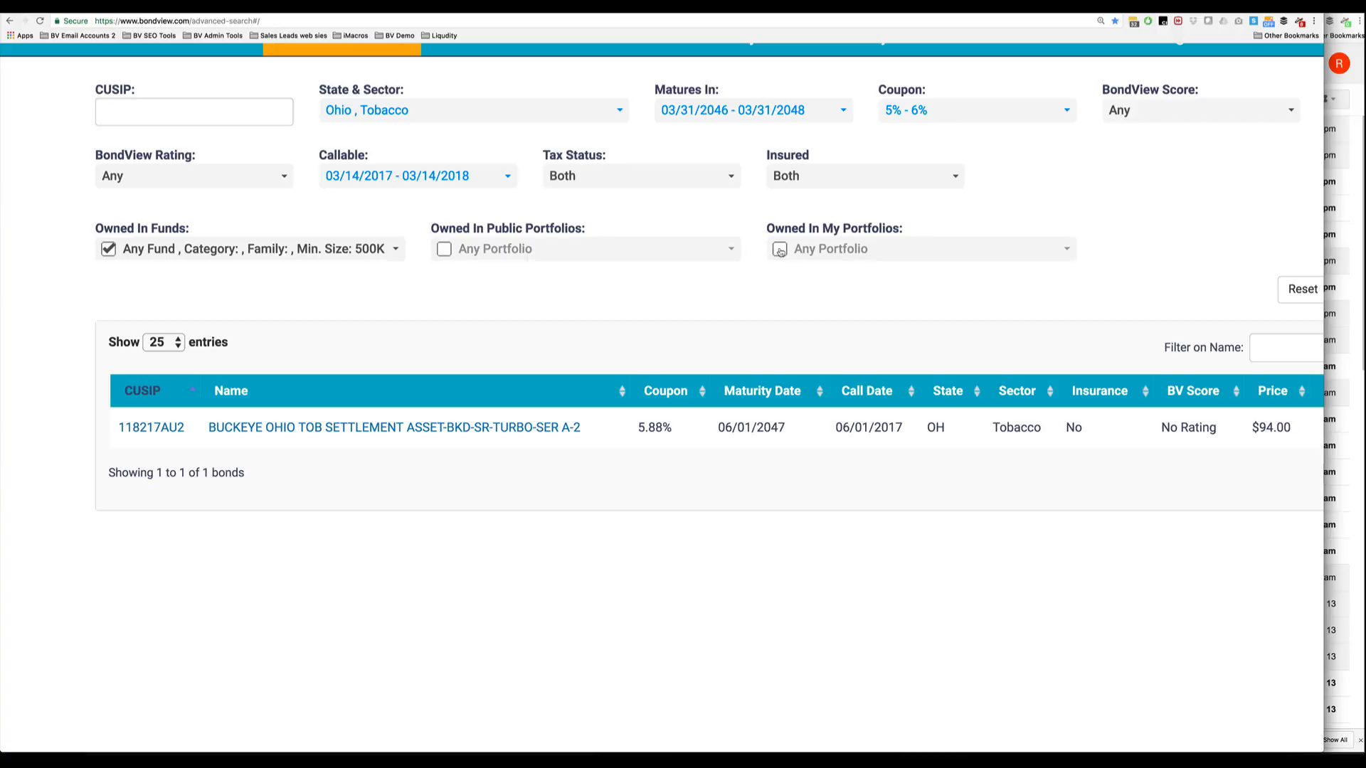
Turn on the Owned In My Portfolios filter, review the available portfolios and keep Client Coverage Portfolios selected.
left_click(780, 250)
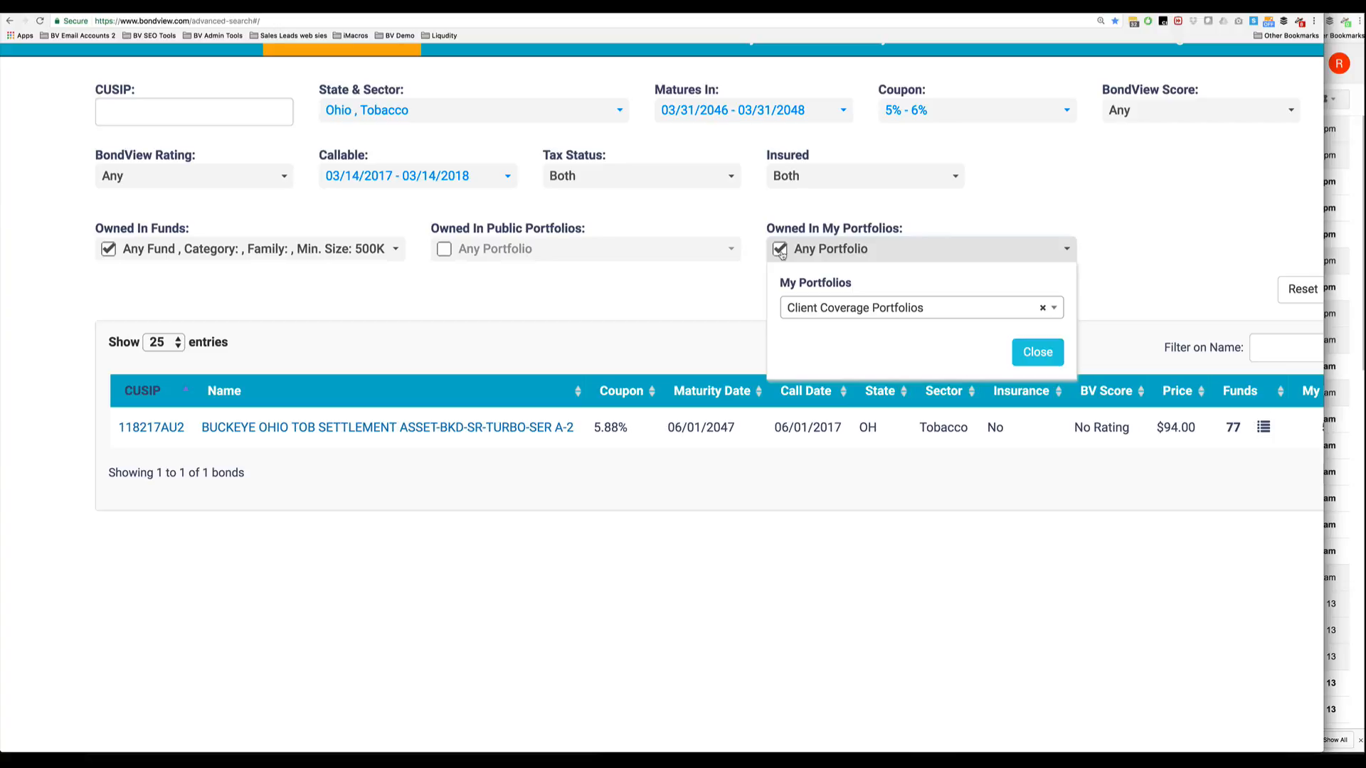
scroll(781, 253, "right", 4)
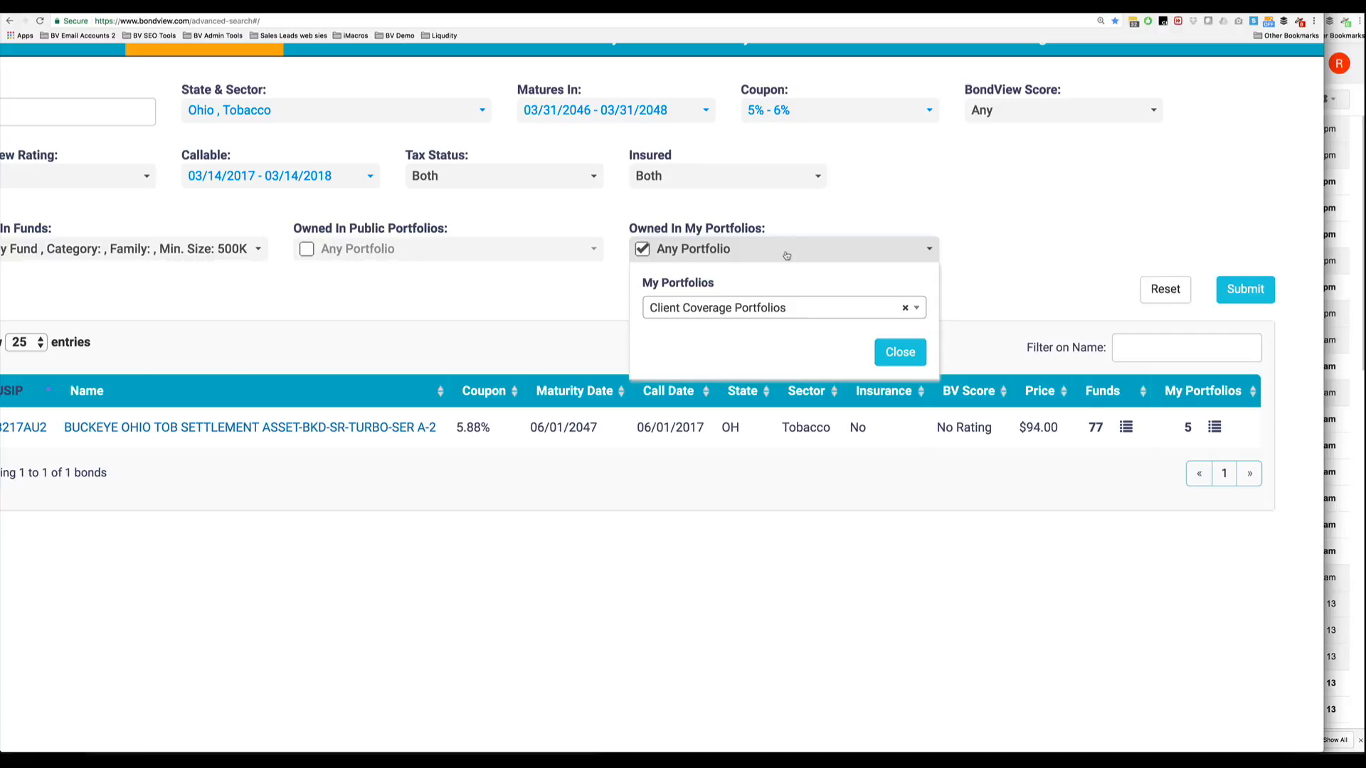
left_click(788, 306)
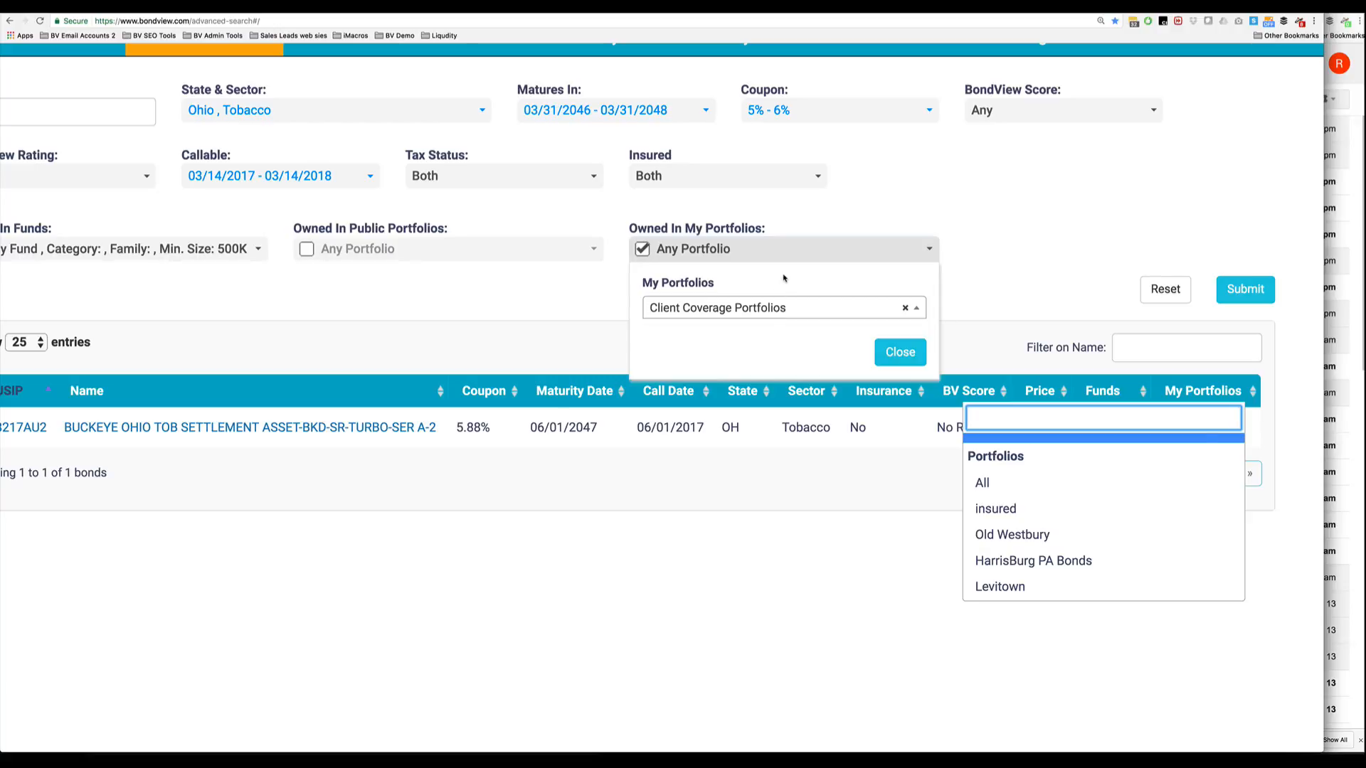
left_click(783, 278)
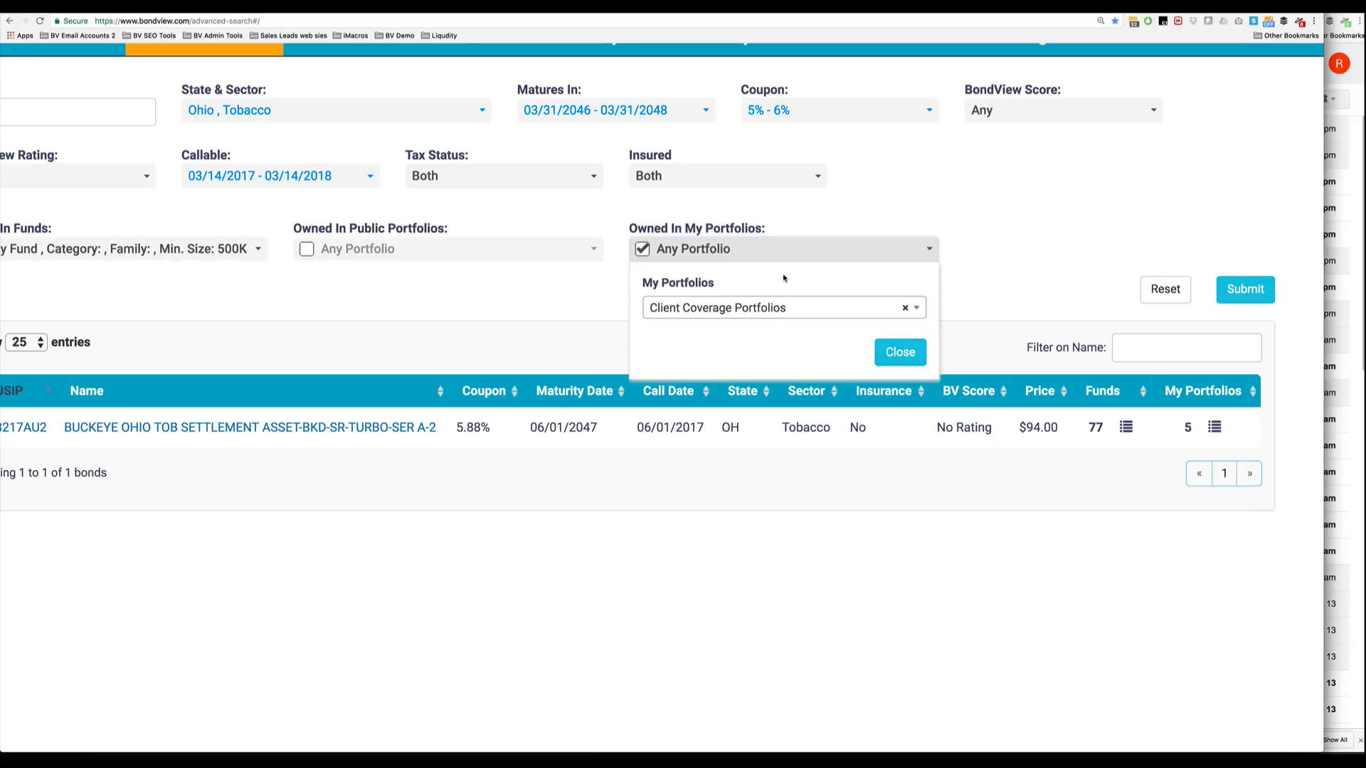
left_click(888, 350)
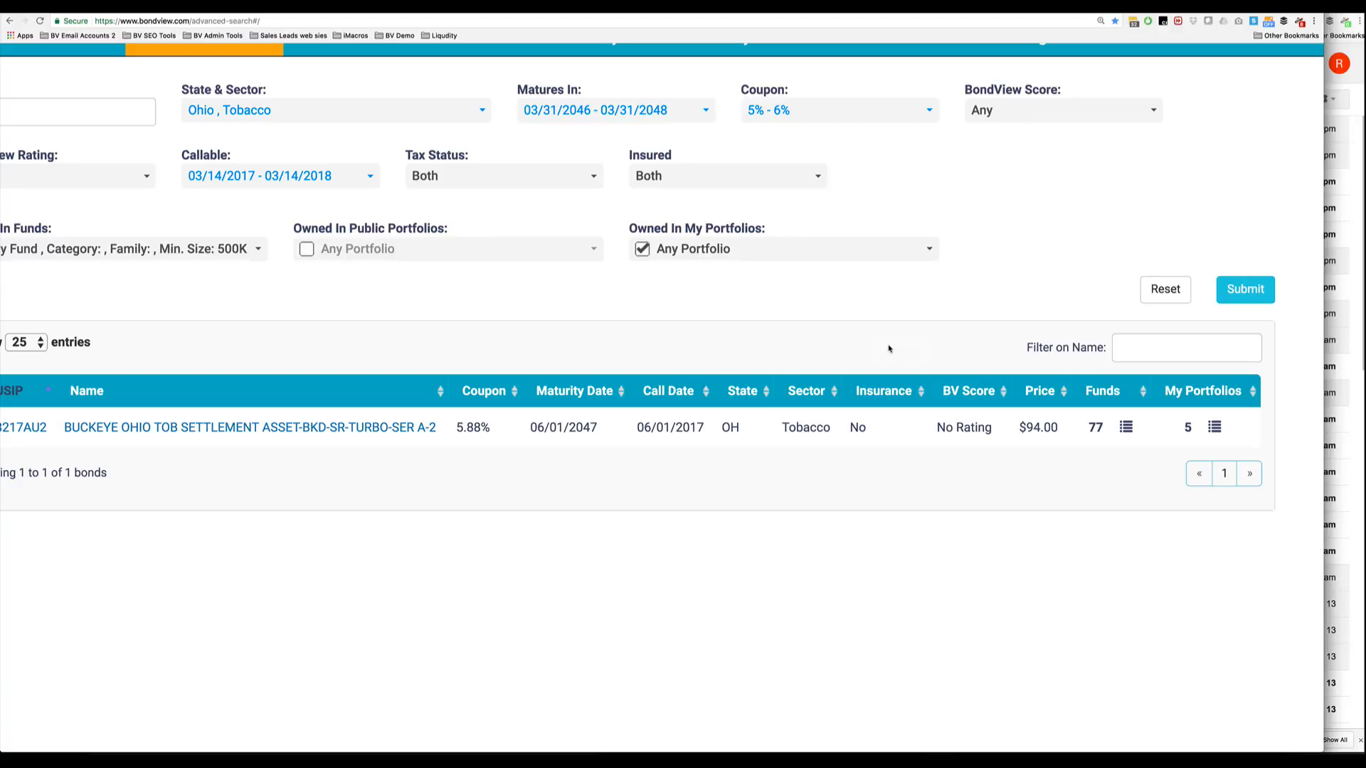
Recheck the Owned In Funds options and submit the advanced search with the chosen filters.
scroll(699, 249, "left", 5)
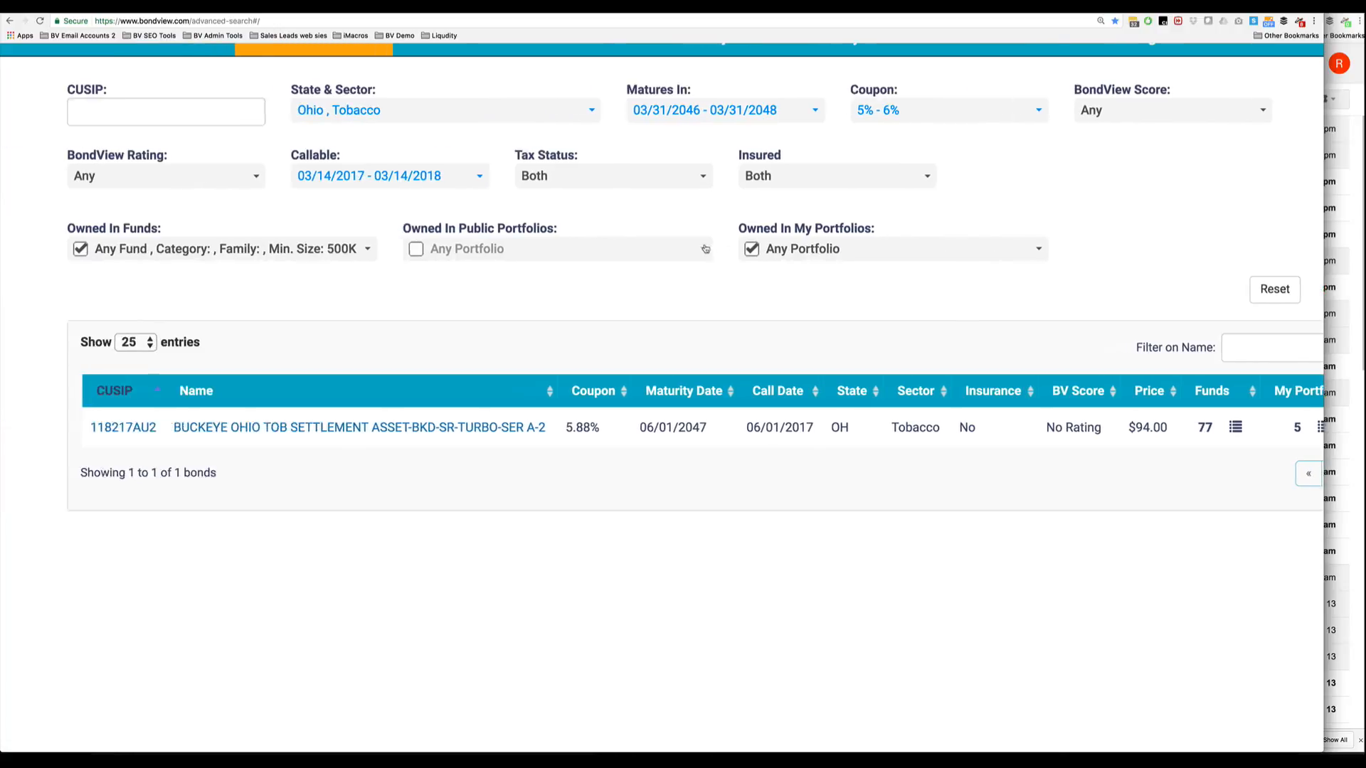
left_click(267, 253)
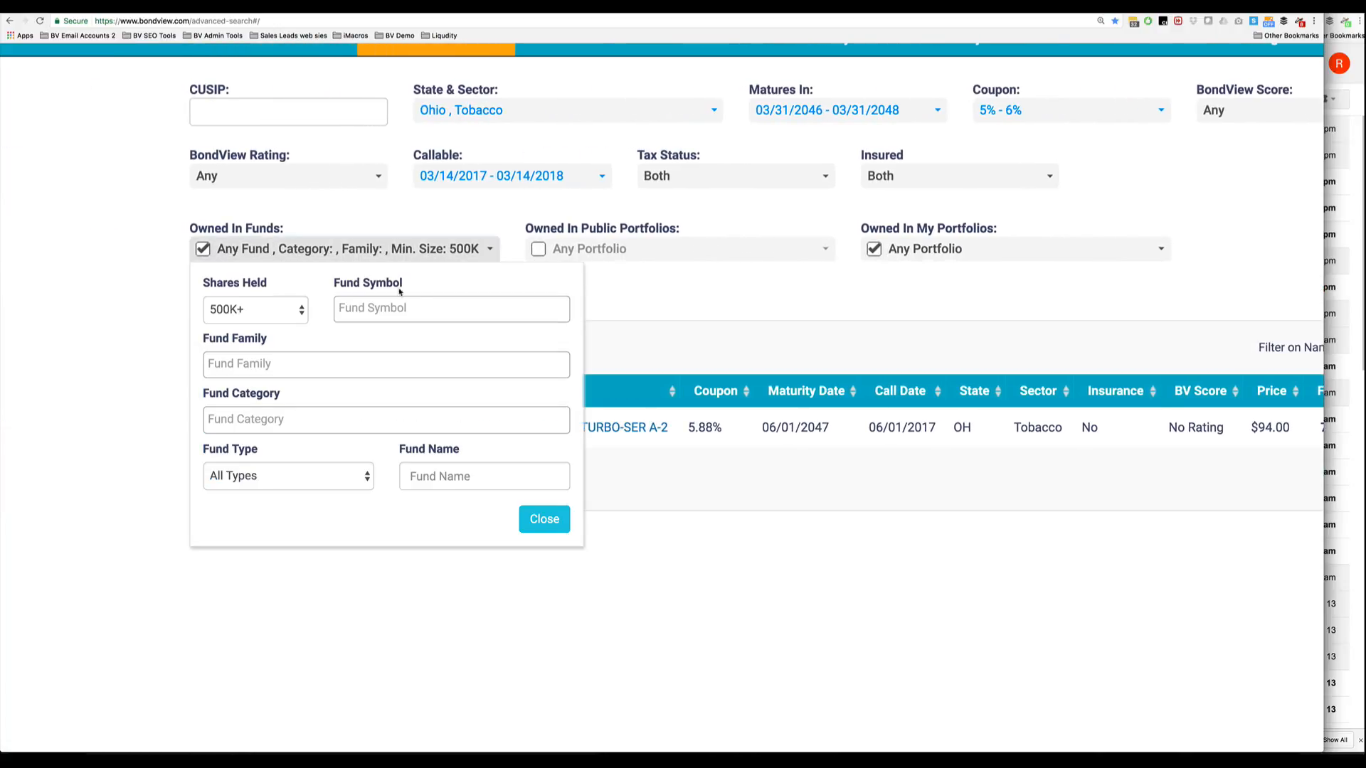
scroll(418, 292, "right", 2)
scroll(420, 290, "right", 8)
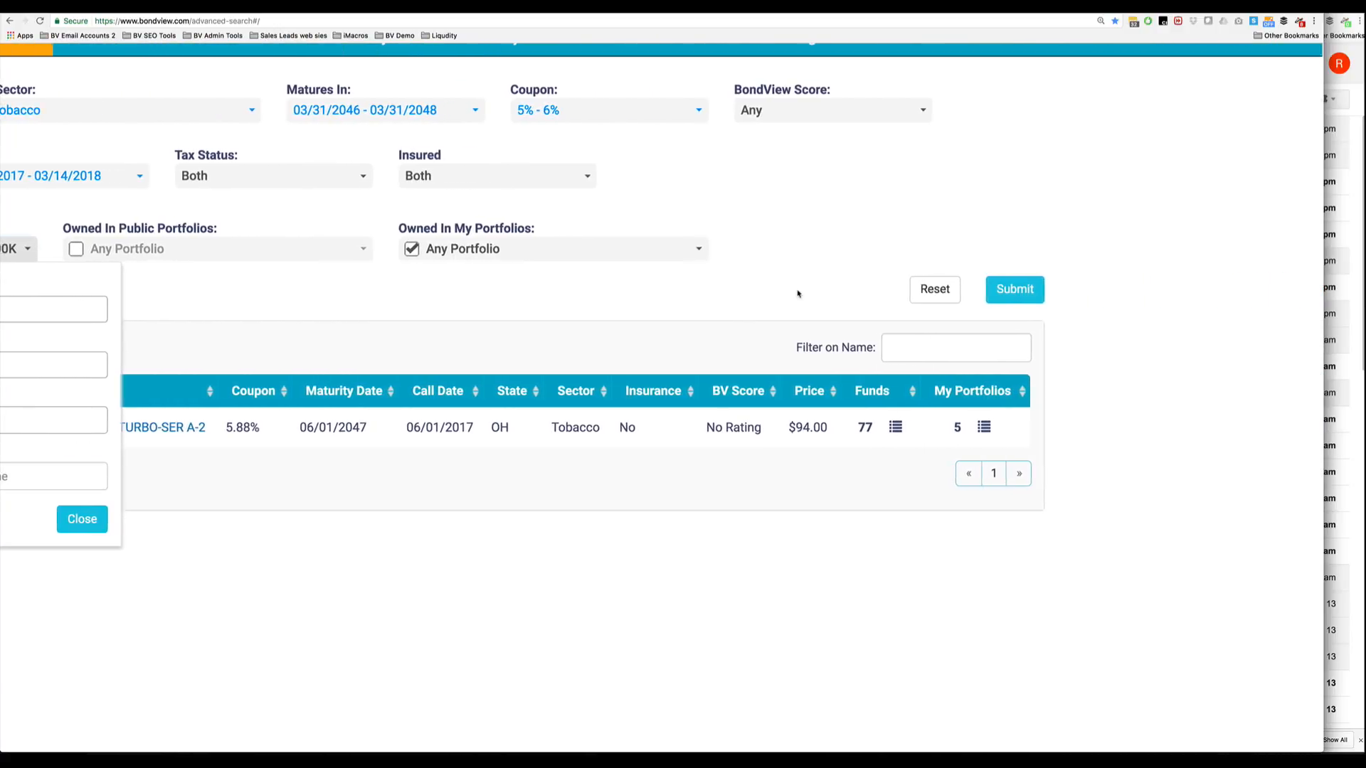
left_click(1001, 300)
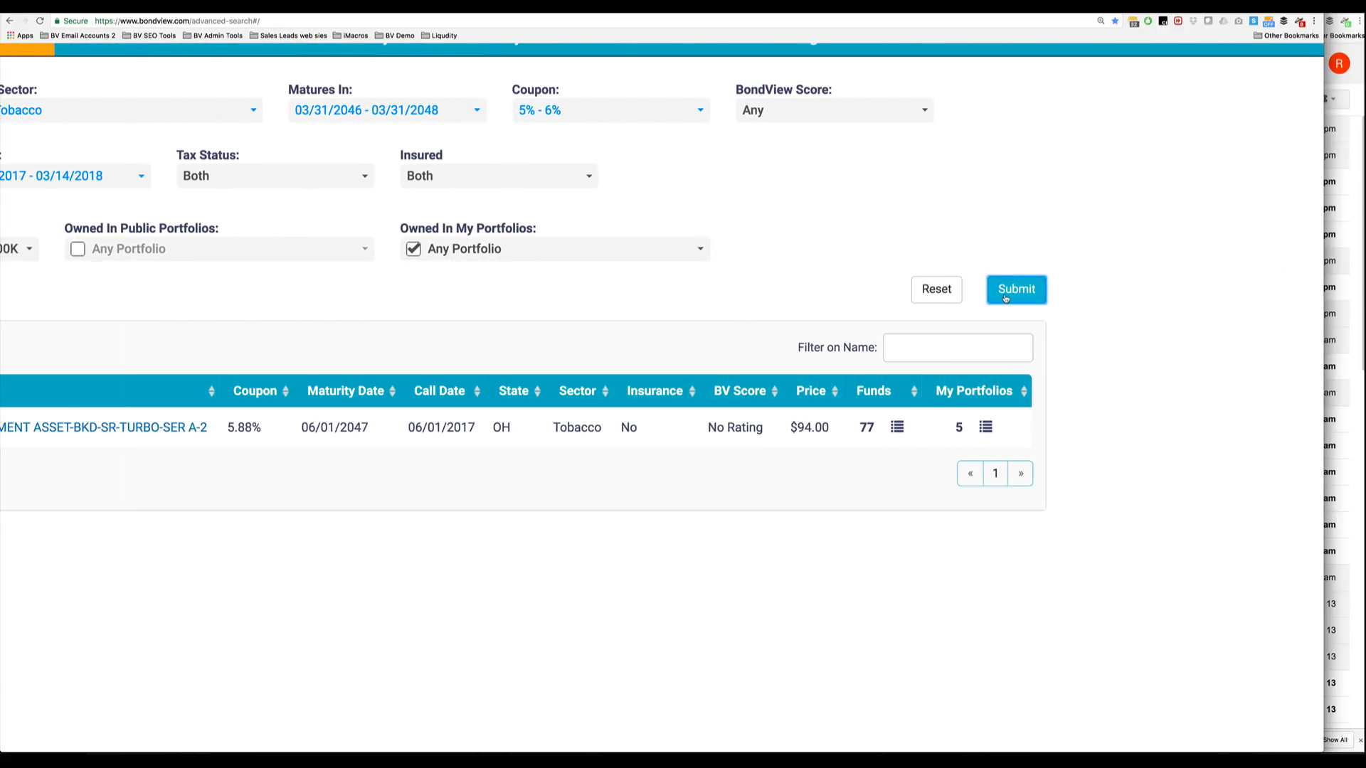
Review the matching Buckeye Ohio tobacco settlement bond and expand its list of funds holding it.
scroll(1005, 299, "left", 8)
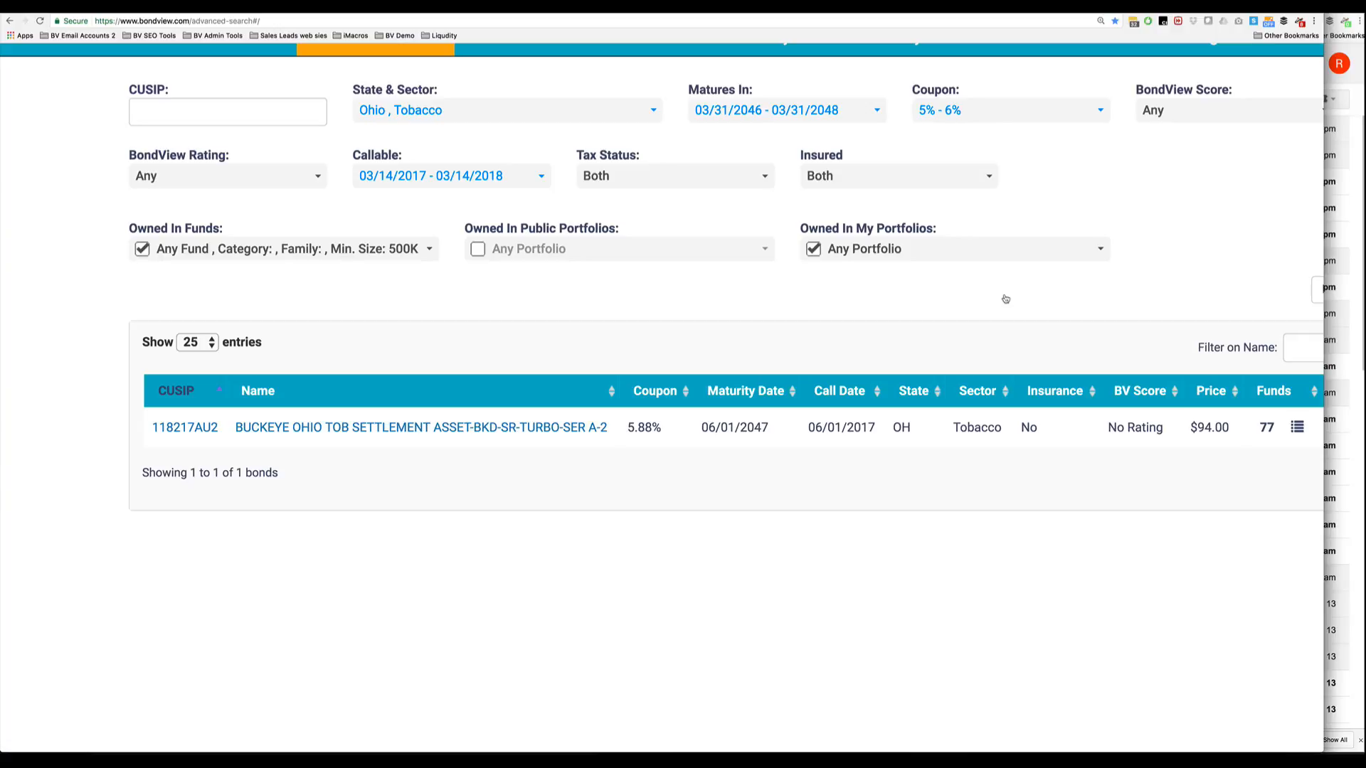
scroll(1005, 299, "down", 5)
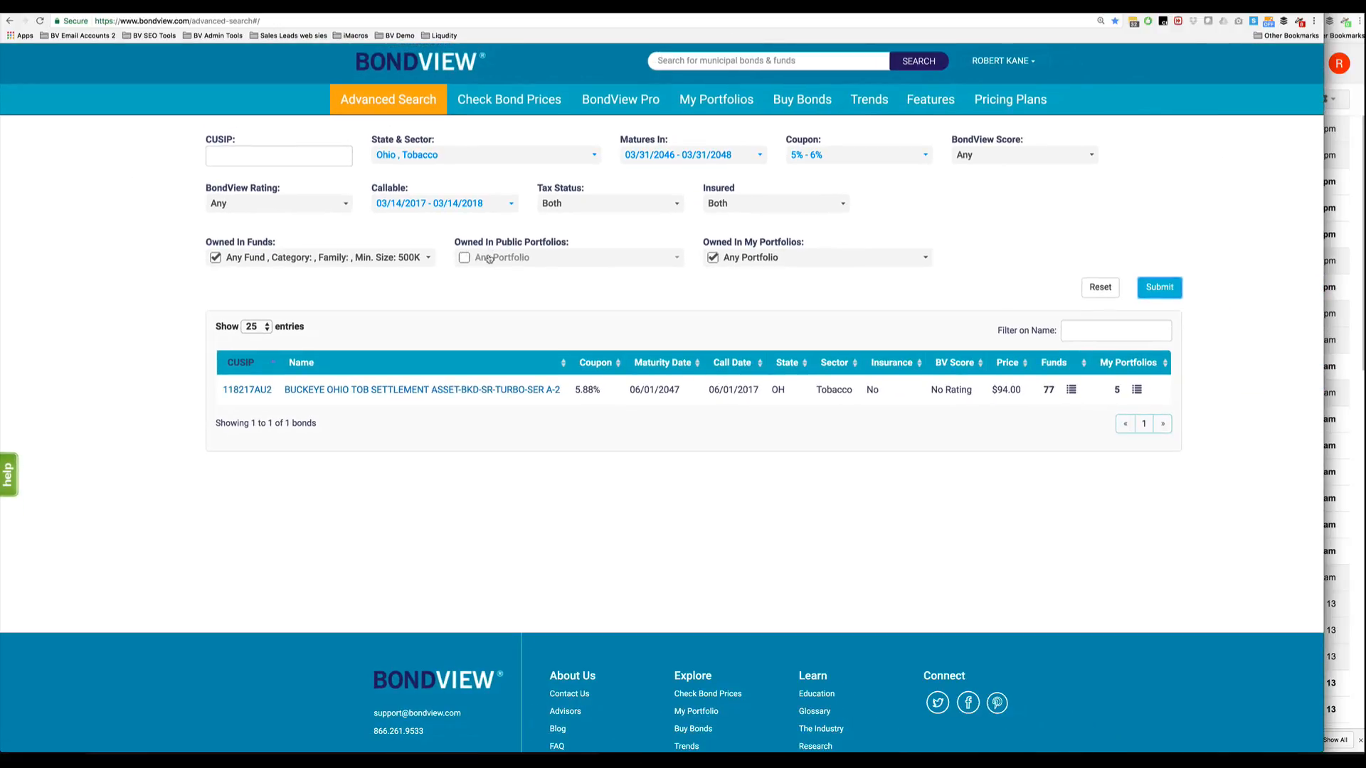
scroll(520, 326, "up", 5)
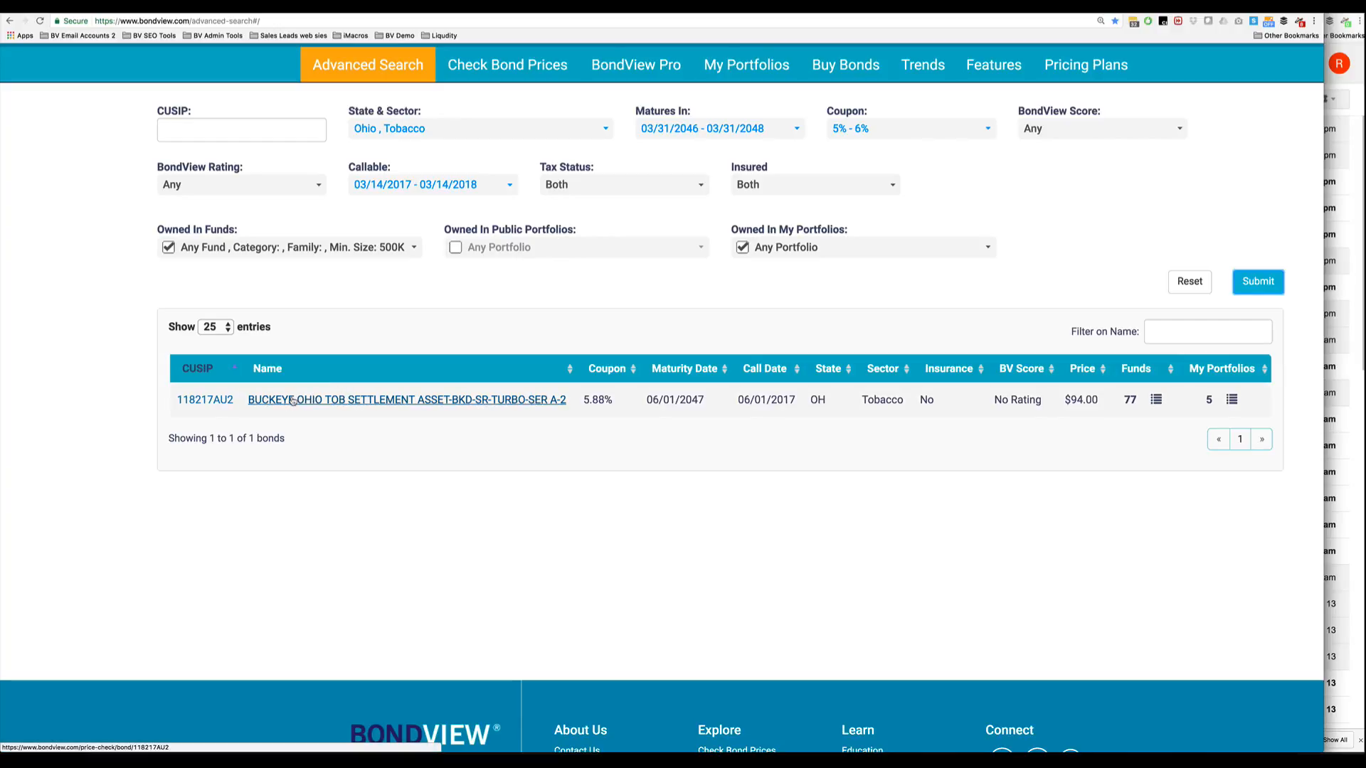
scroll(345, 405, "right", 3)
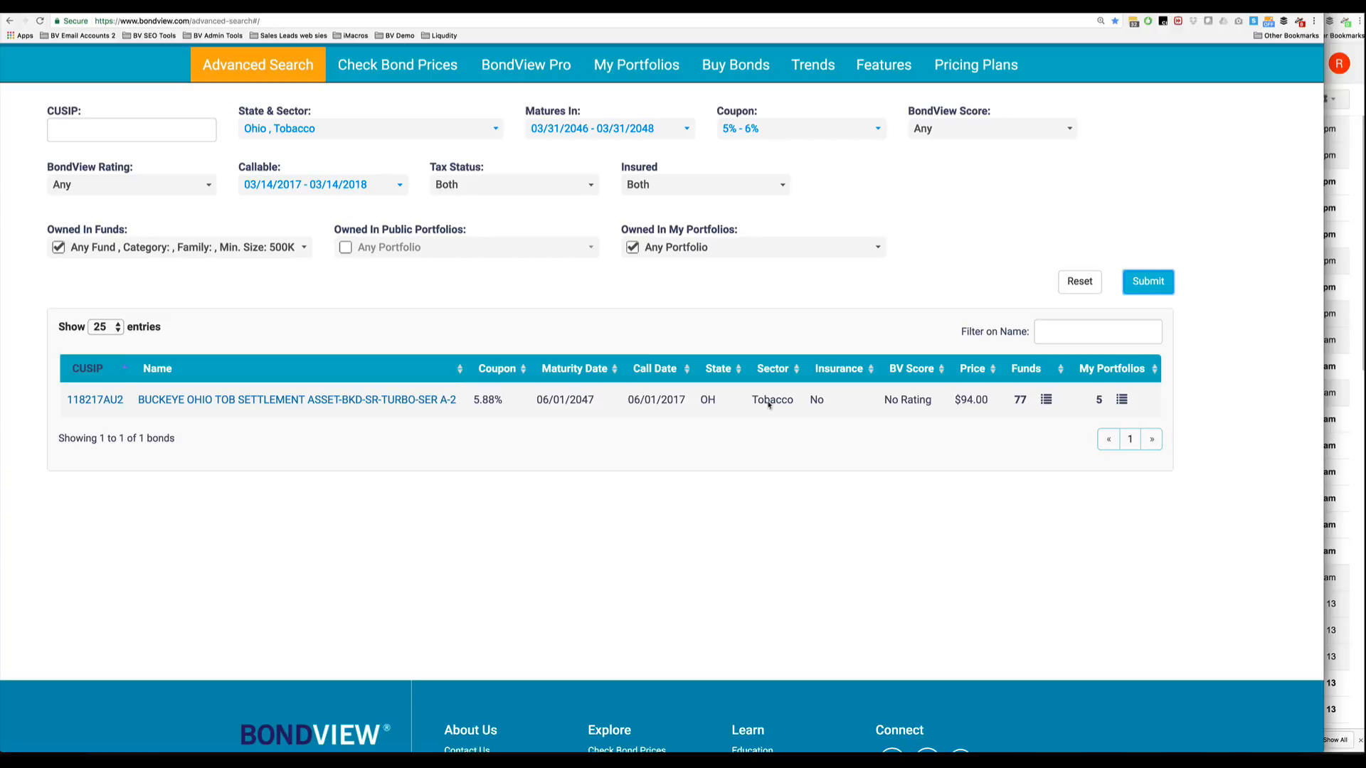
left_click(1046, 400)
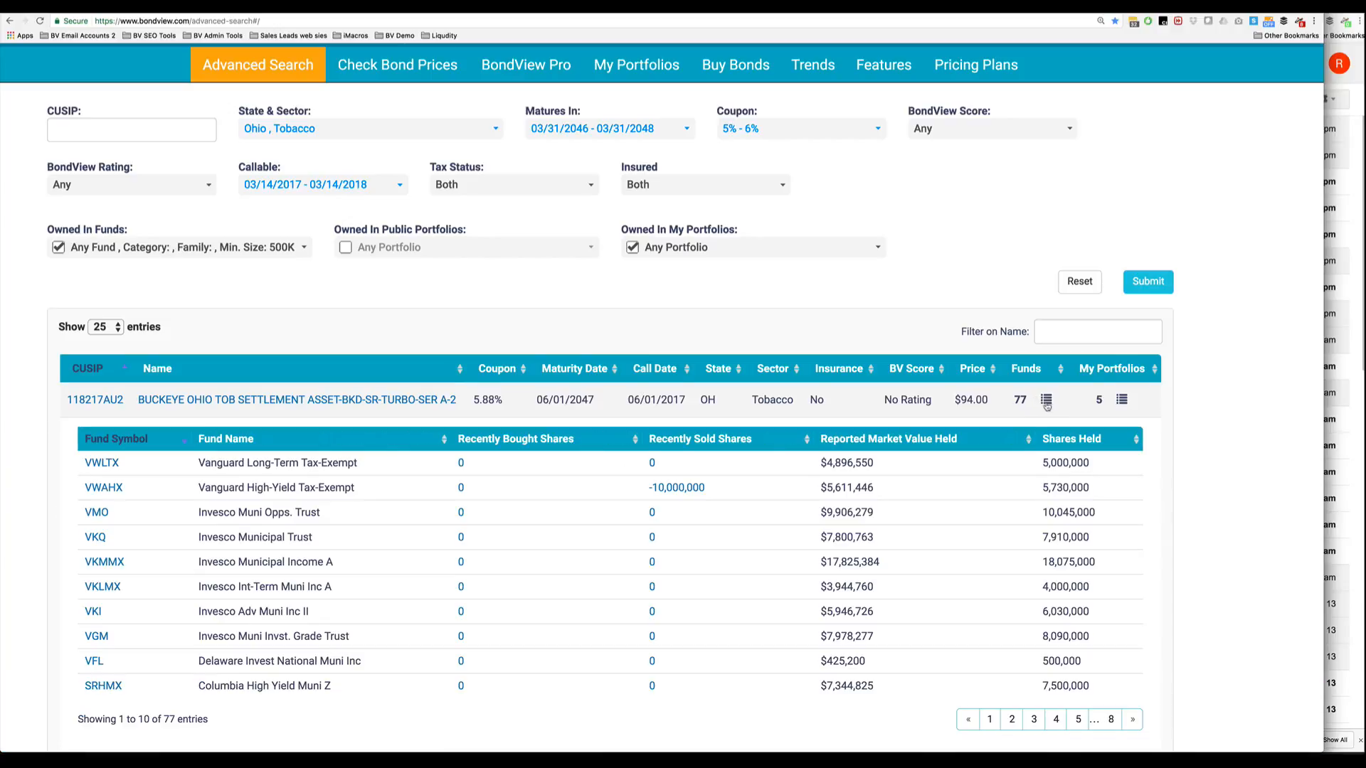
scroll(884, 436, "down", 1)
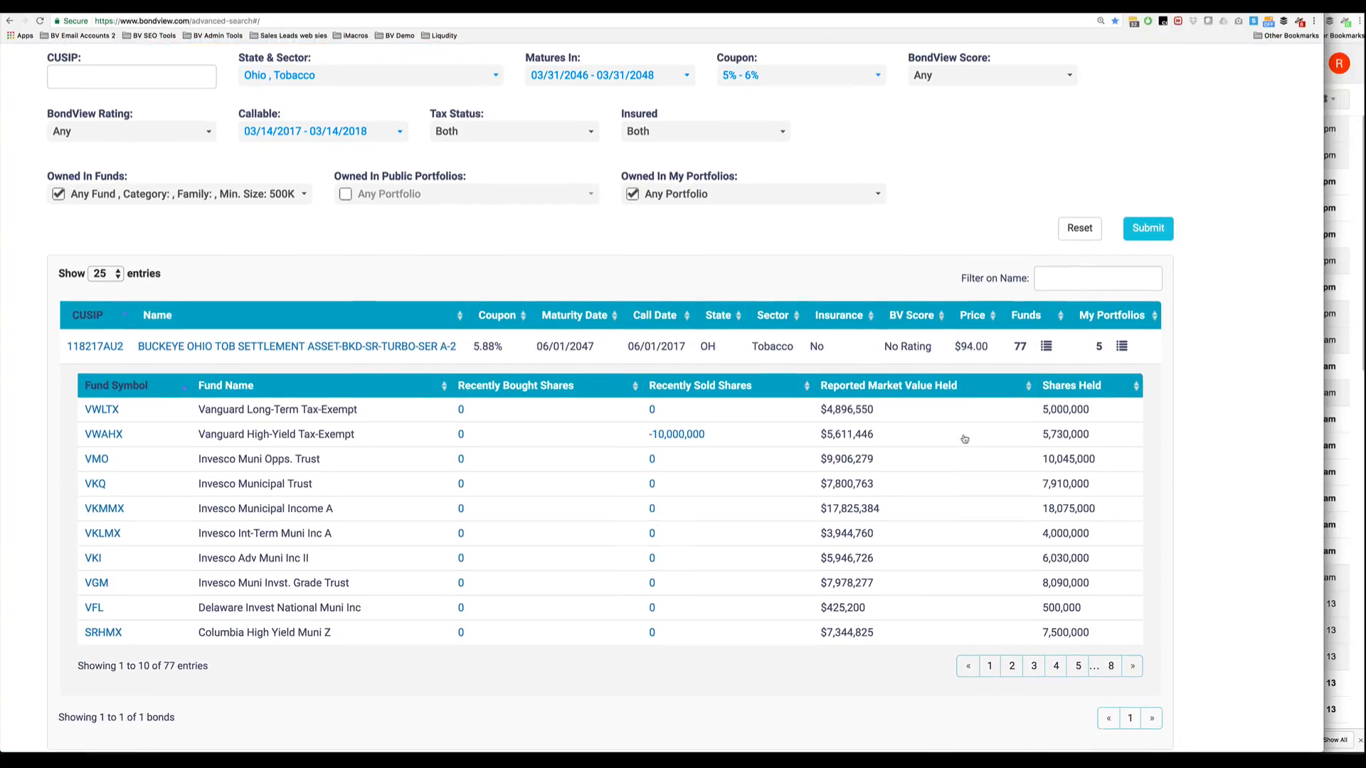
Sort the bond's fund list by recently bought shares with the largest first, and then by recently sold shares.
scroll(1015, 346, "down", 1)
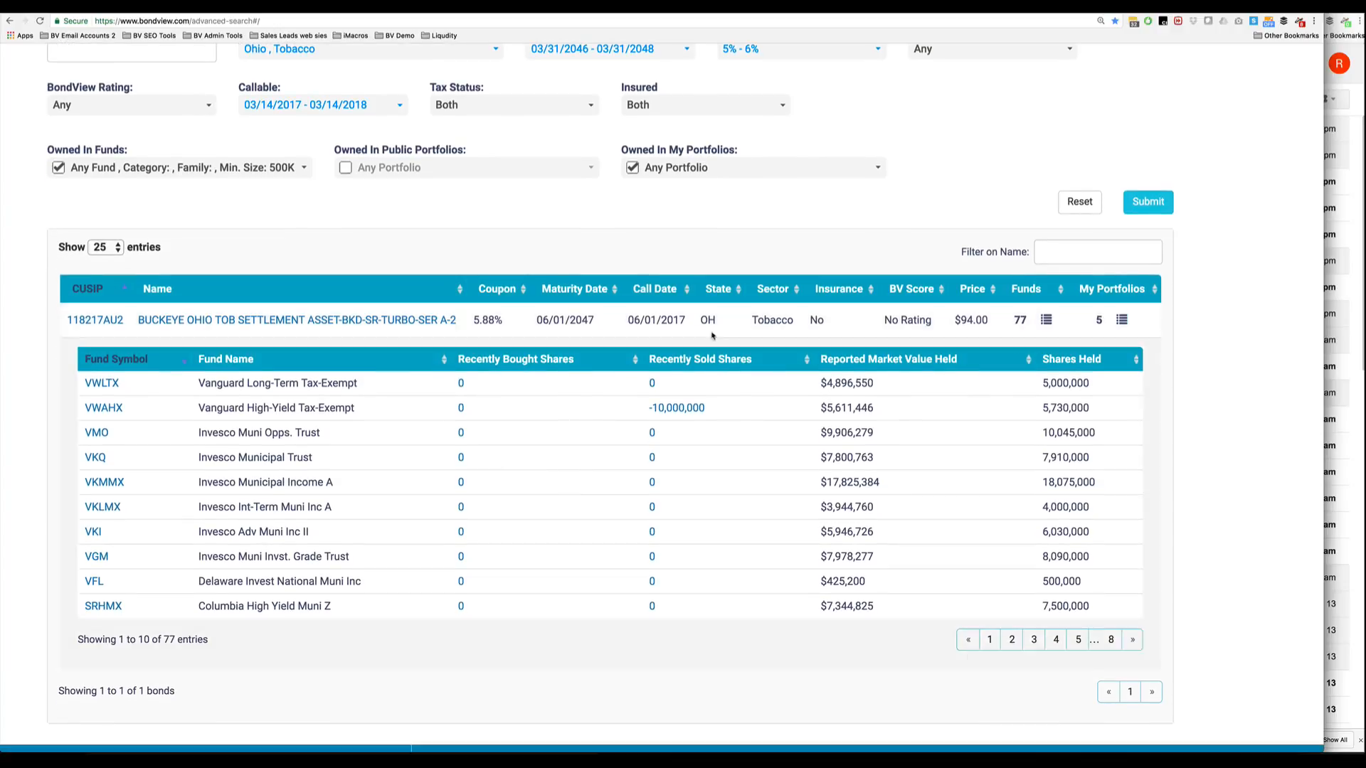
left_click(502, 360)
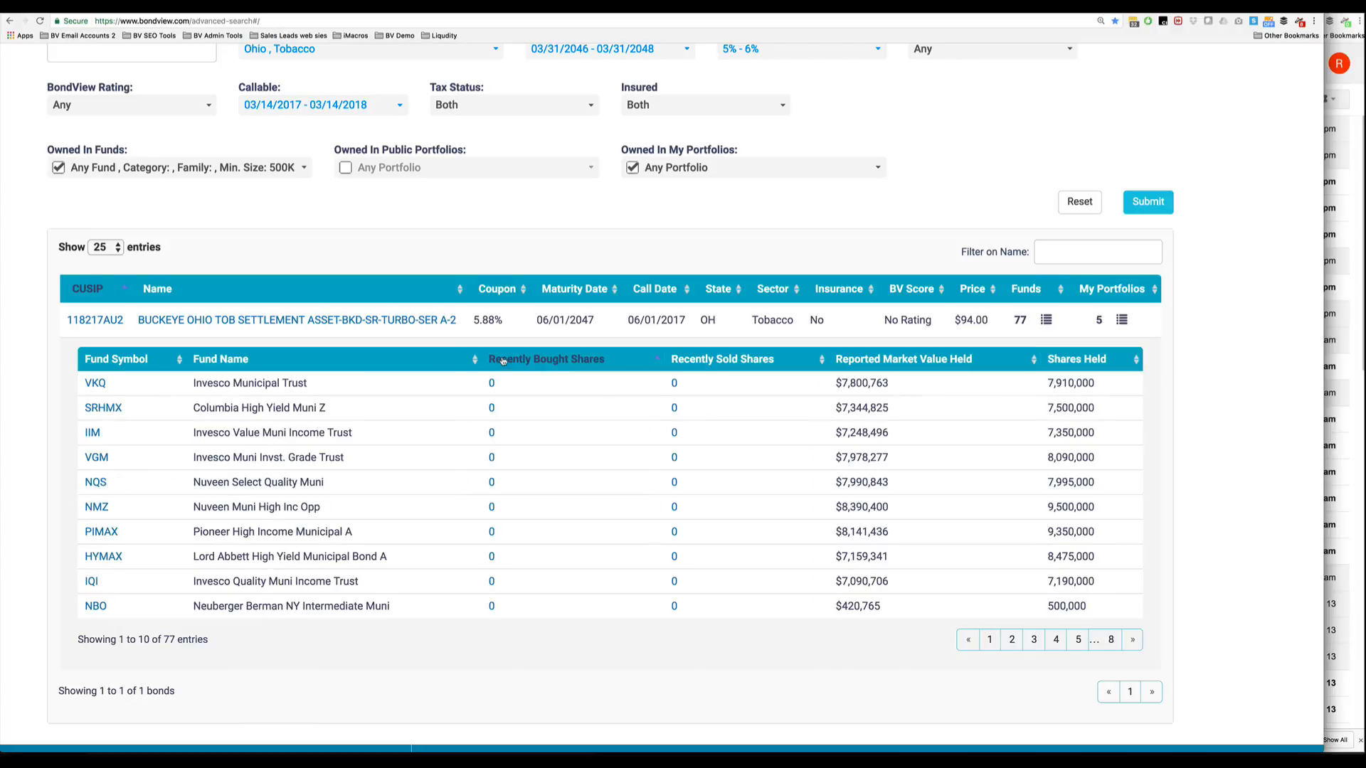
left_click(503, 360)
scroll(502, 355, "down", 2)
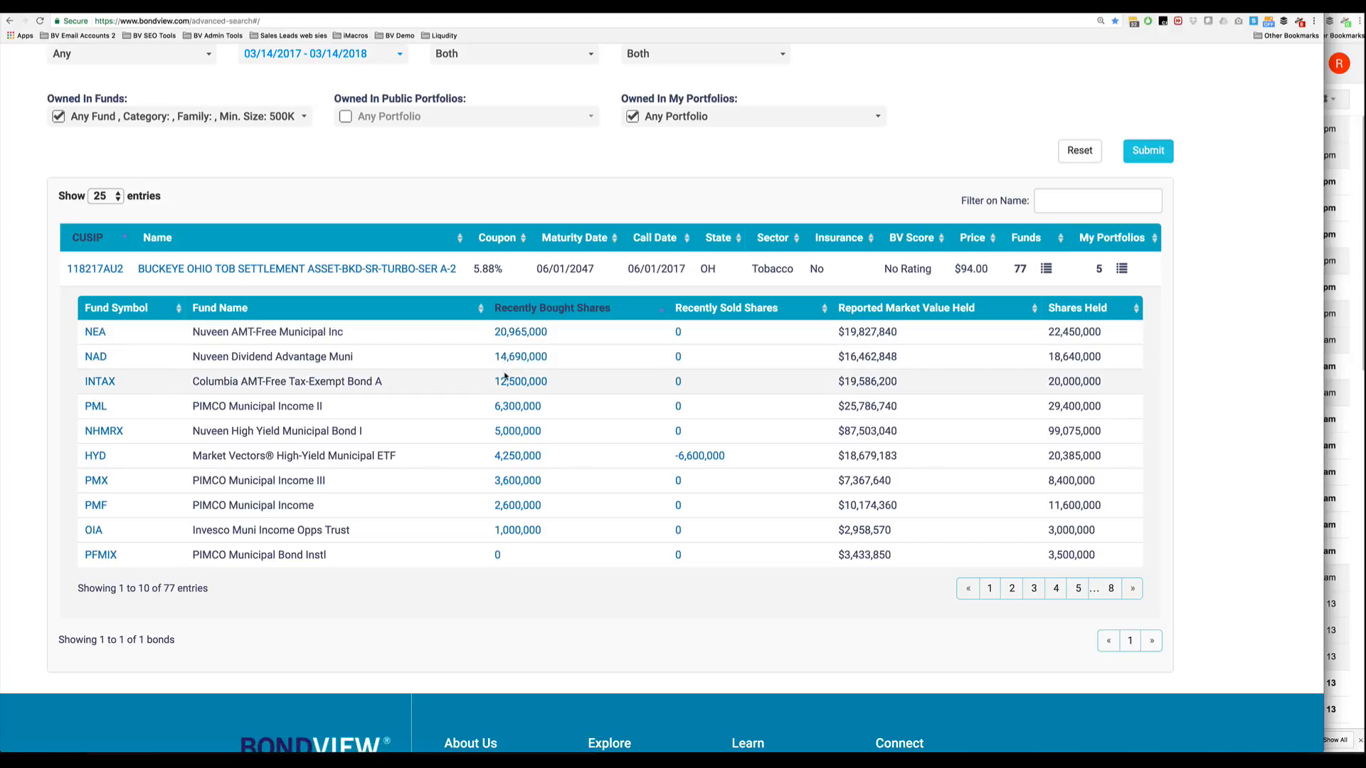
scroll(505, 377, "down", 1)
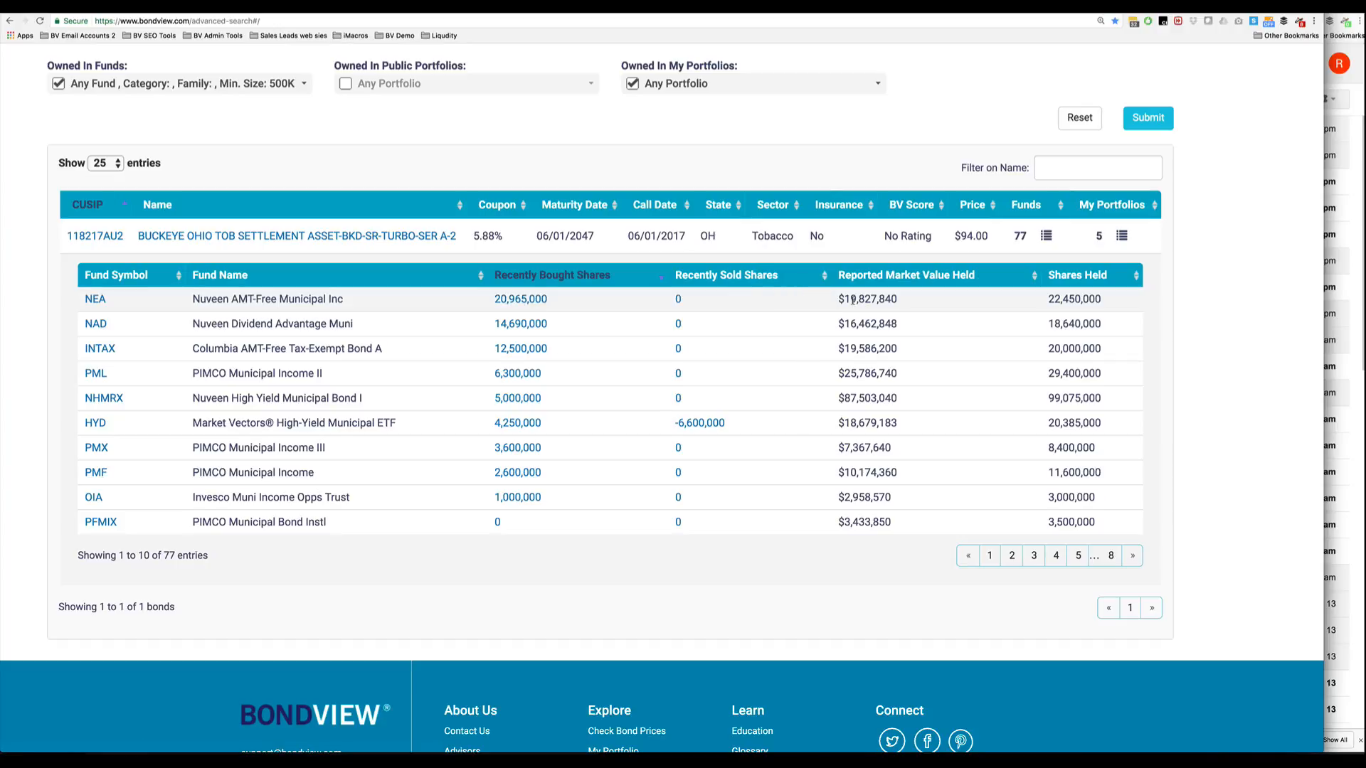
left_click_drag(837, 300, 915, 297)
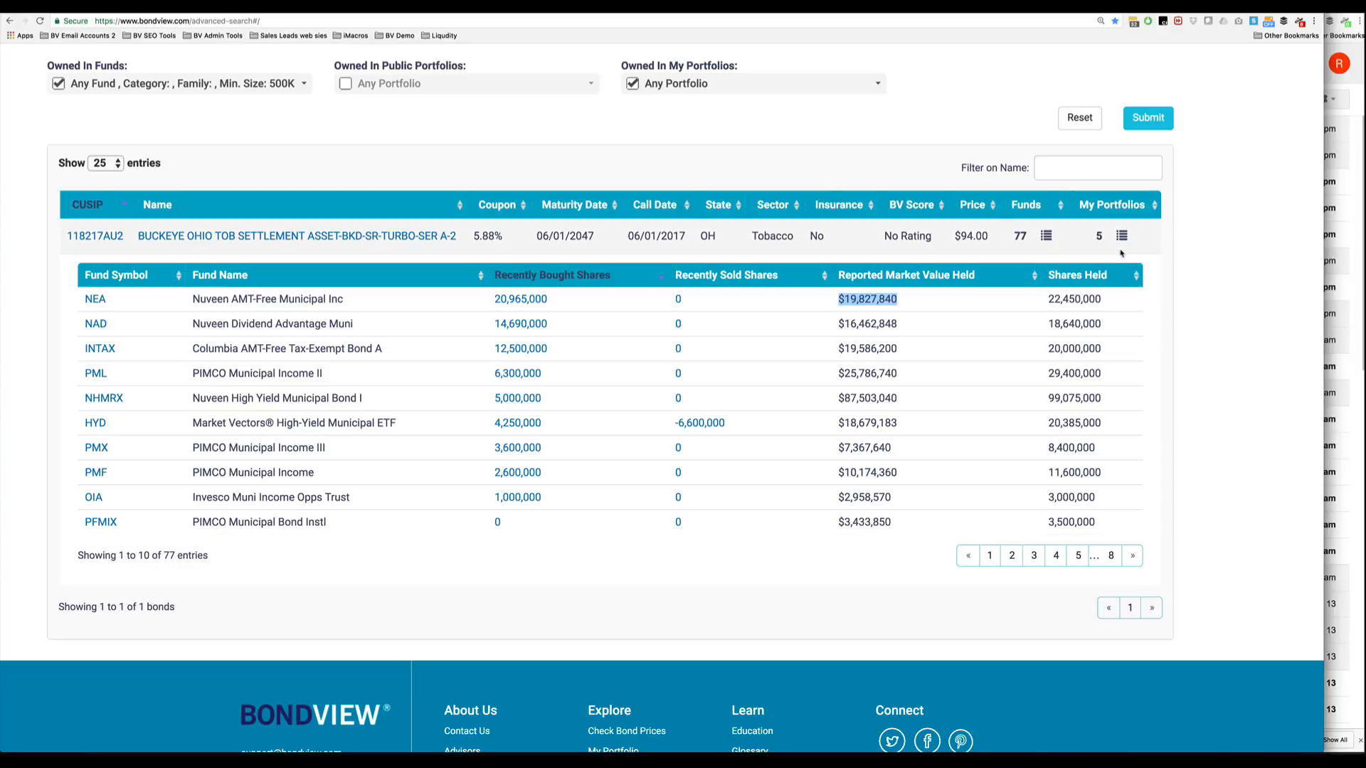
left_click(760, 276)
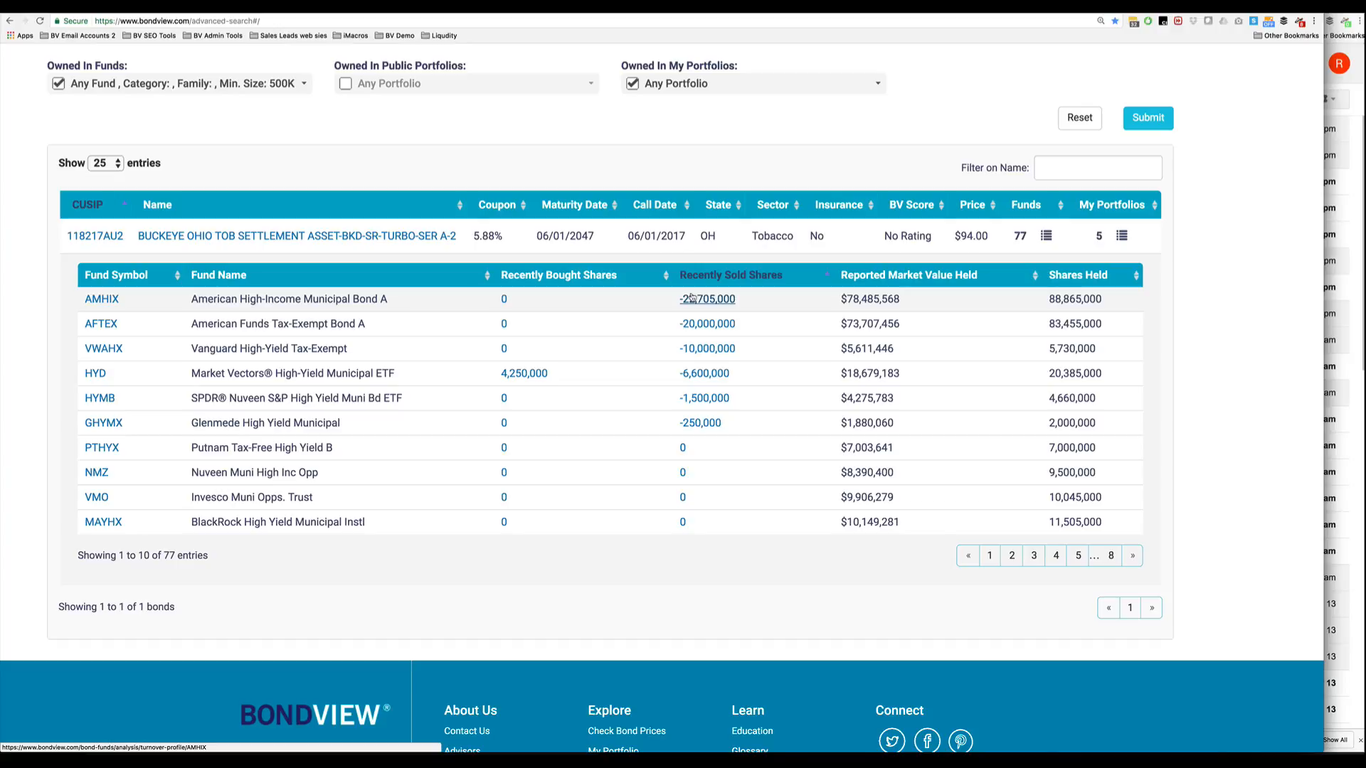
Expand the list of own portfolios holding the Buckeye Ohio bond and review their market values and quantities.
left_click(1121, 238)
scroll(1122, 237, "up", 3)
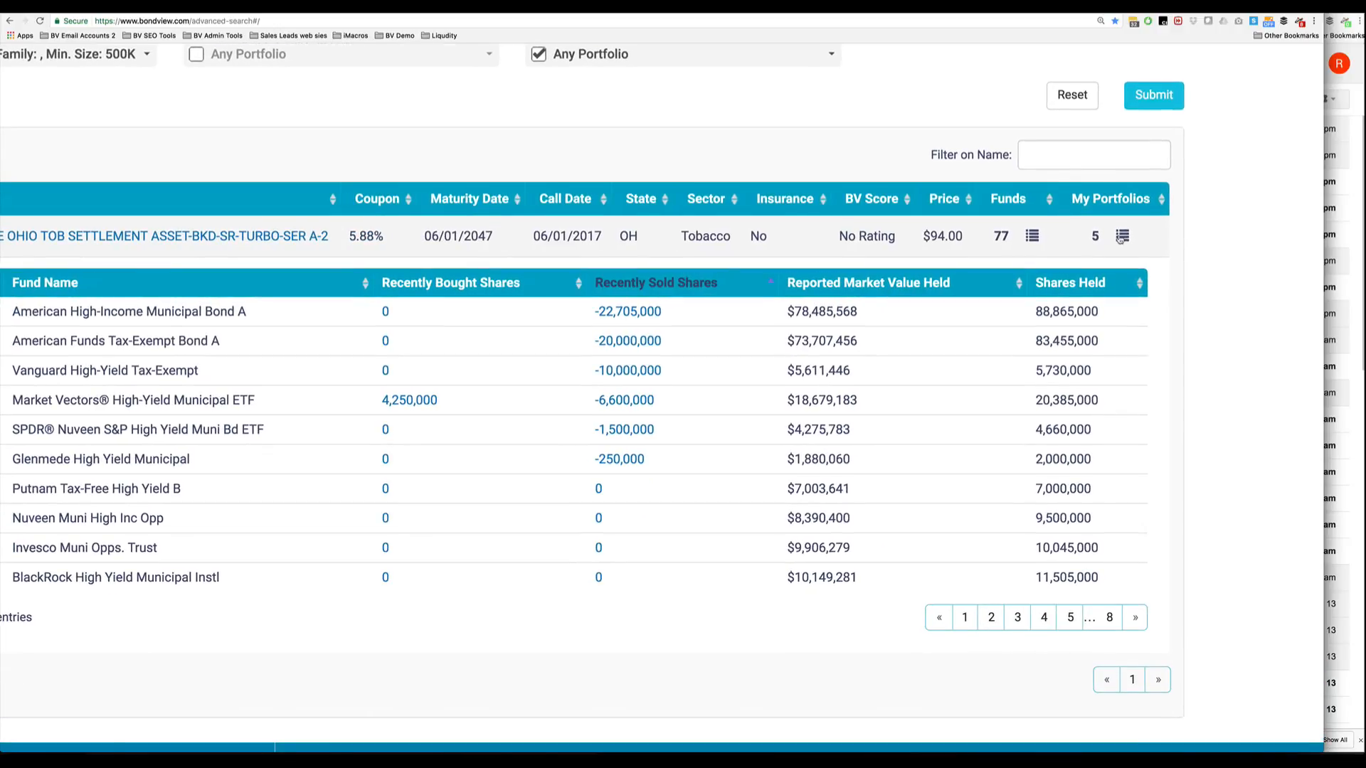
scroll(899, 321, "left", 4)
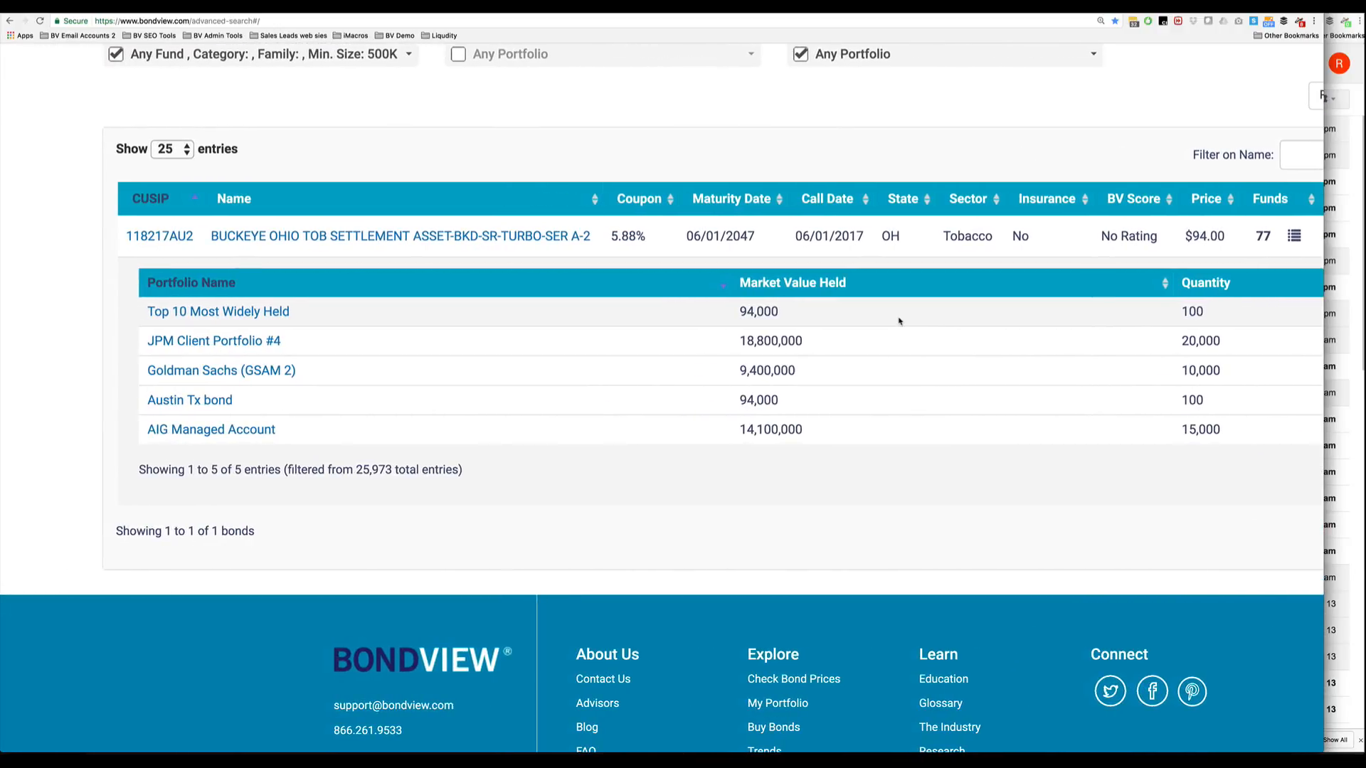
scroll(899, 321, "down", 3)
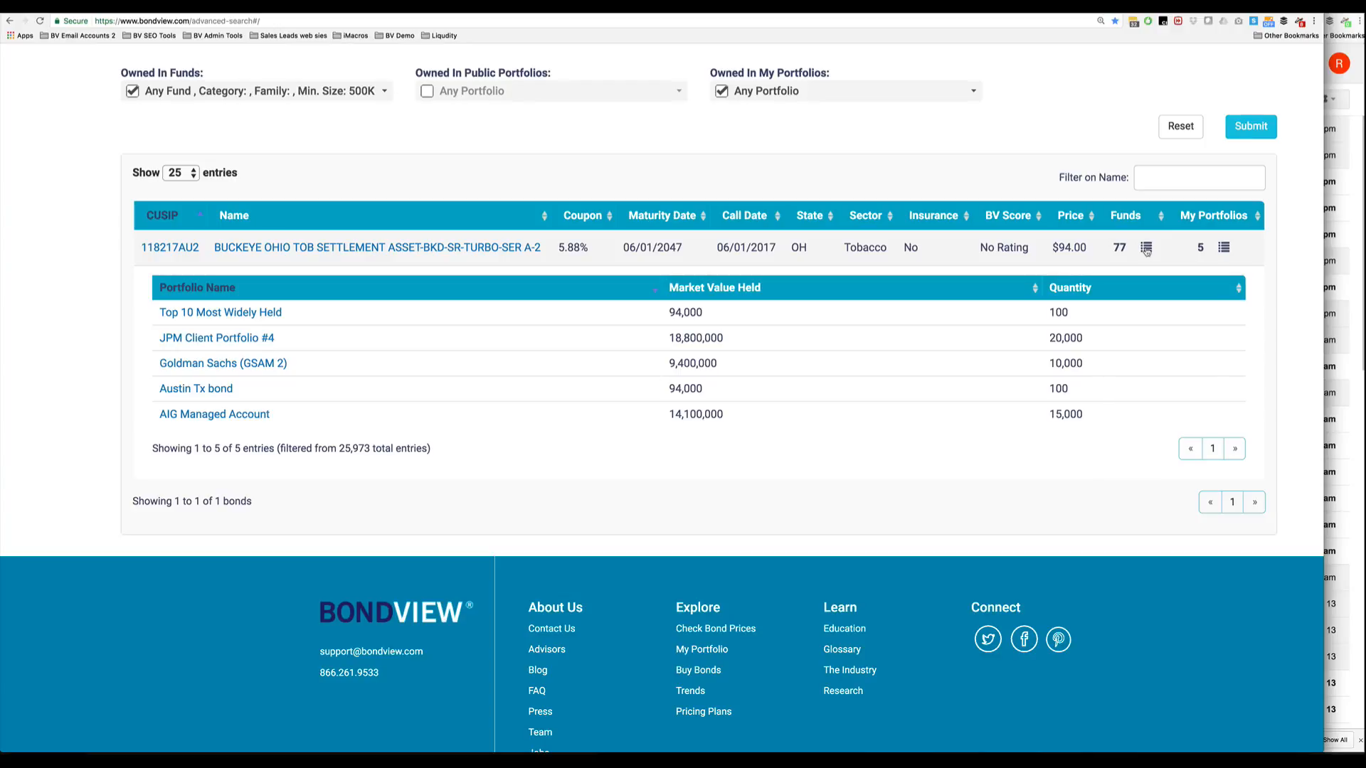
Reopen the bond's fund list and open the Vanguard High-Yield Tax-Exempt (VWAHX) summary with its stress test.
left_click(1146, 248)
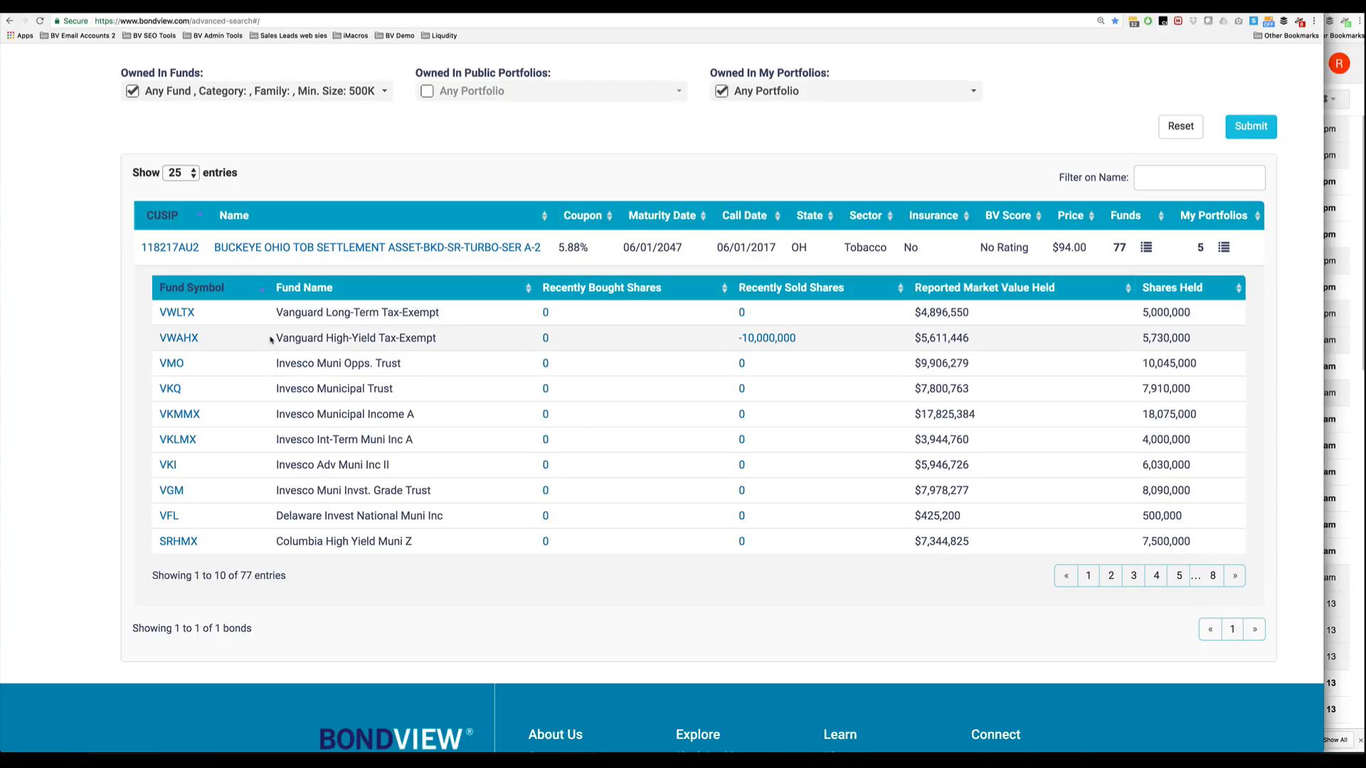
left_click(176, 342)
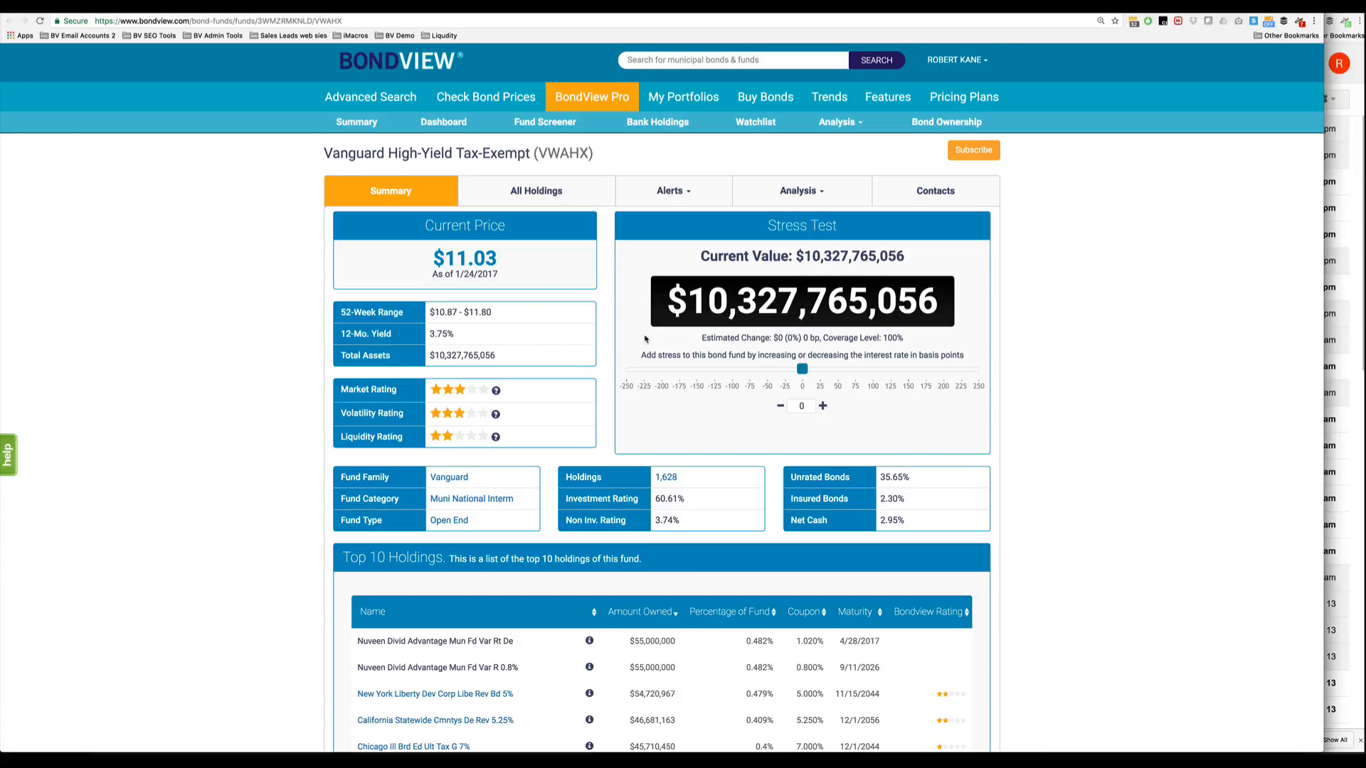
left_click_drag(802, 368, 821, 369)
Show all holdings of the VWAHX fund and look through its available alert and analysis options.
left_click(536, 190)
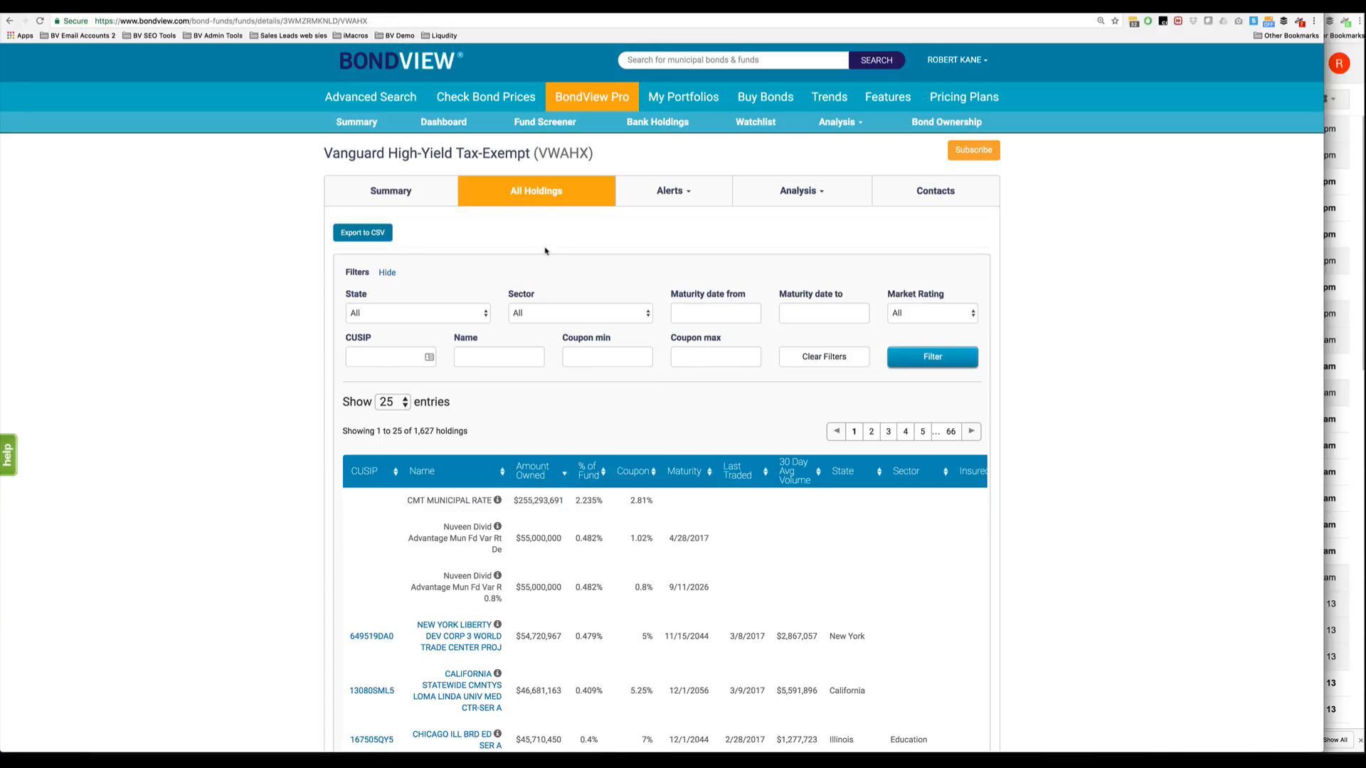
left_click(637, 203)
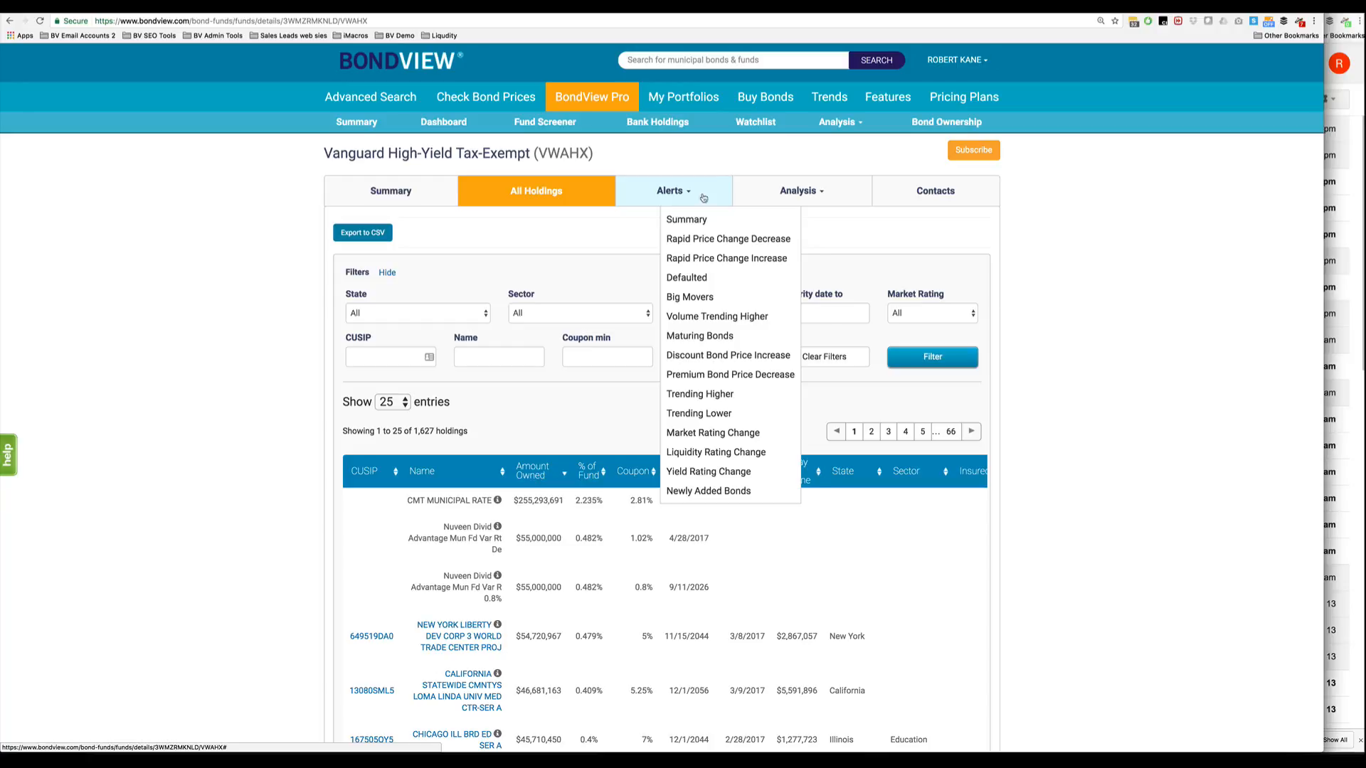
left_click(811, 203)
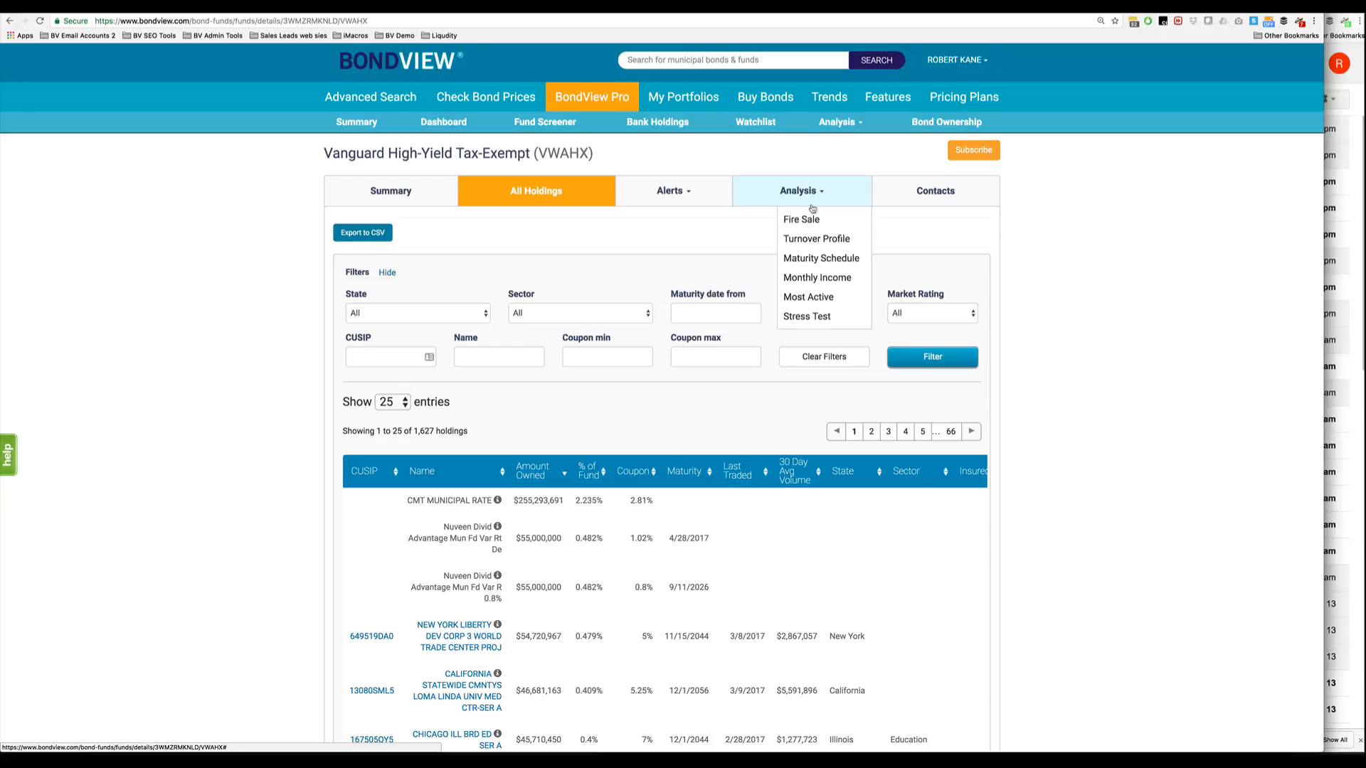
left_click(810, 260)
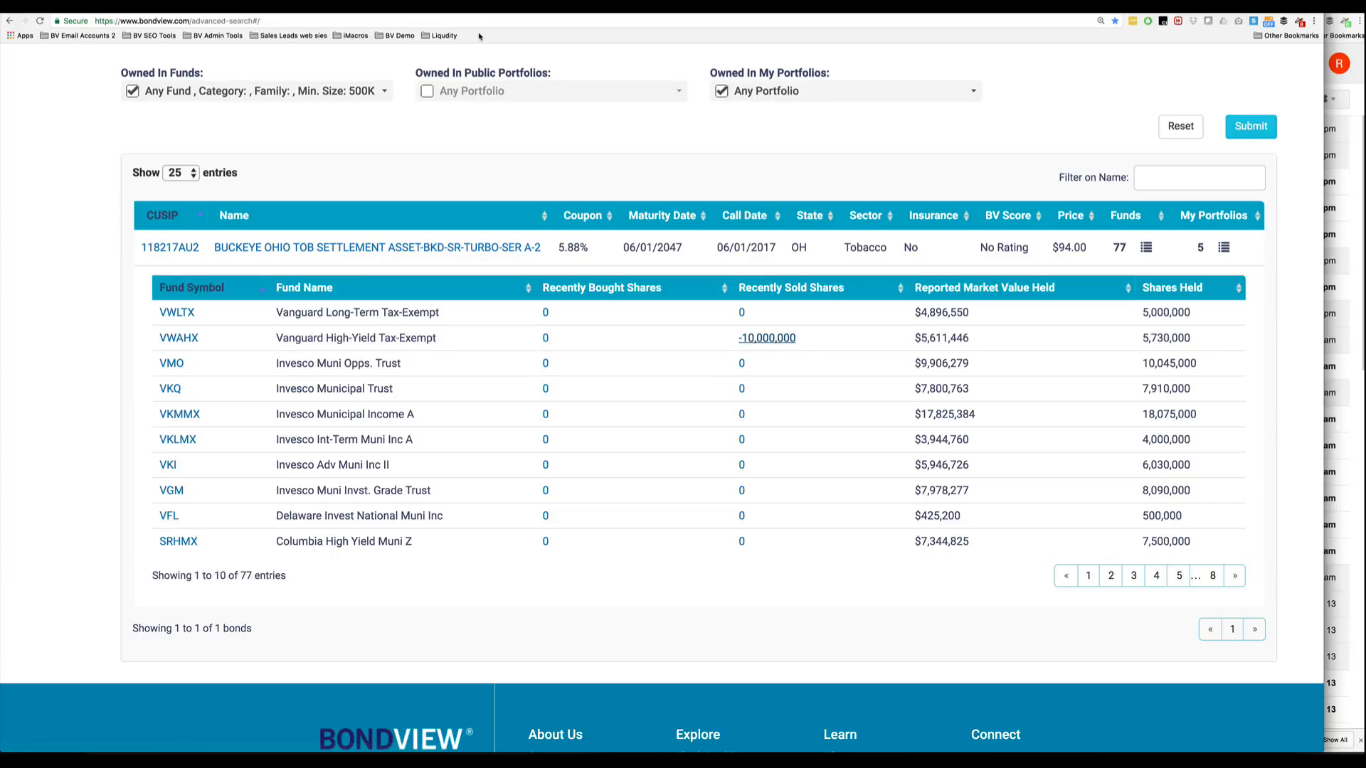
Open the Fund Turnover Profile from VWAHX's recently sold shares and review its statistics and holdings-change chart.
left_click(767, 339)
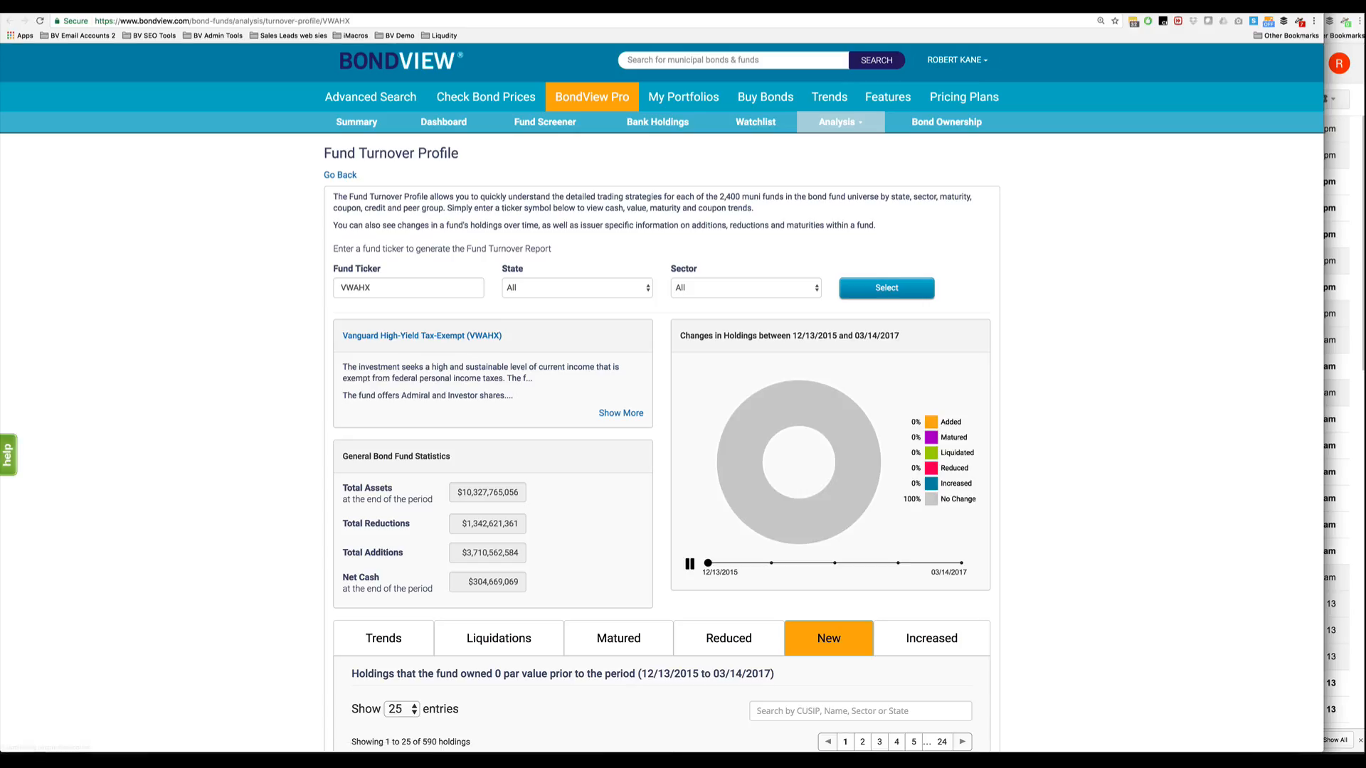
scroll(421, 327, "up", 5)
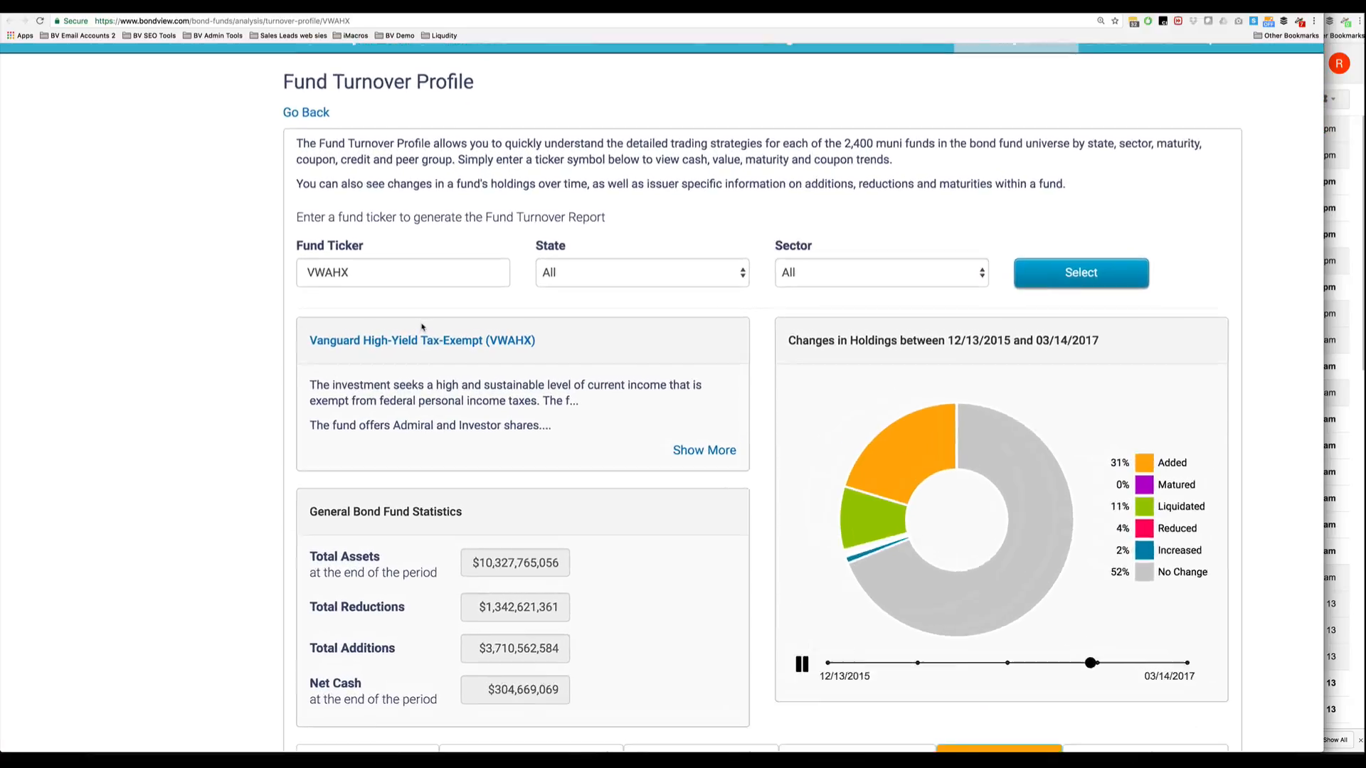
scroll(422, 327, "right", 3)
scroll(421, 327, "up", 2)
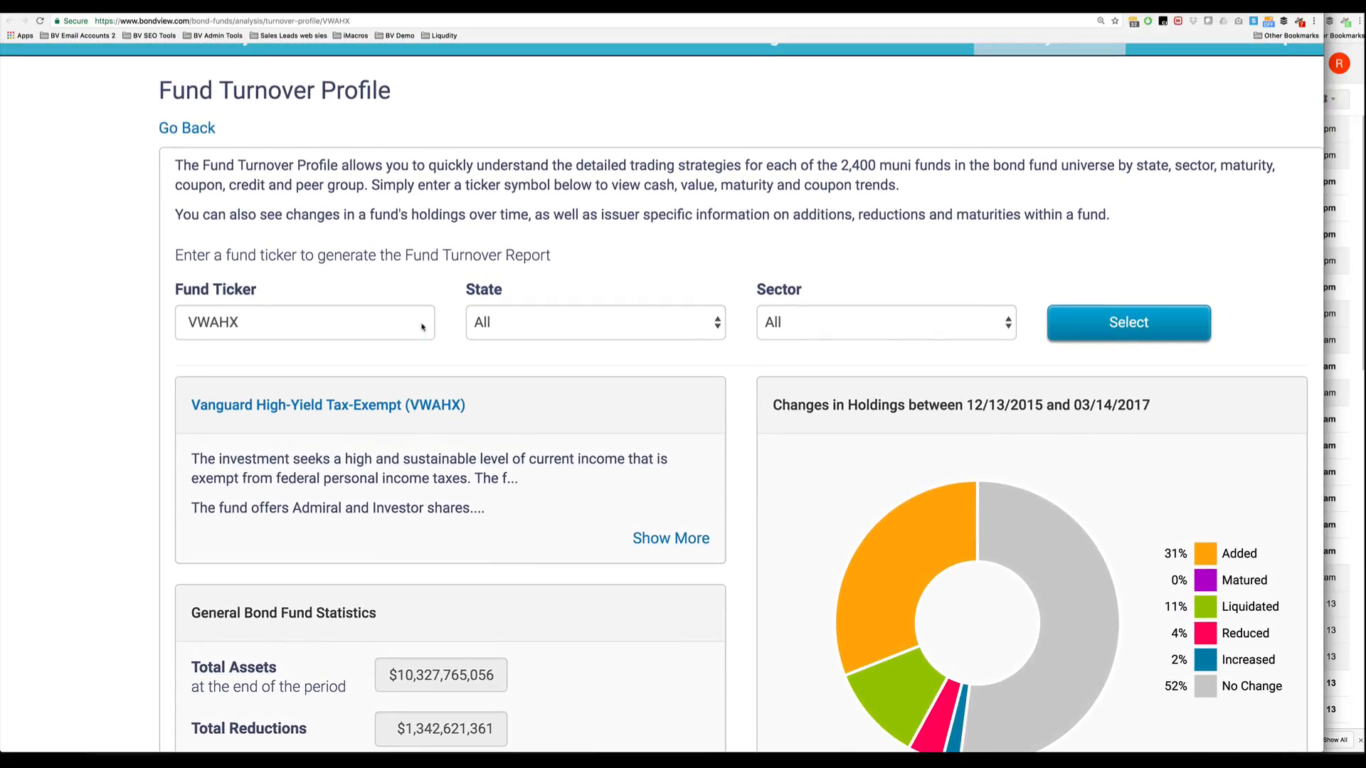
scroll(422, 327, "down", 8)
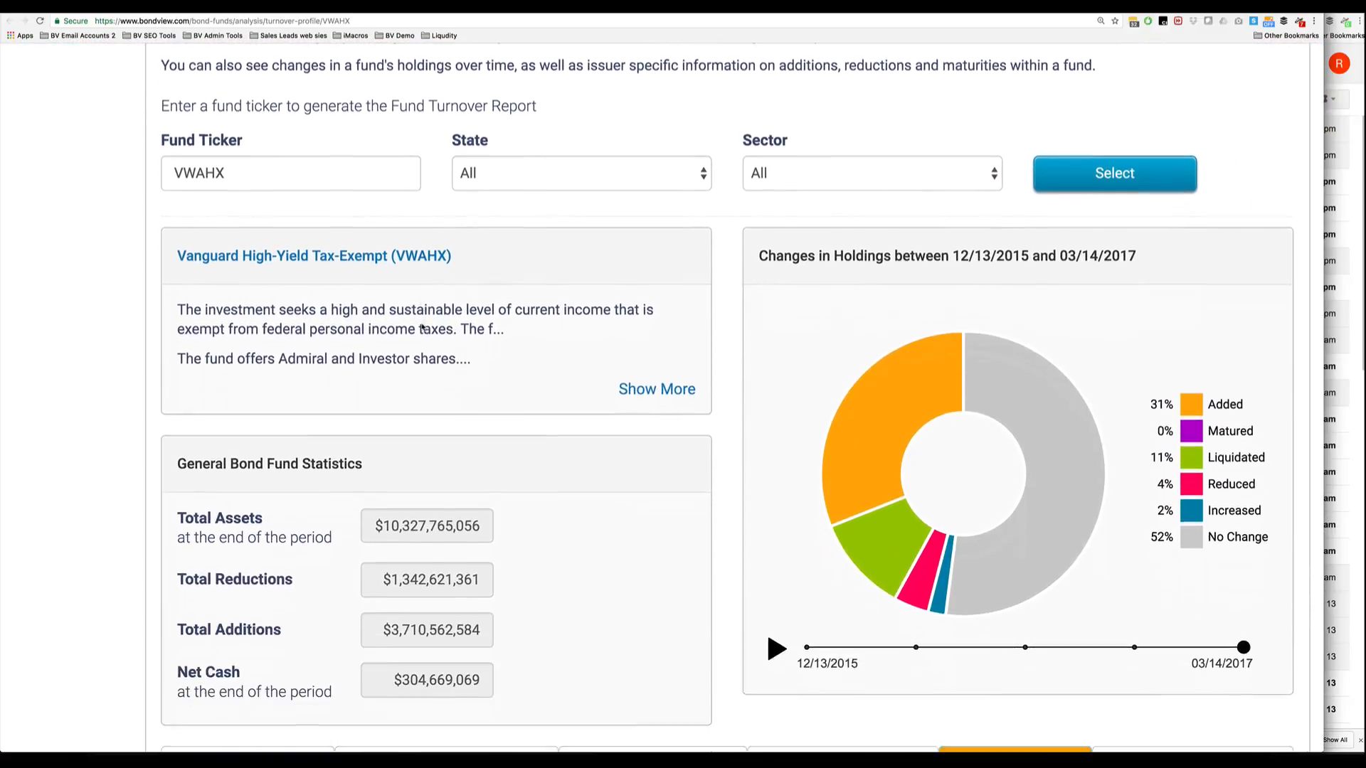
scroll(422, 327, "down", 3)
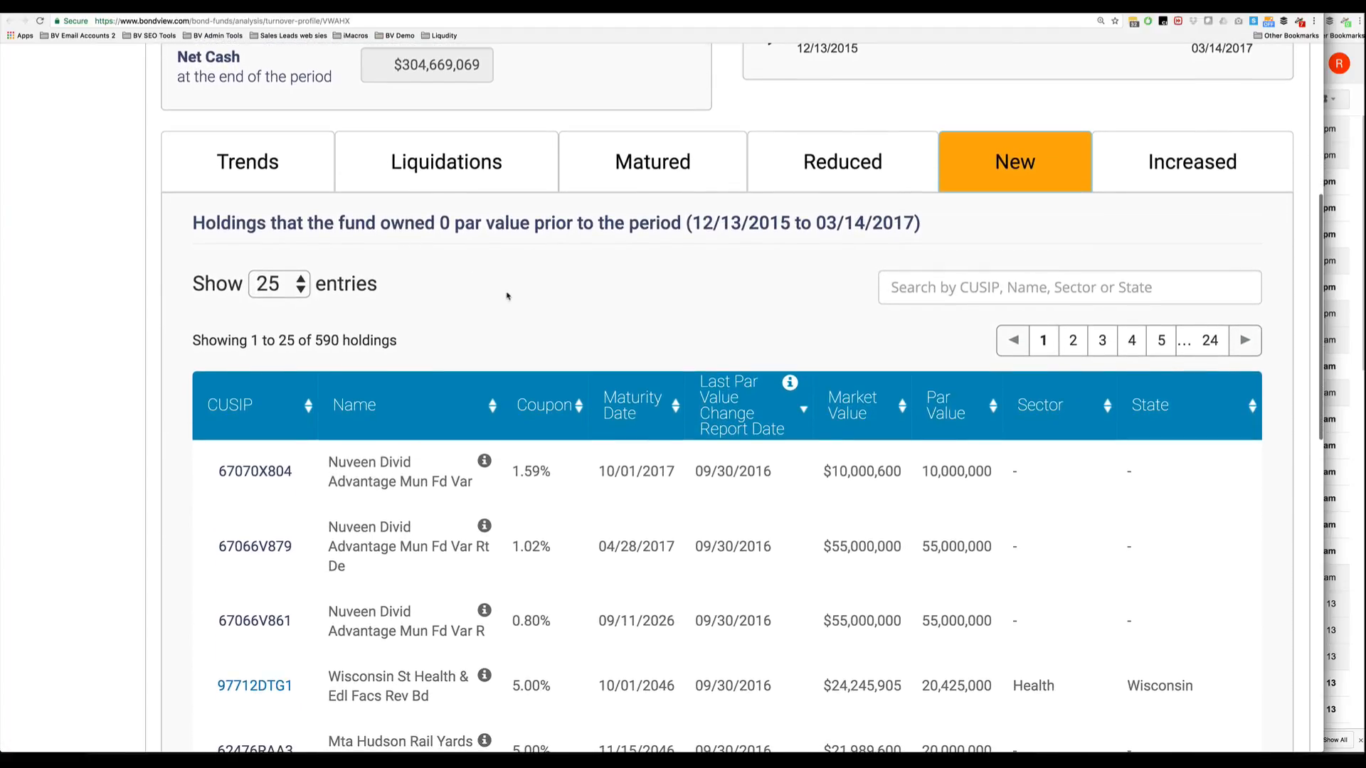
Review the fund's liquidated, matured, reduced, new and increased holdings in turn.
left_click(431, 167)
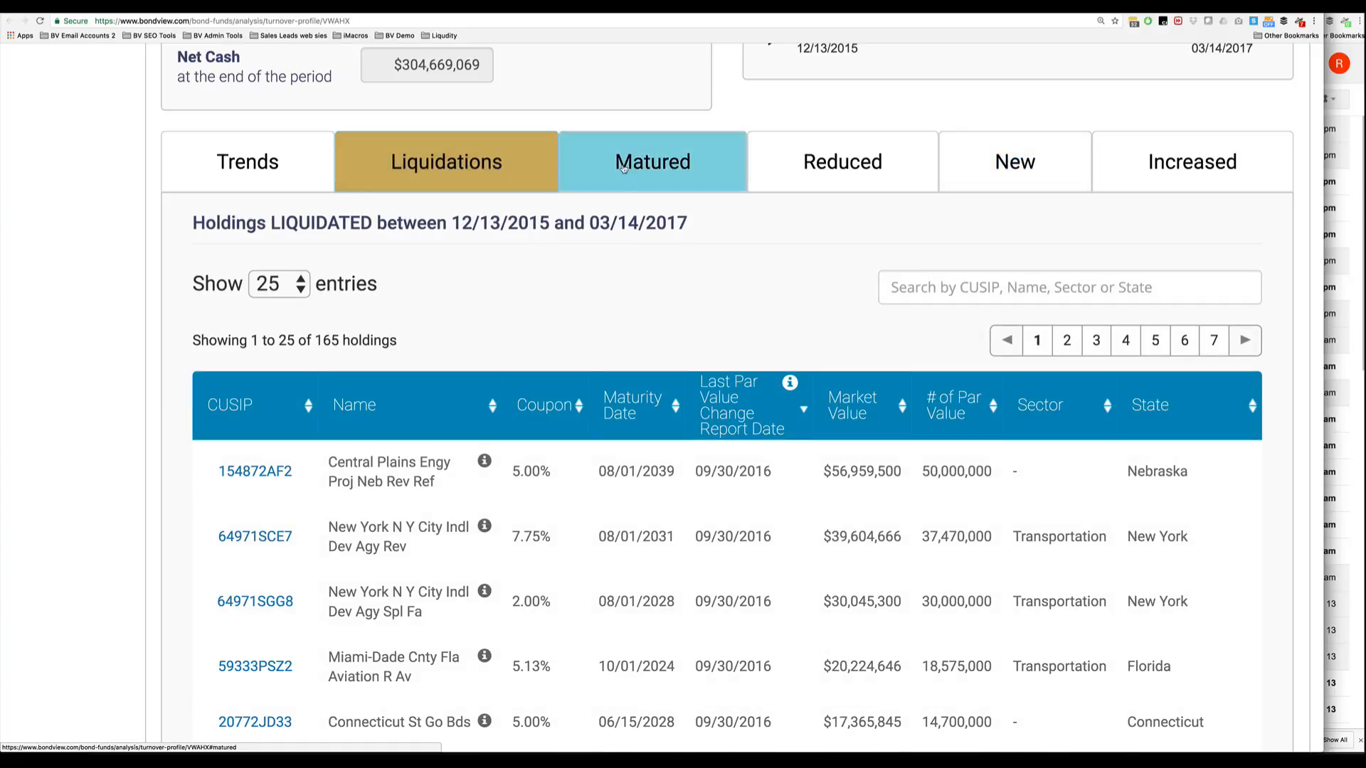
left_click(702, 168)
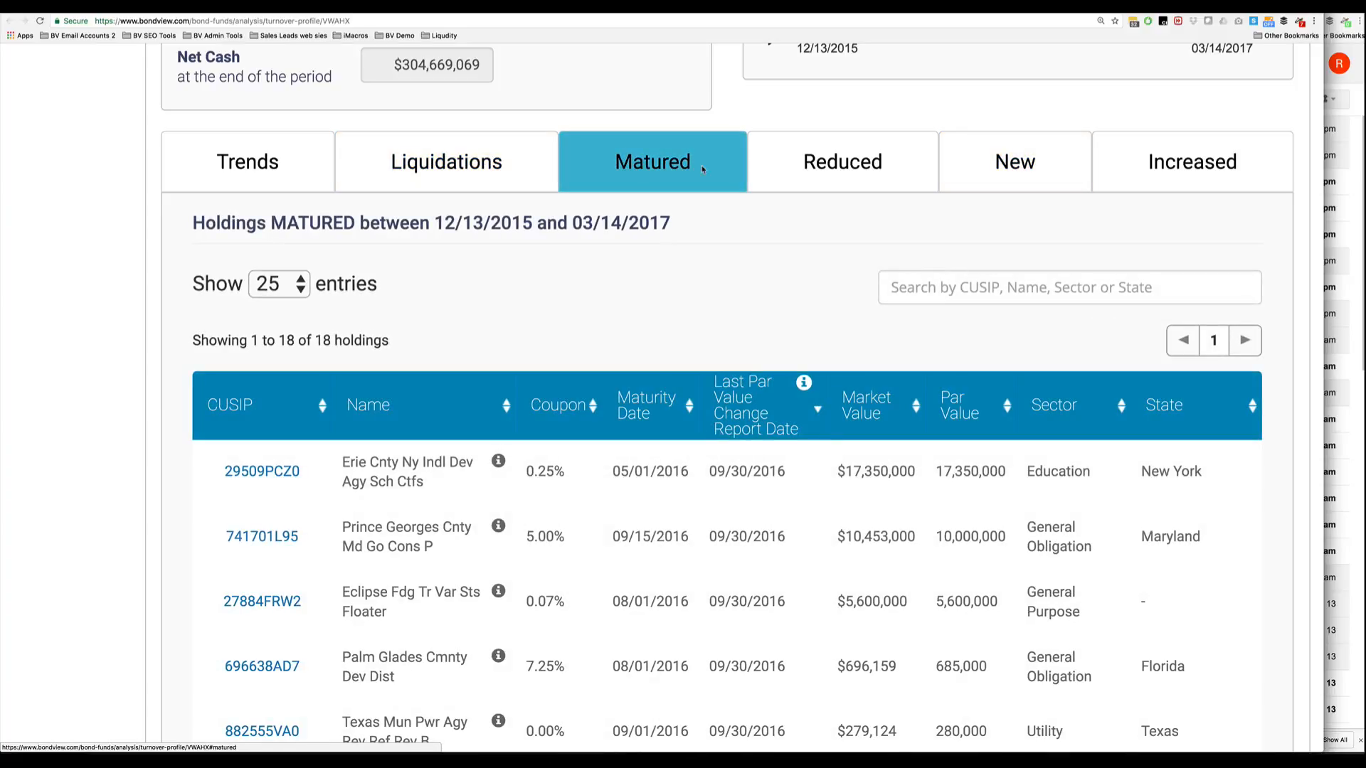
left_click(842, 174)
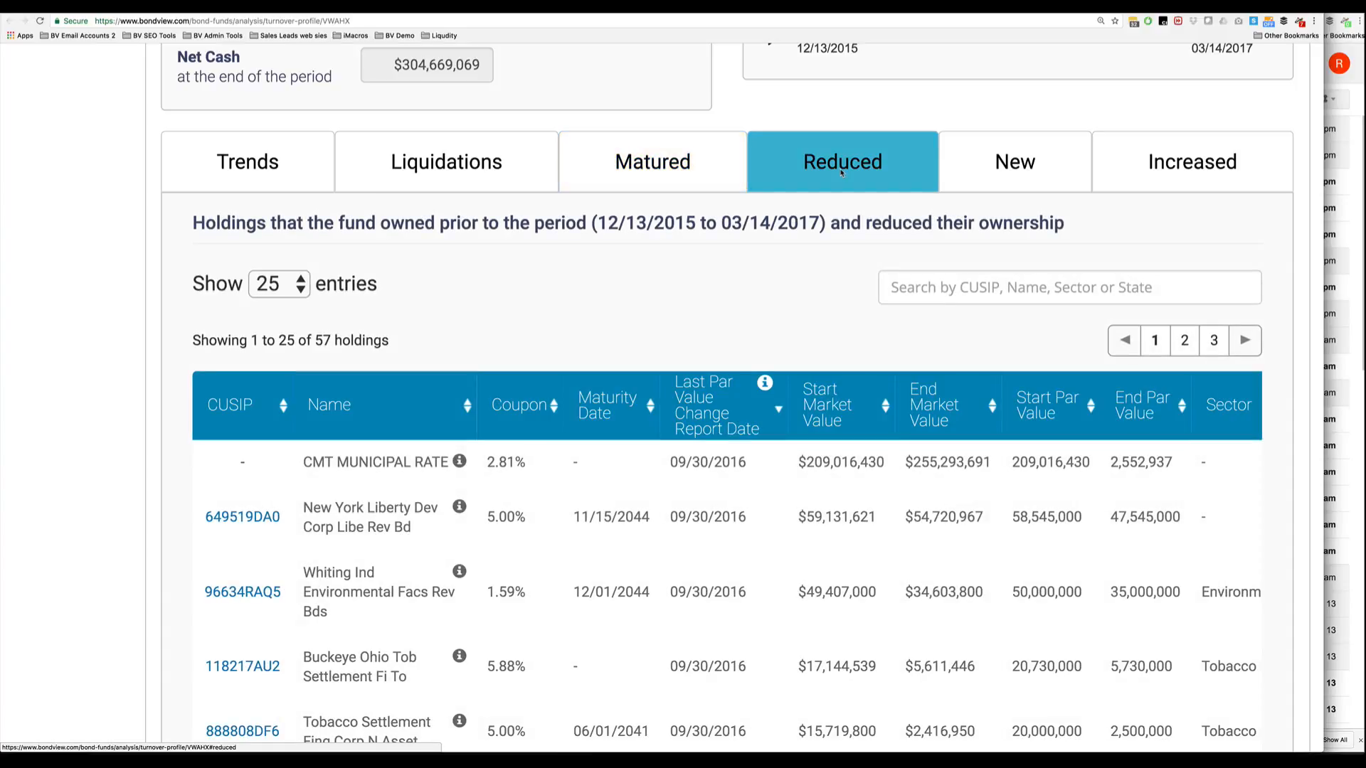
left_click(988, 172)
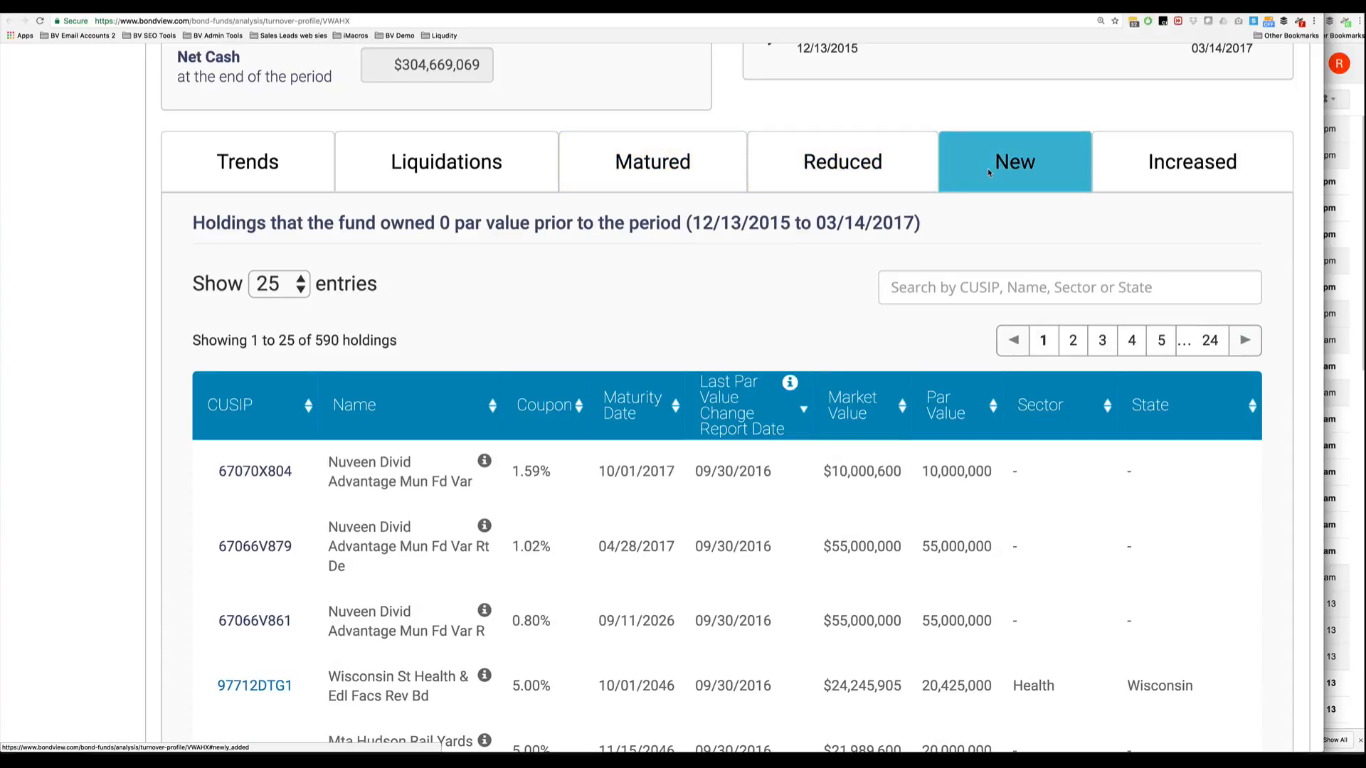
left_click(1137, 167)
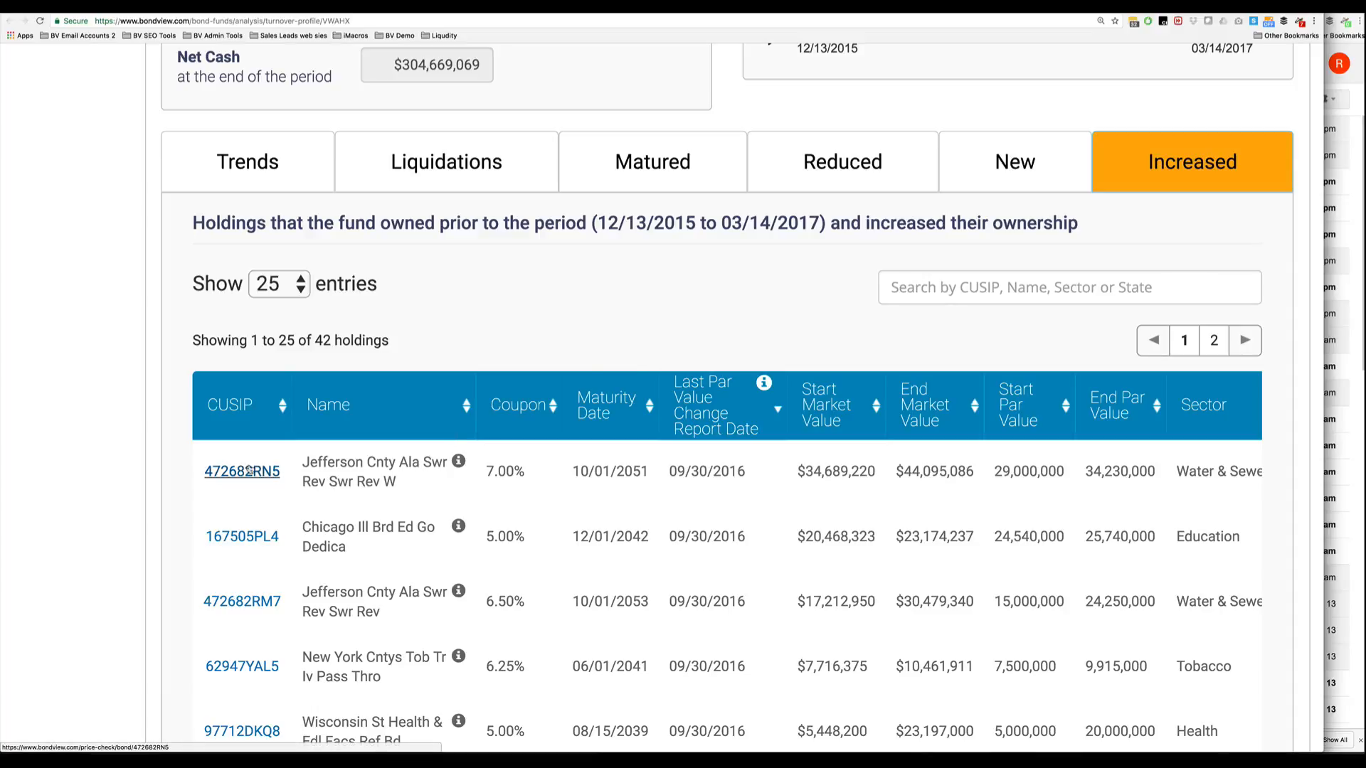
Open the Jefferson County sewer bond 472682RN5 from the increased holdings and review its estimated price, price summary and bond summary.
scroll(245, 469, "down", 3)
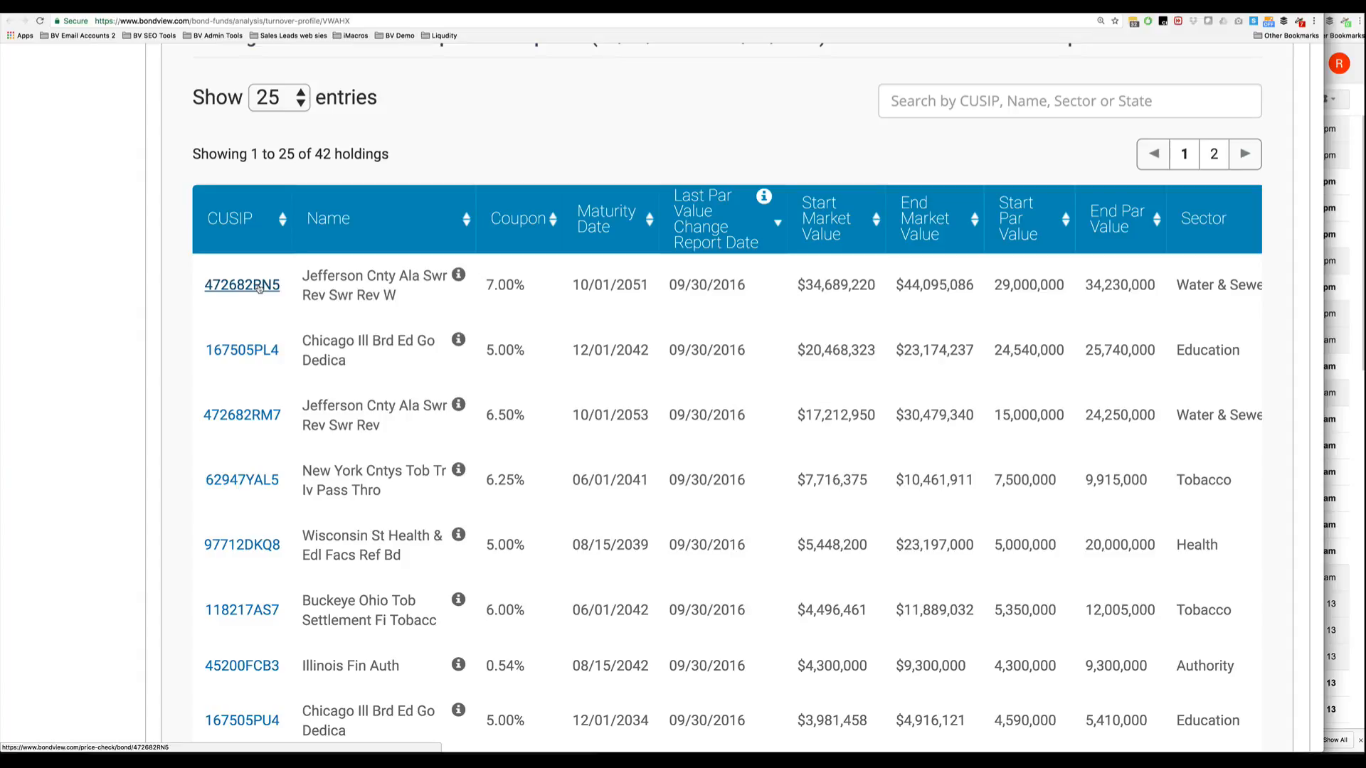
left_click(259, 286)
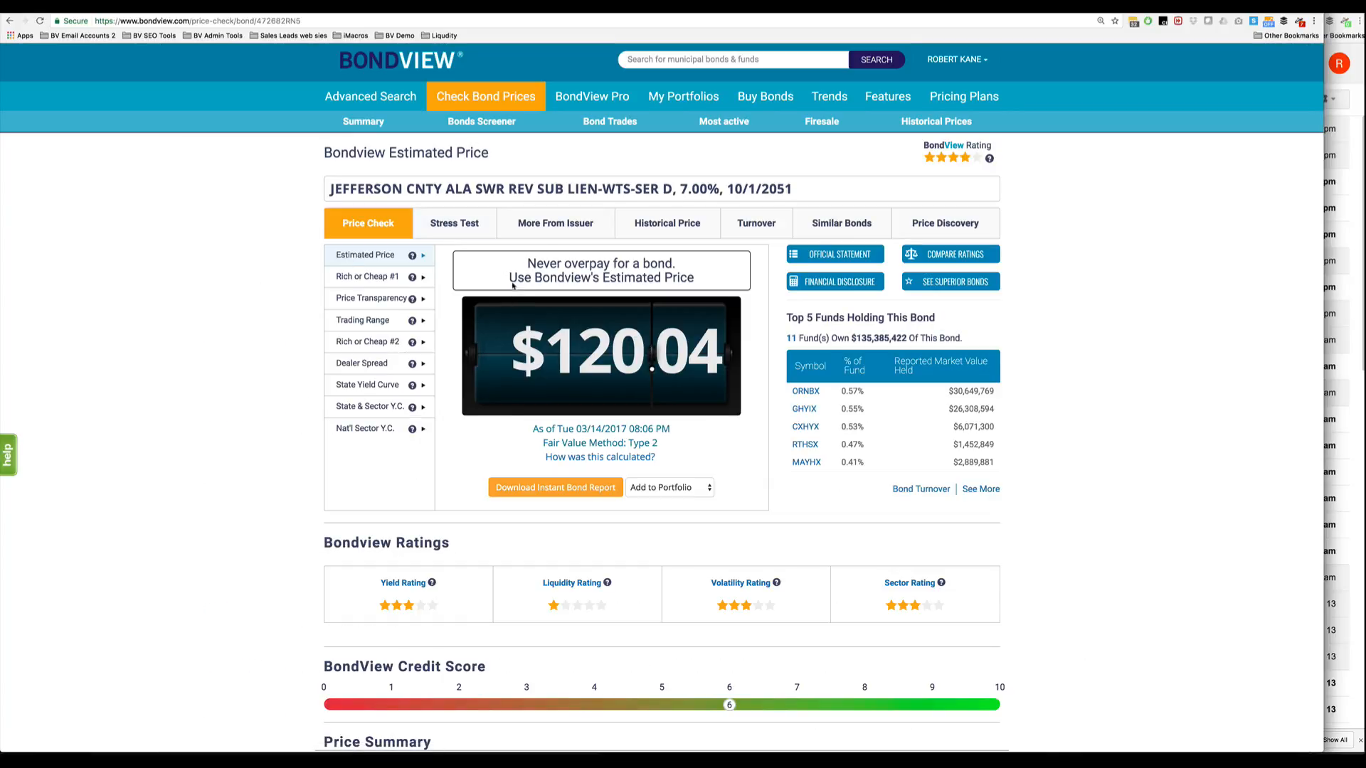
scroll(540, 241, "up", 4)
scroll(540, 241, "right", 1)
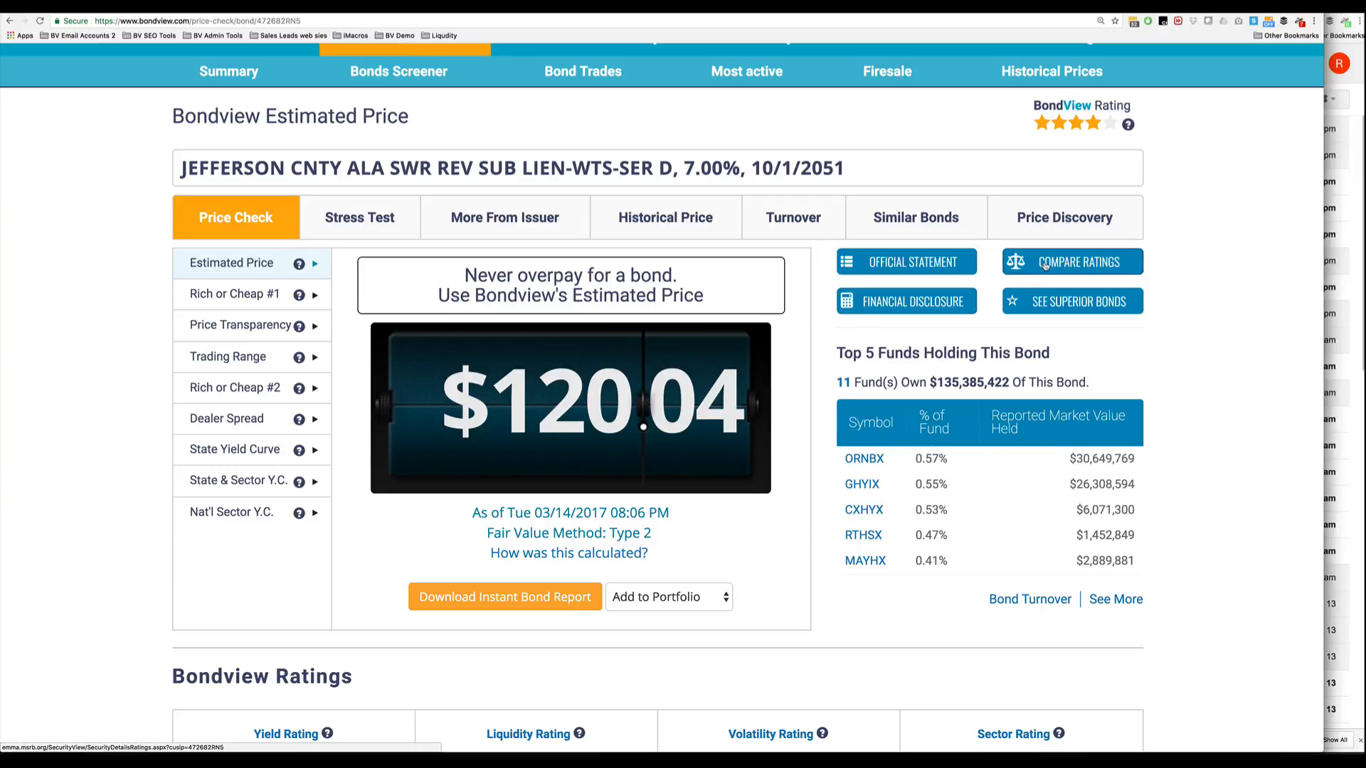
scroll(1045, 265, "down", 10)
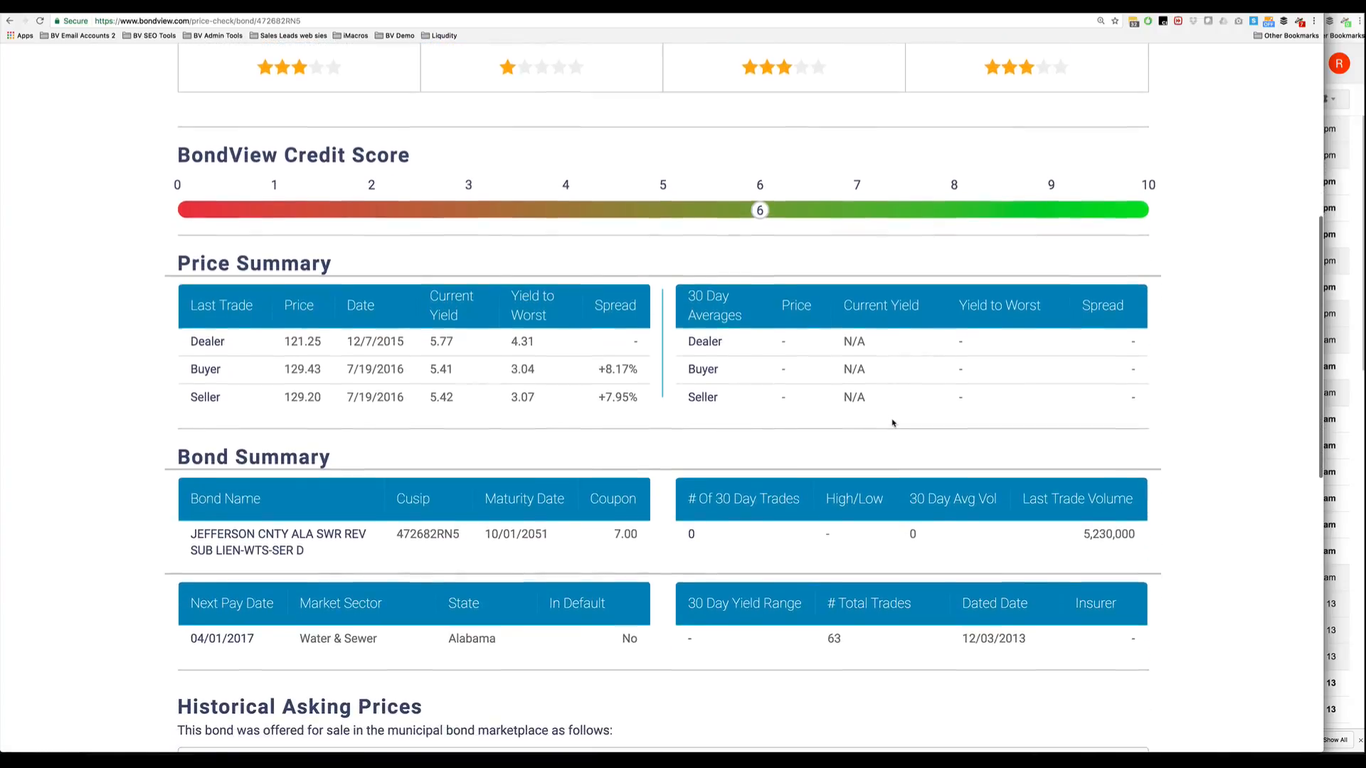
scroll(892, 422, "down", 2)
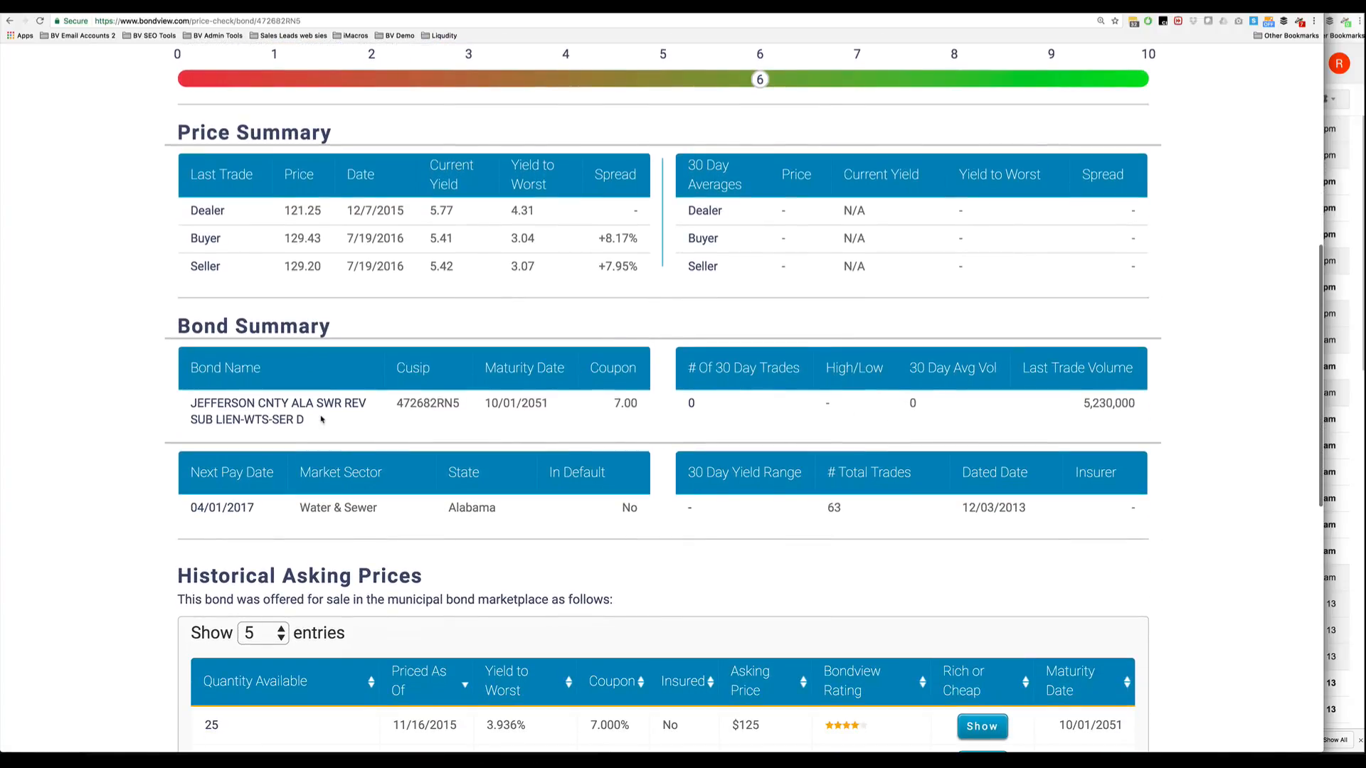
scroll(321, 420, "down", 1)
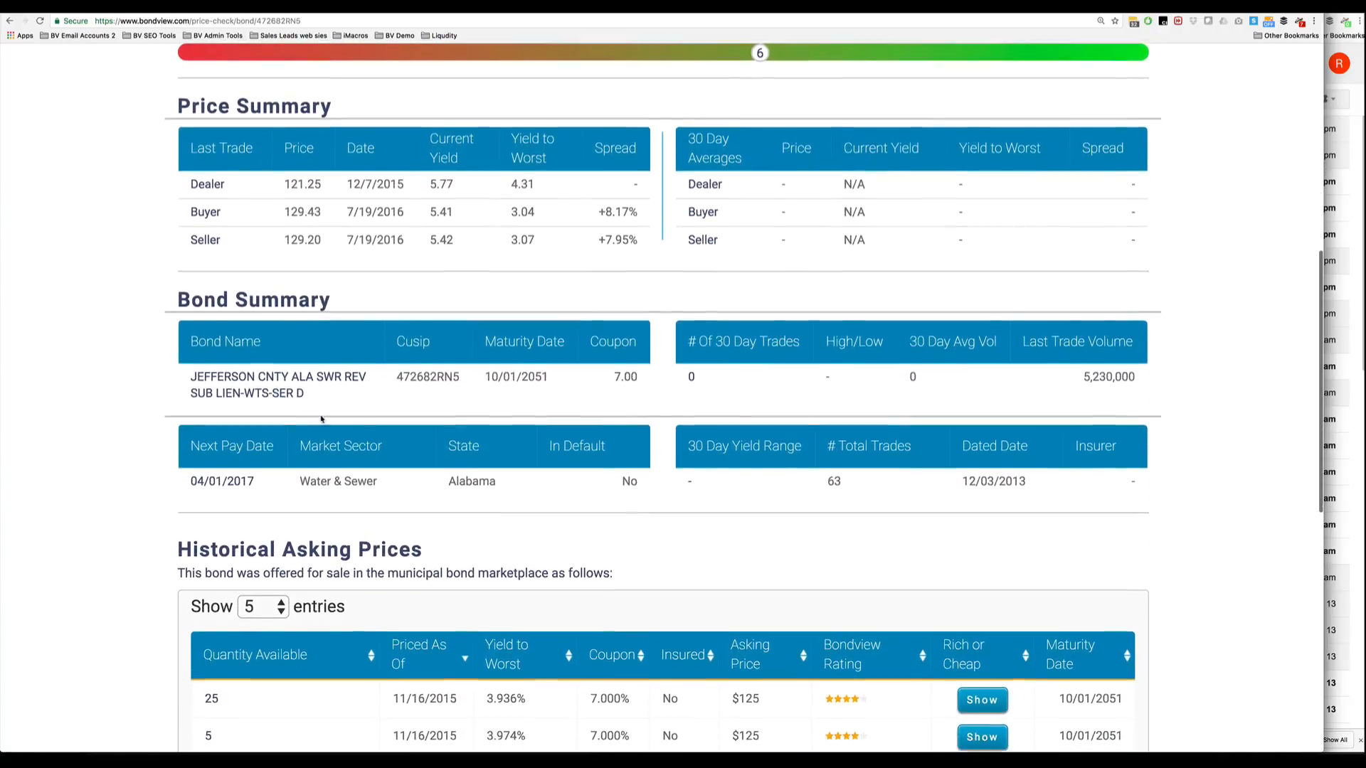
Examine the Jefferson County bond's trade history of prices that other investors paid, including the most recent trades.
scroll(320, 420, "down", 10)
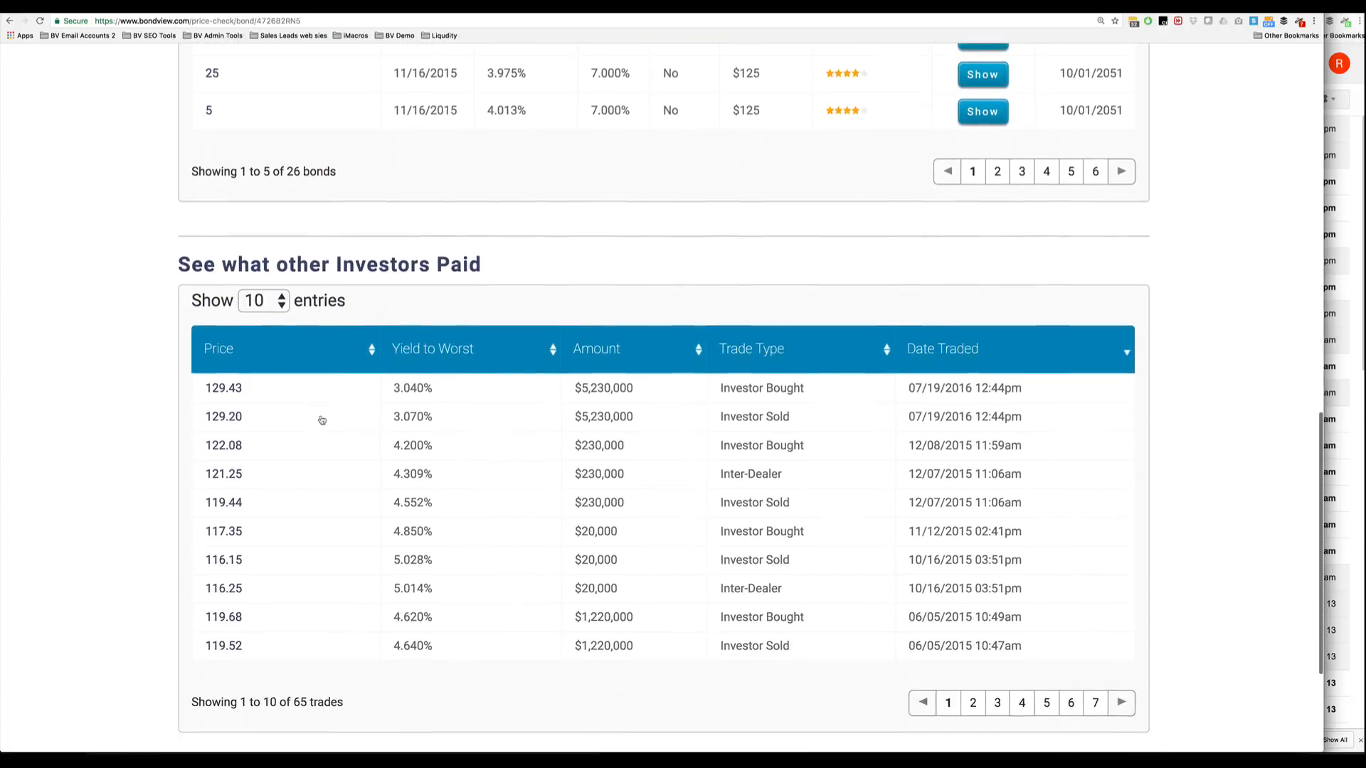
scroll(322, 419, "down", 1)
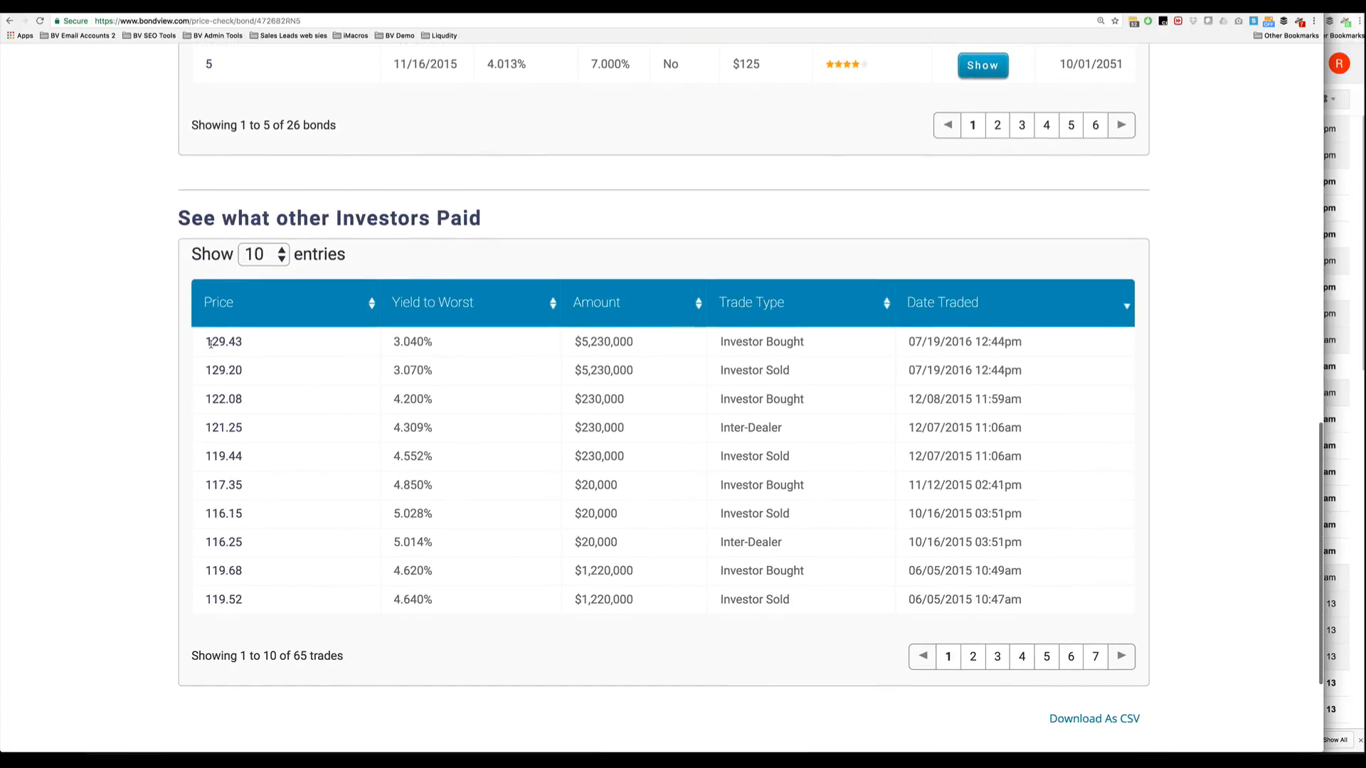
left_click_drag(210, 344, 231, 399)
left_click(469, 463)
scroll(468, 463, "up", 1)
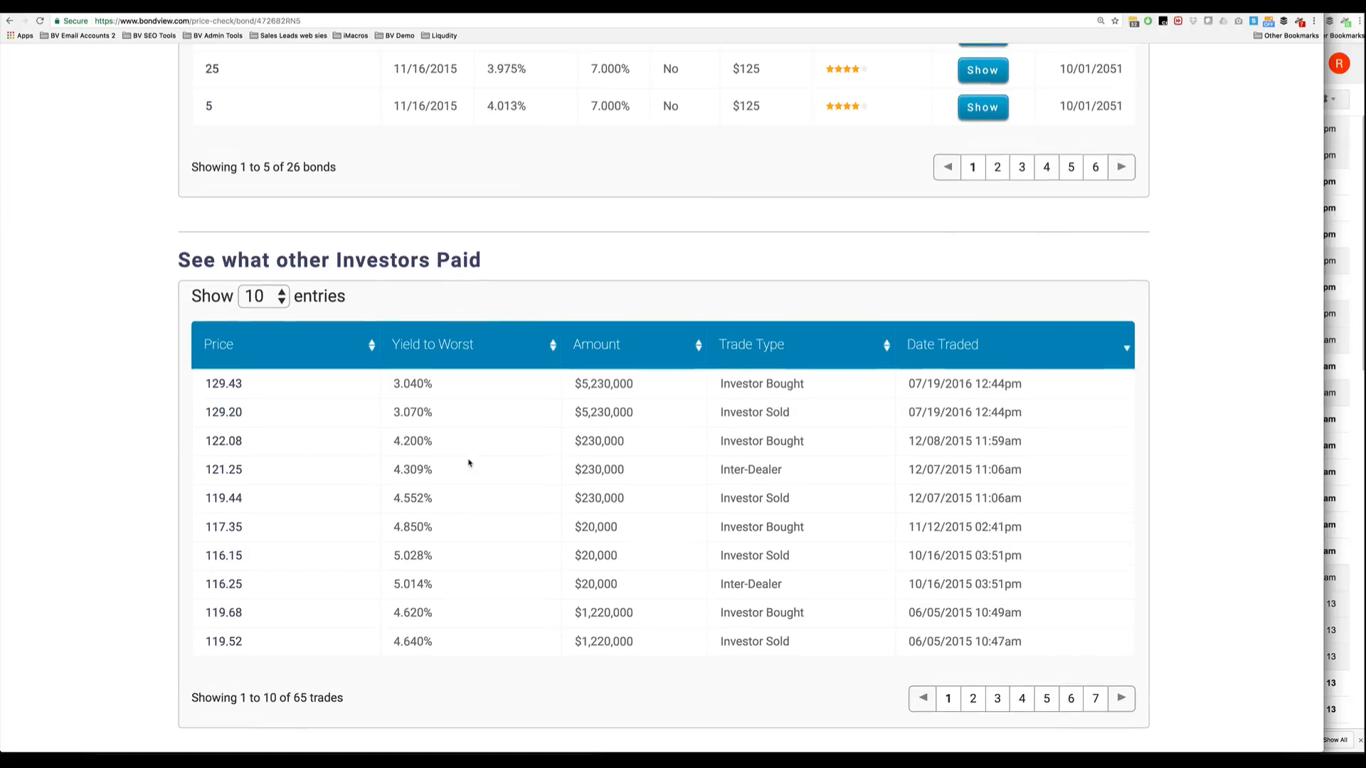
Return to the advanced search page with its filters and the Buckeye Ohio bond result.
scroll(469, 463, "up", 15)
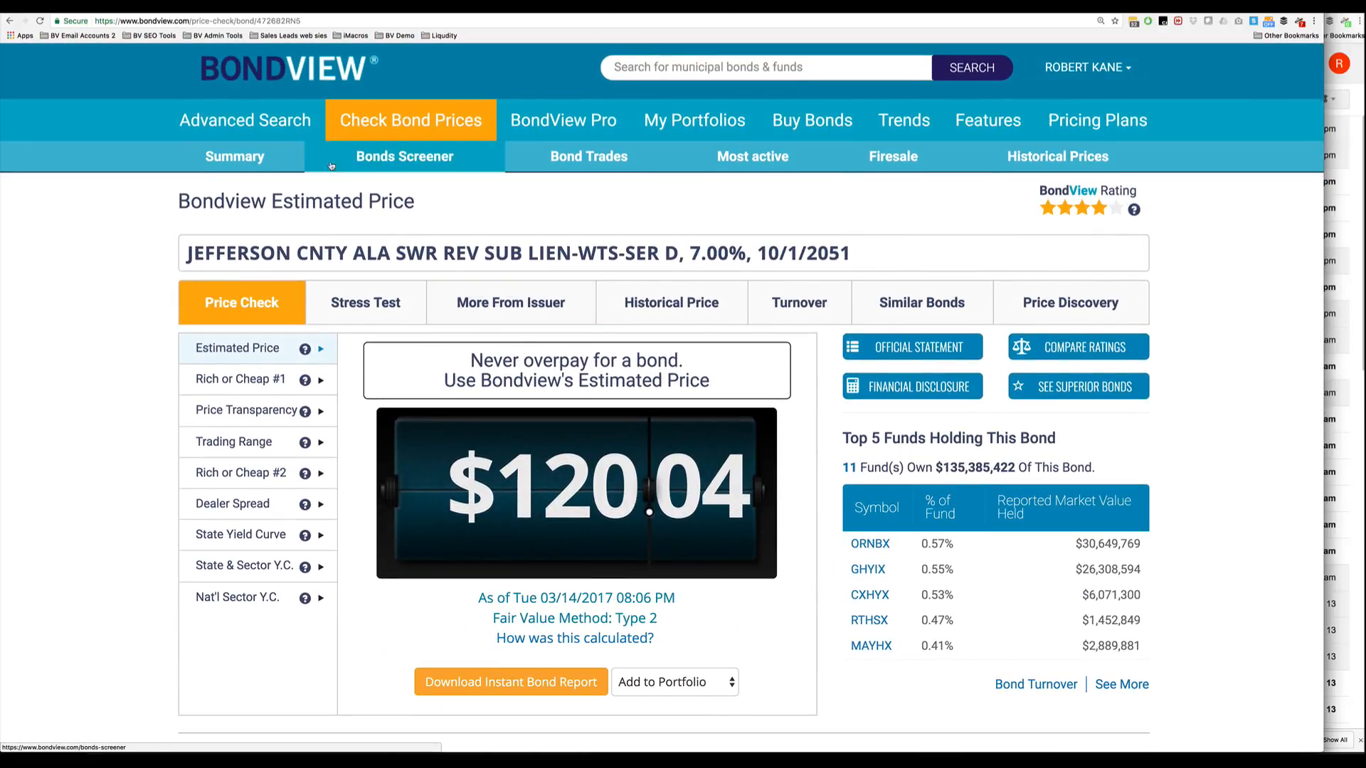
left_click(245, 120)
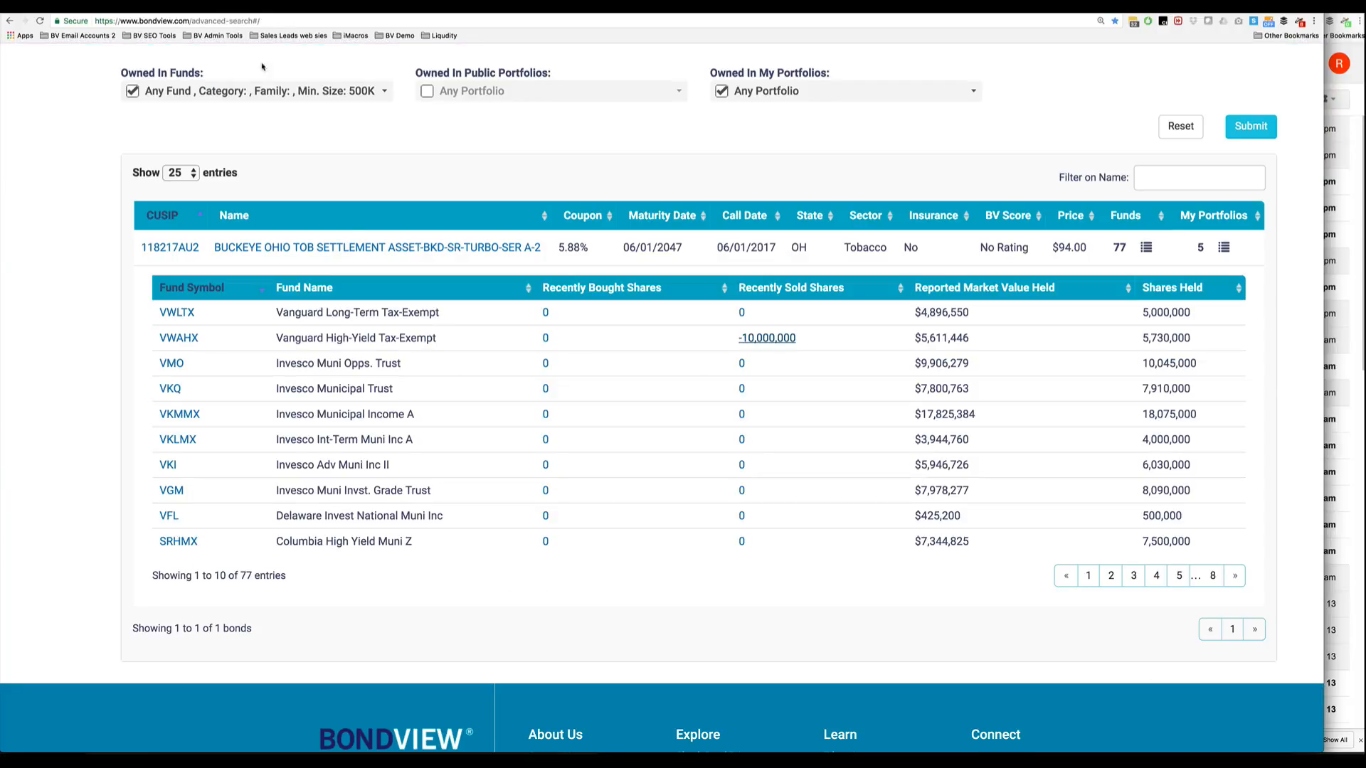
scroll(745, 319, "up", 3)
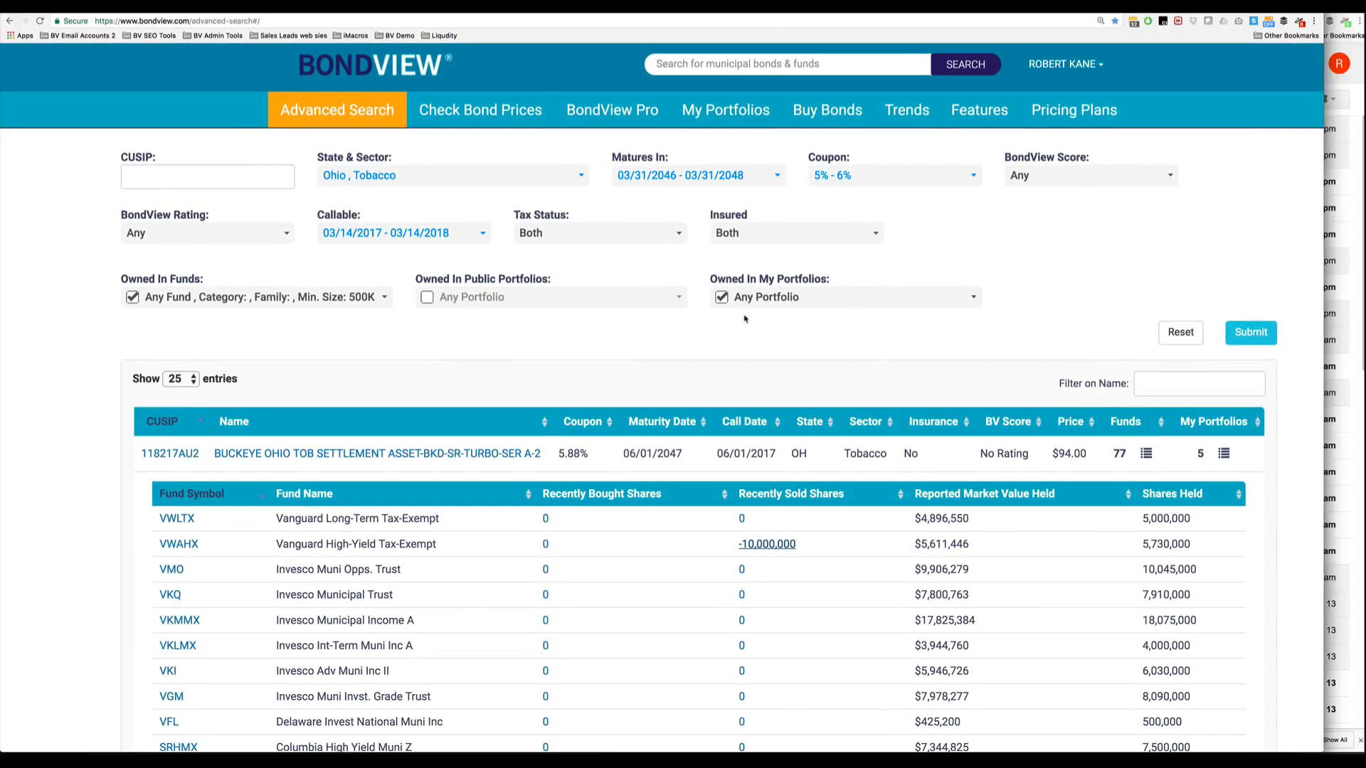